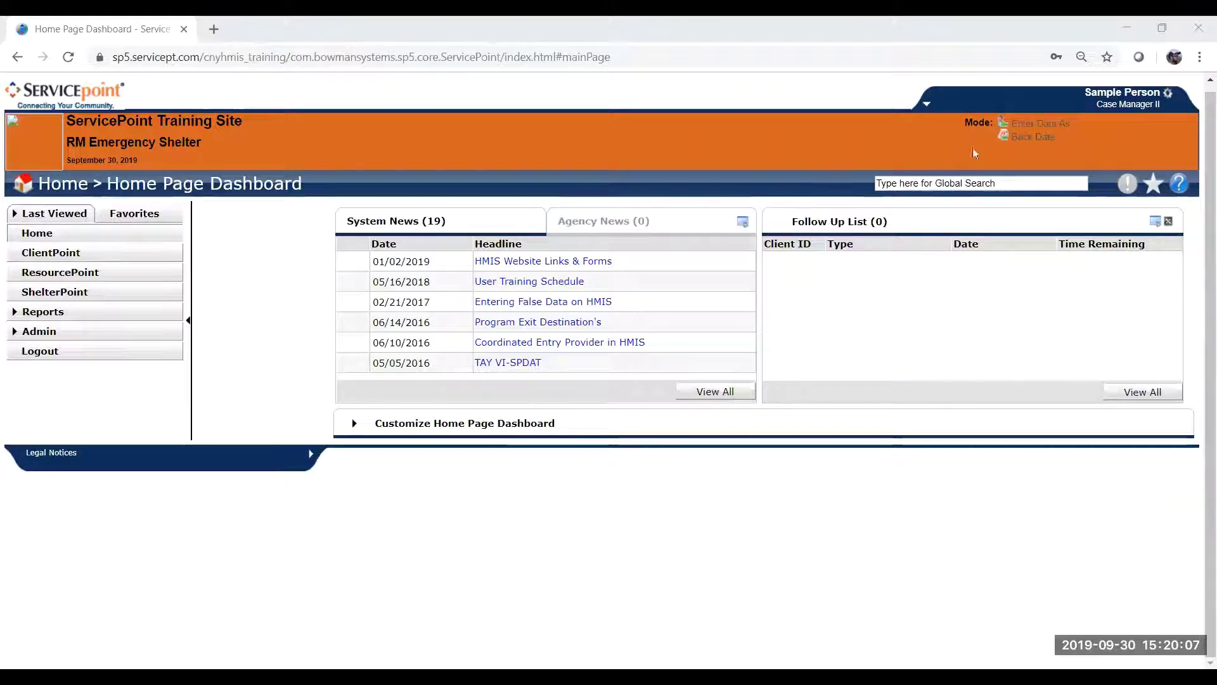
# Switch the Enter Data As provider to Coordinated Entry NY - 505 and return to Client Search.
pyautogui.click(1028, 127)
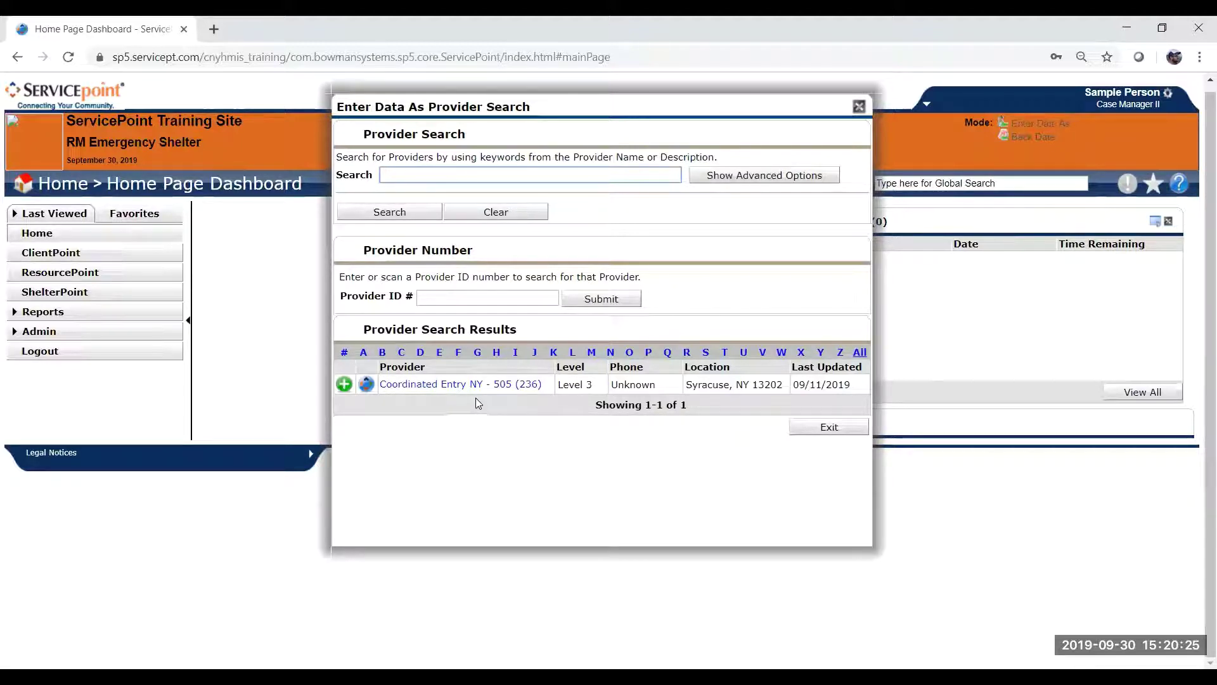
pyautogui.click(345, 384)
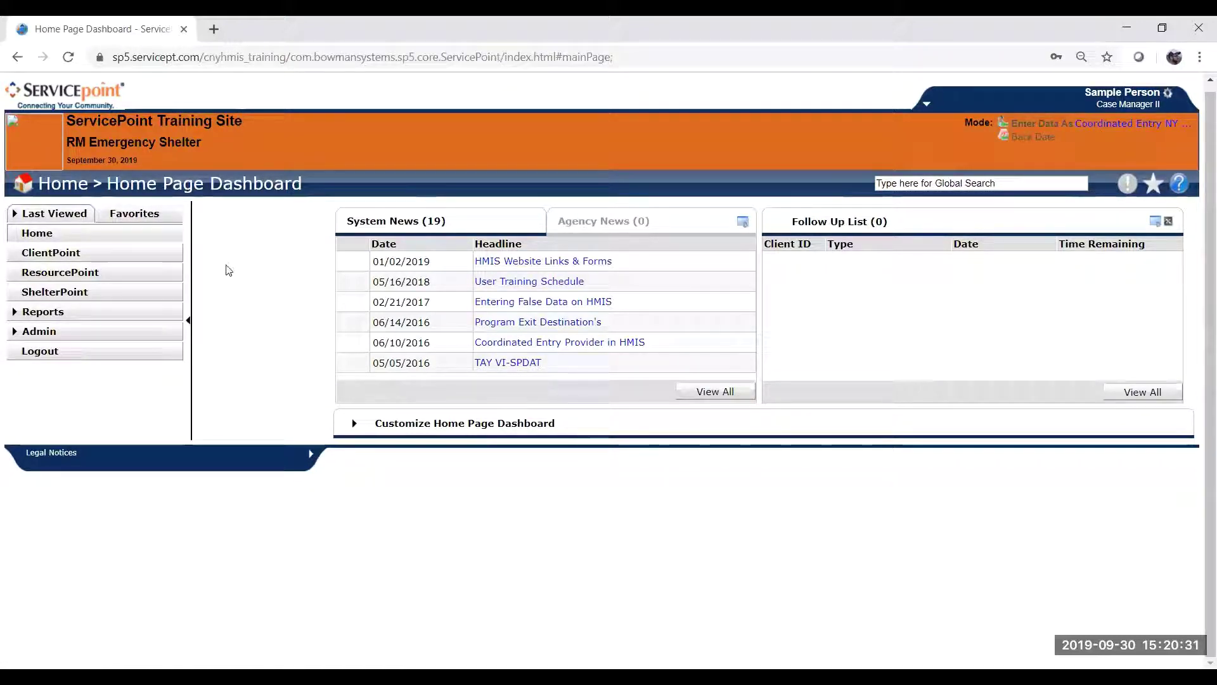
pyautogui.click(145, 258)
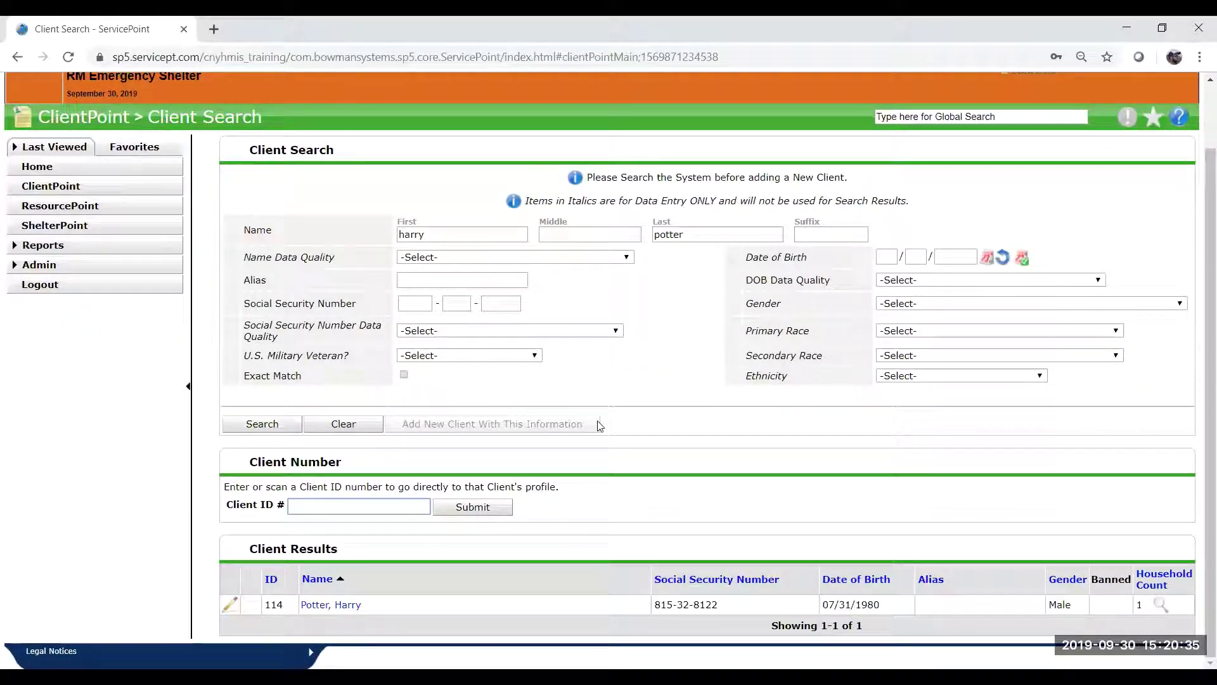
# Search the client by first and last name and open their ROI tab using the current date.
pyautogui.click(486, 235)
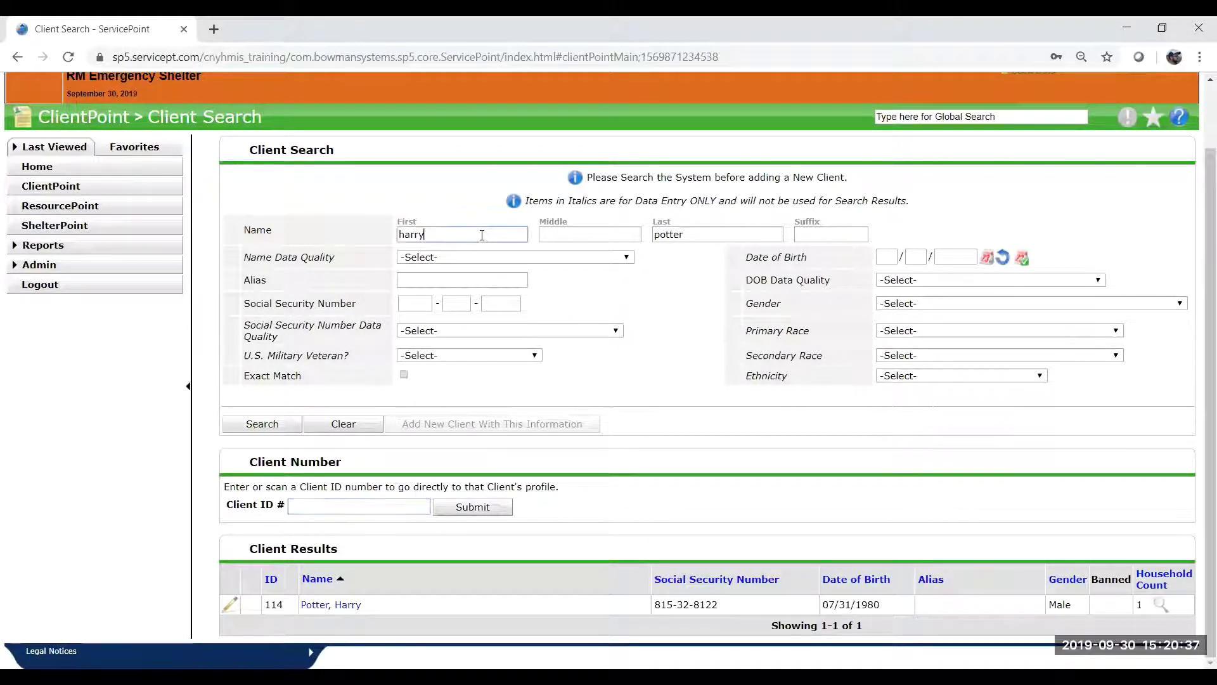
pyautogui.click(731, 235)
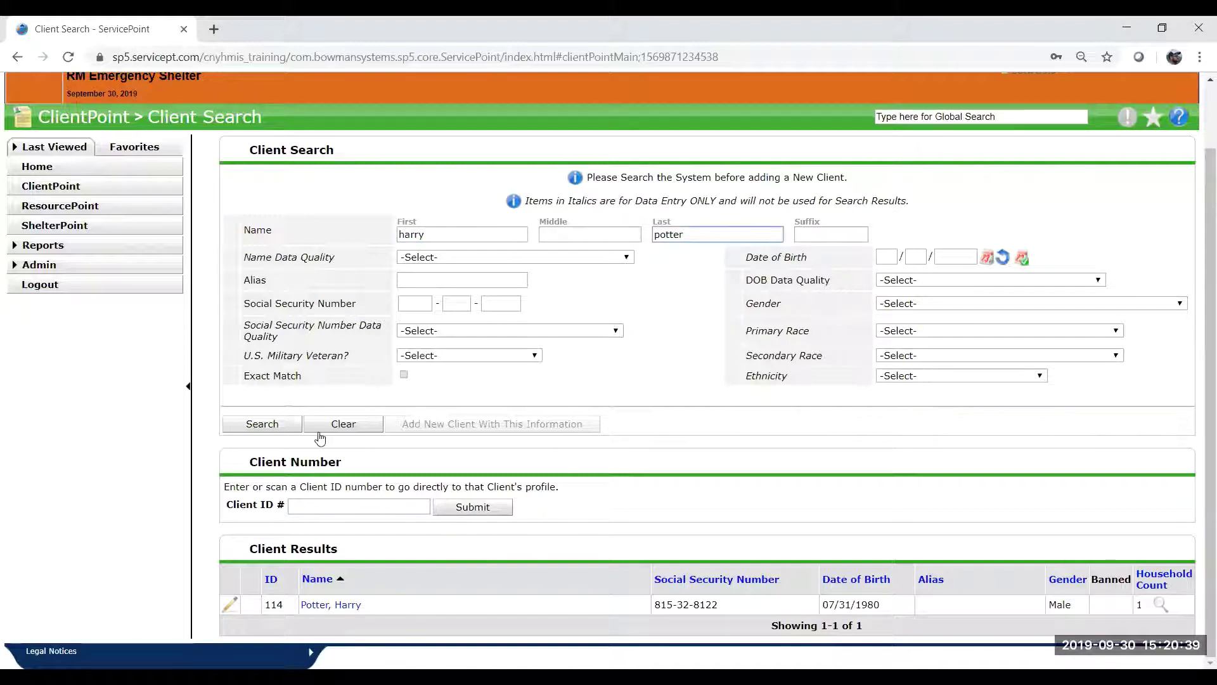
pyautogui.click(262, 425)
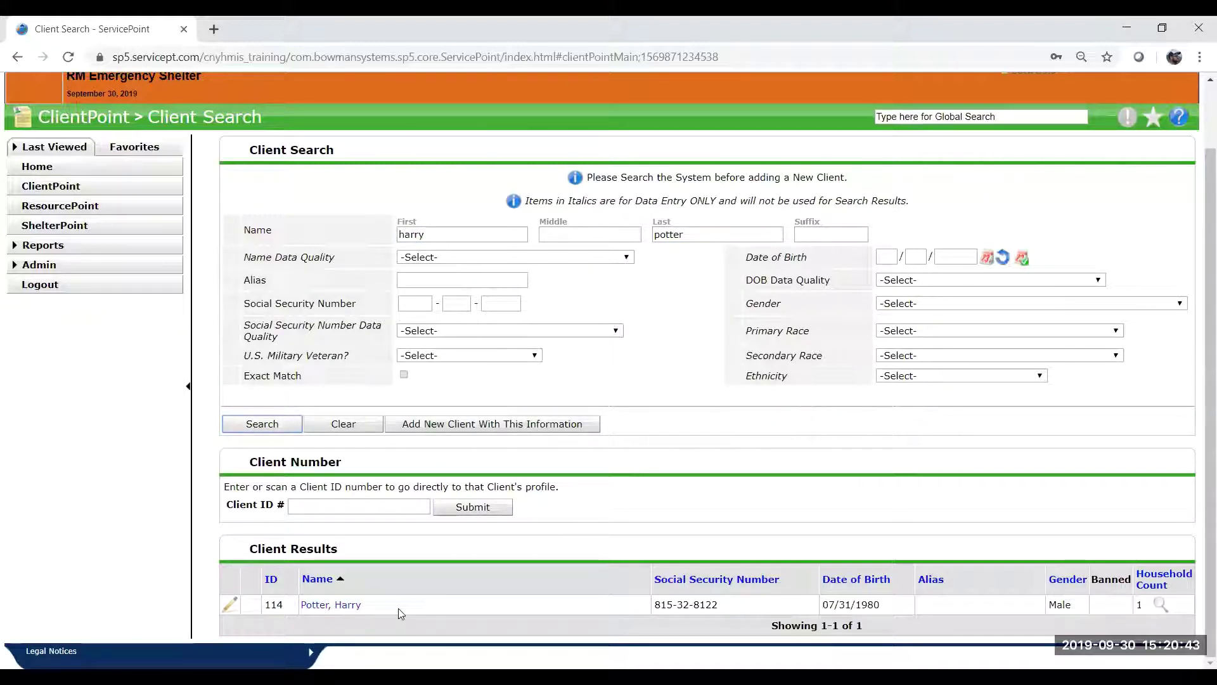
pyautogui.click(346, 606)
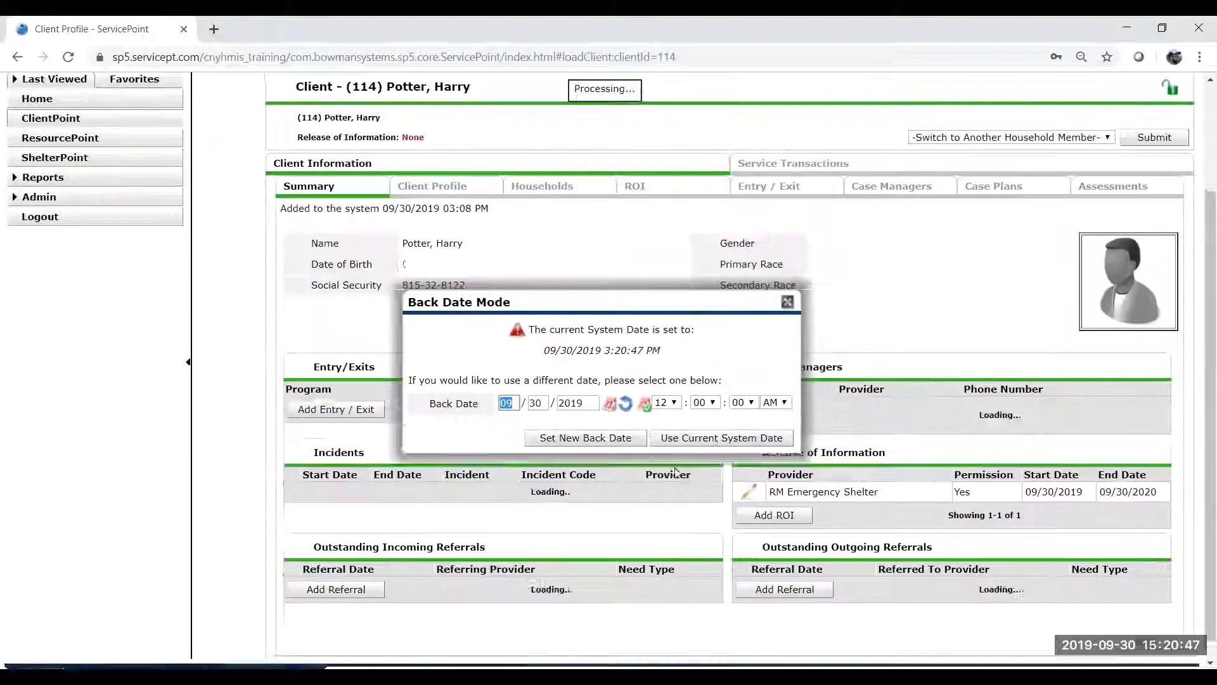
pyautogui.click(750, 438)
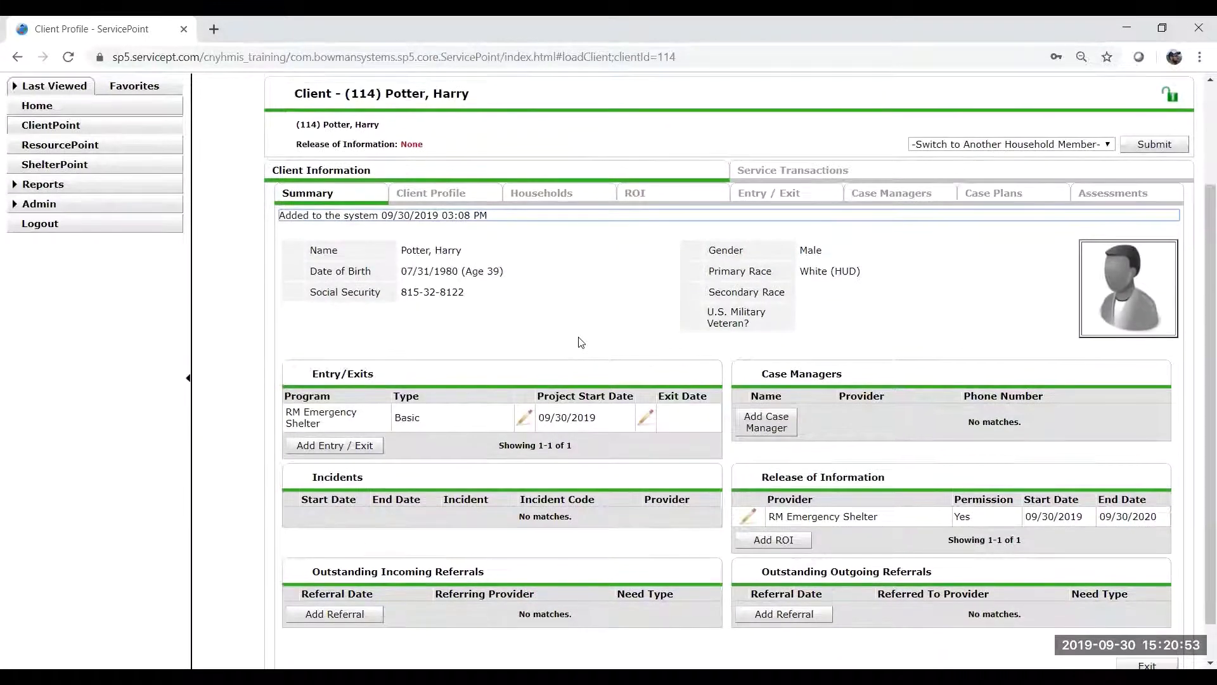
pyautogui.scroll(1, 609, 326)
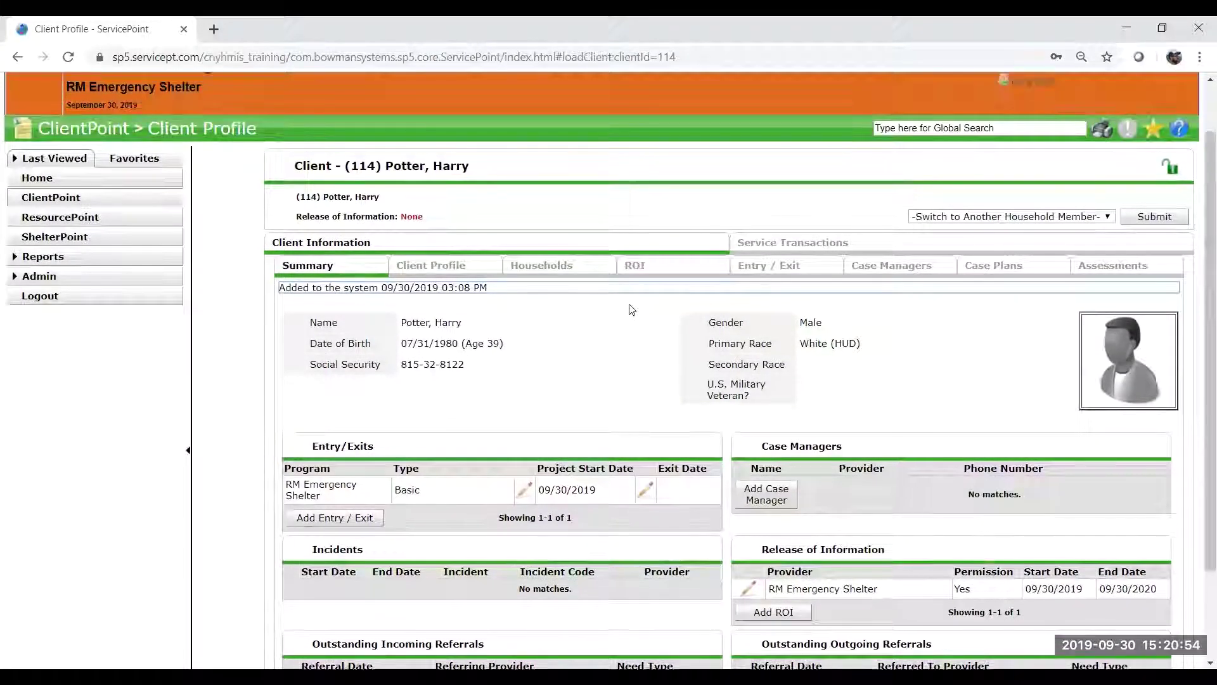
pyautogui.click(684, 275)
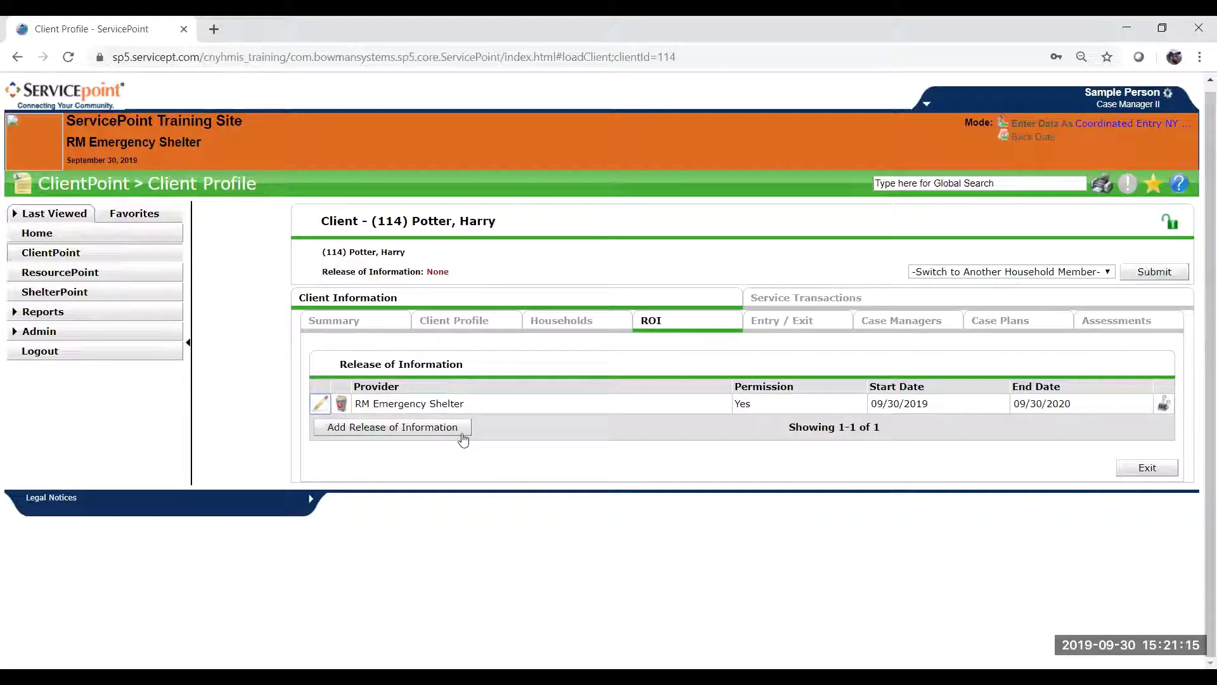
# Start a new release of information marked granted, ending 09/30/2020.
pyautogui.click(444, 426)
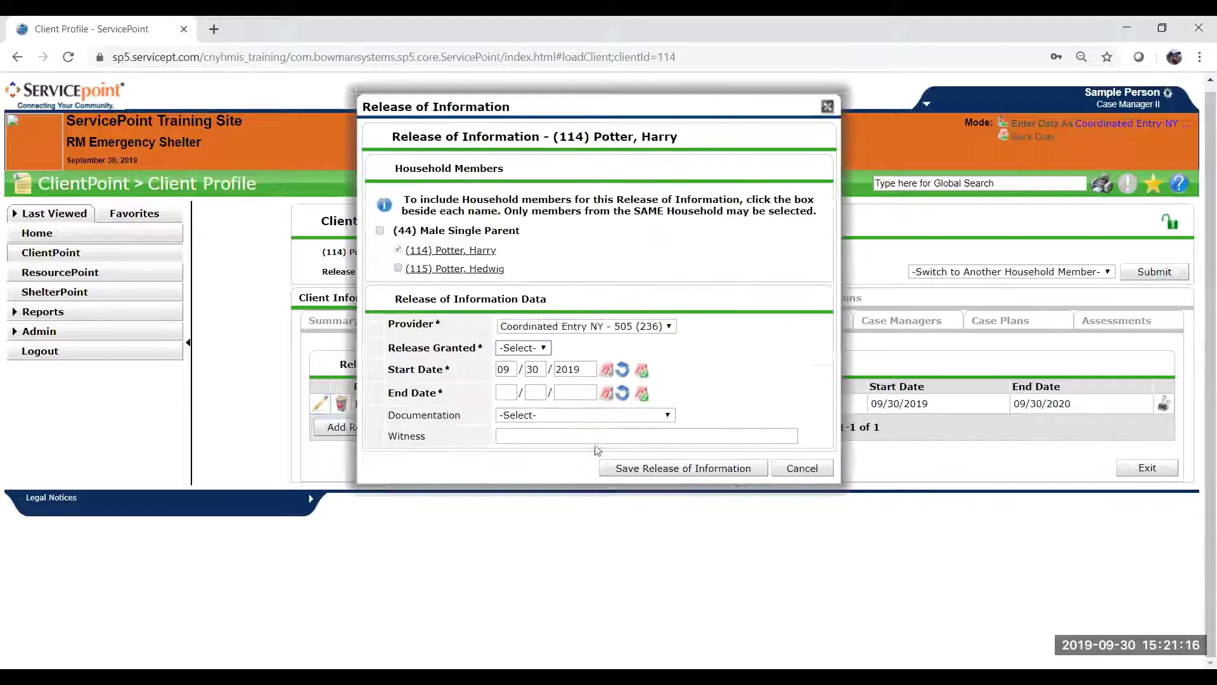
pyautogui.click(531, 348)
pyautogui.click(523, 373)
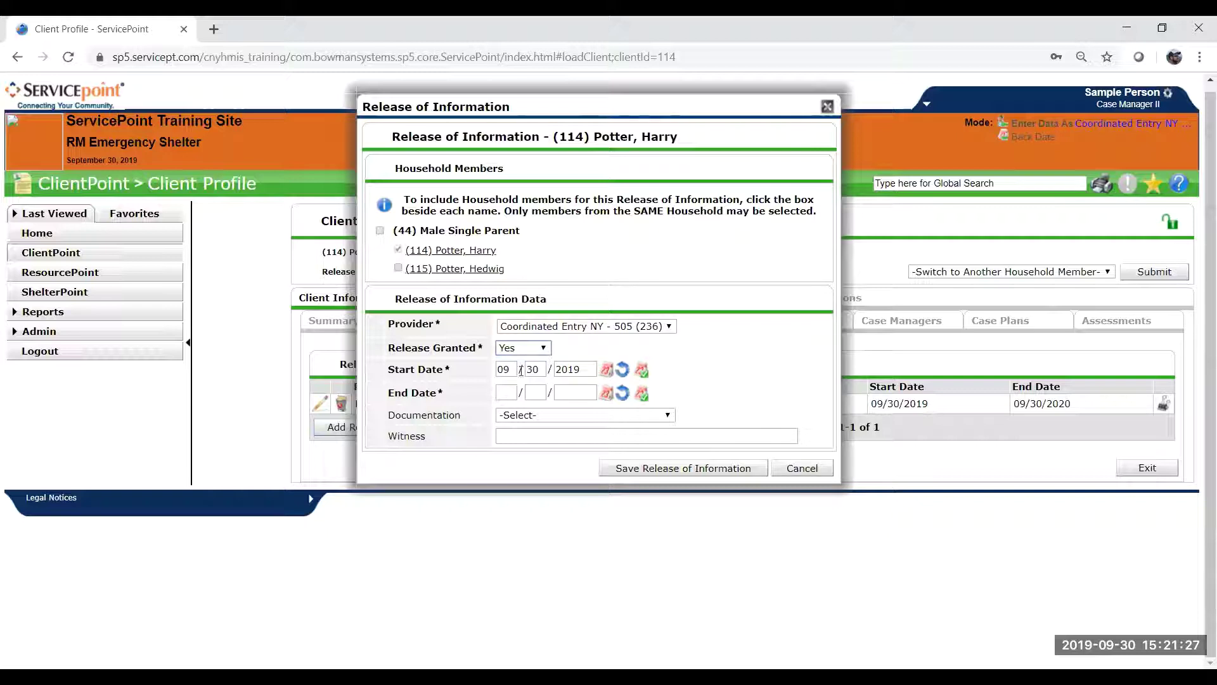
pyautogui.click(510, 393)
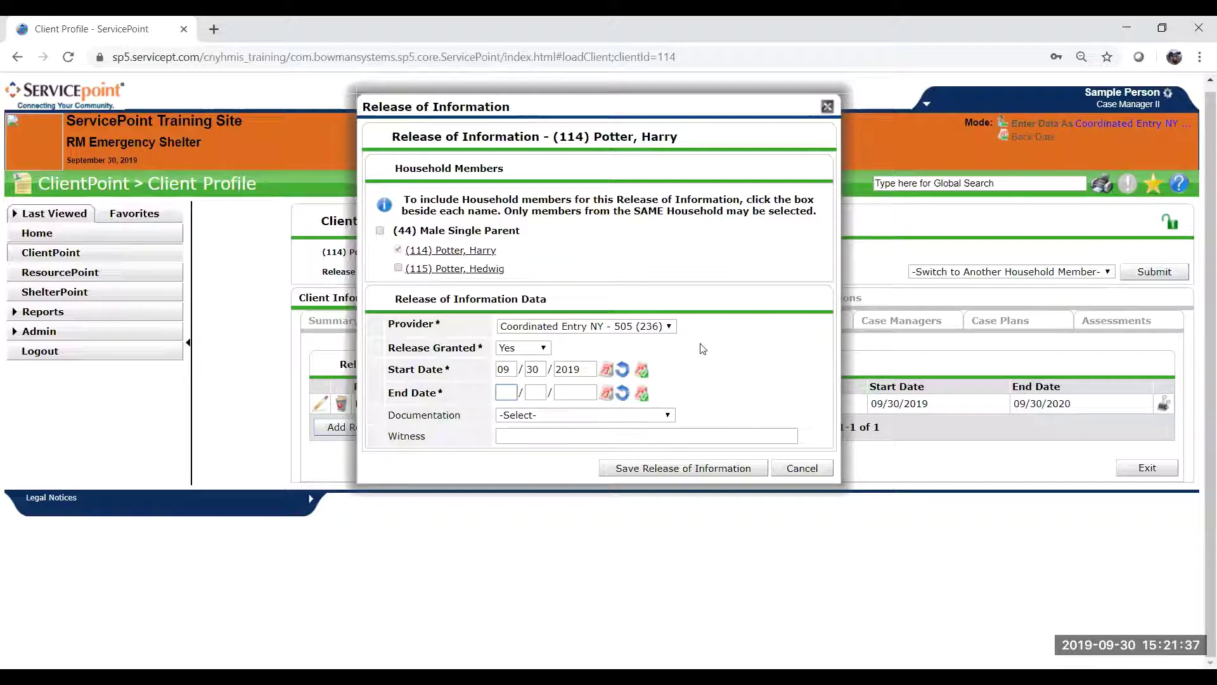
pyautogui.click(507, 371)
pyautogui.click(533, 369)
pyautogui.click(572, 368)
pyautogui.click(507, 394)
pyautogui.write('09/30/20')
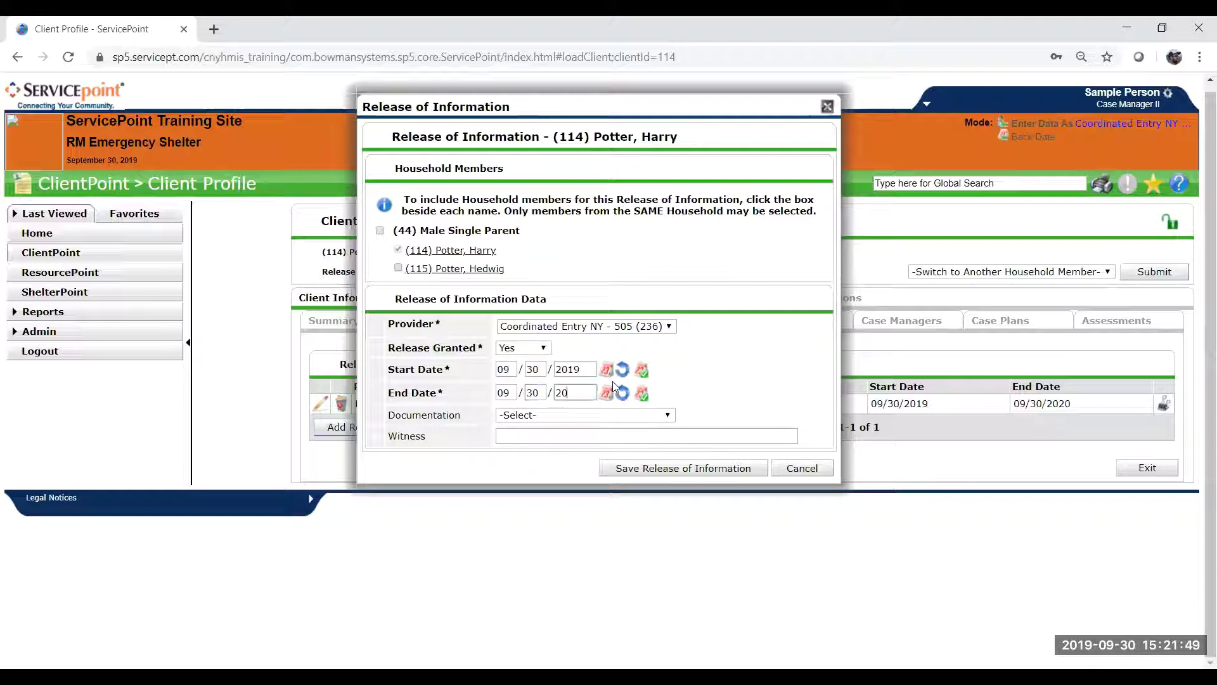
pyautogui.write('20')
# Add Signed Statement from Client documentation and the witness's name, include the household, and save.
pyautogui.click(541, 415)
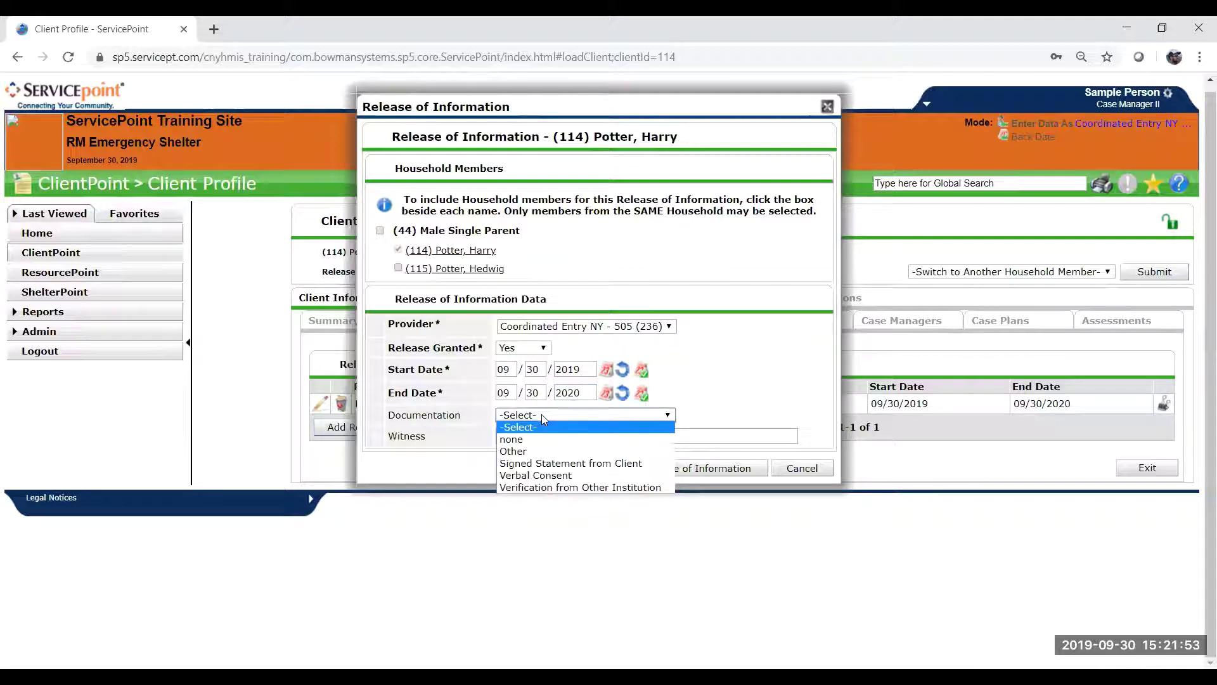
pyautogui.click(558, 464)
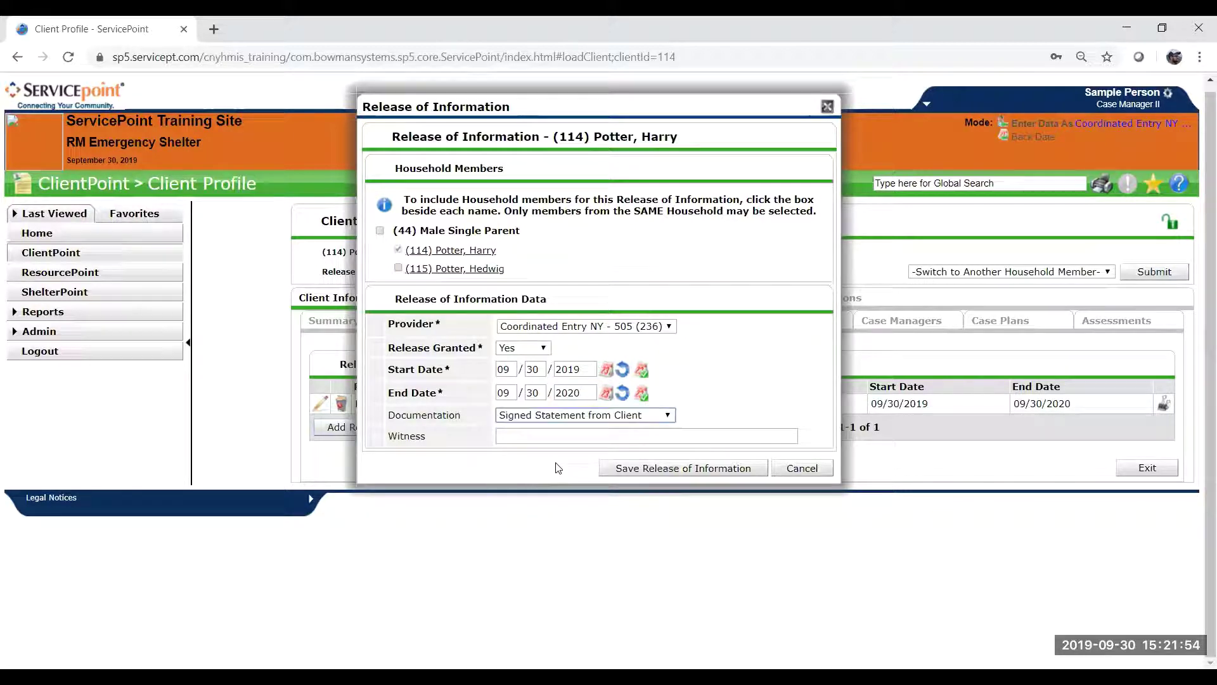
pyautogui.click(582, 435)
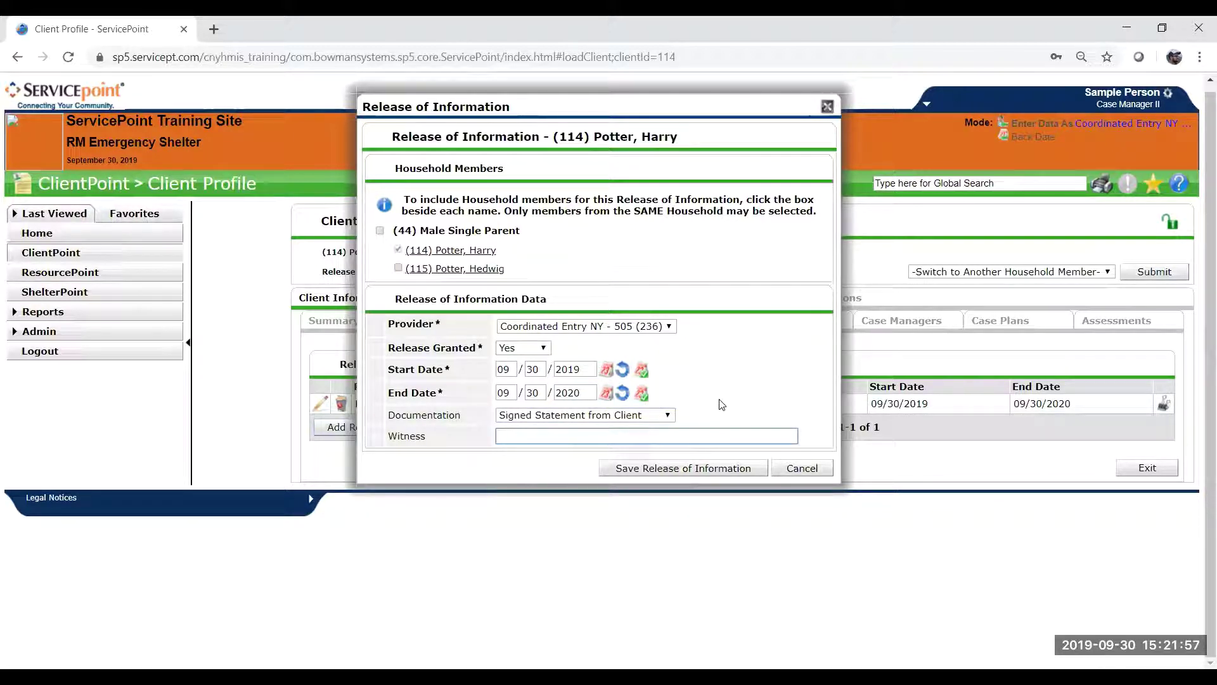
pyautogui.write('Hagrid')
pyautogui.click(687, 389)
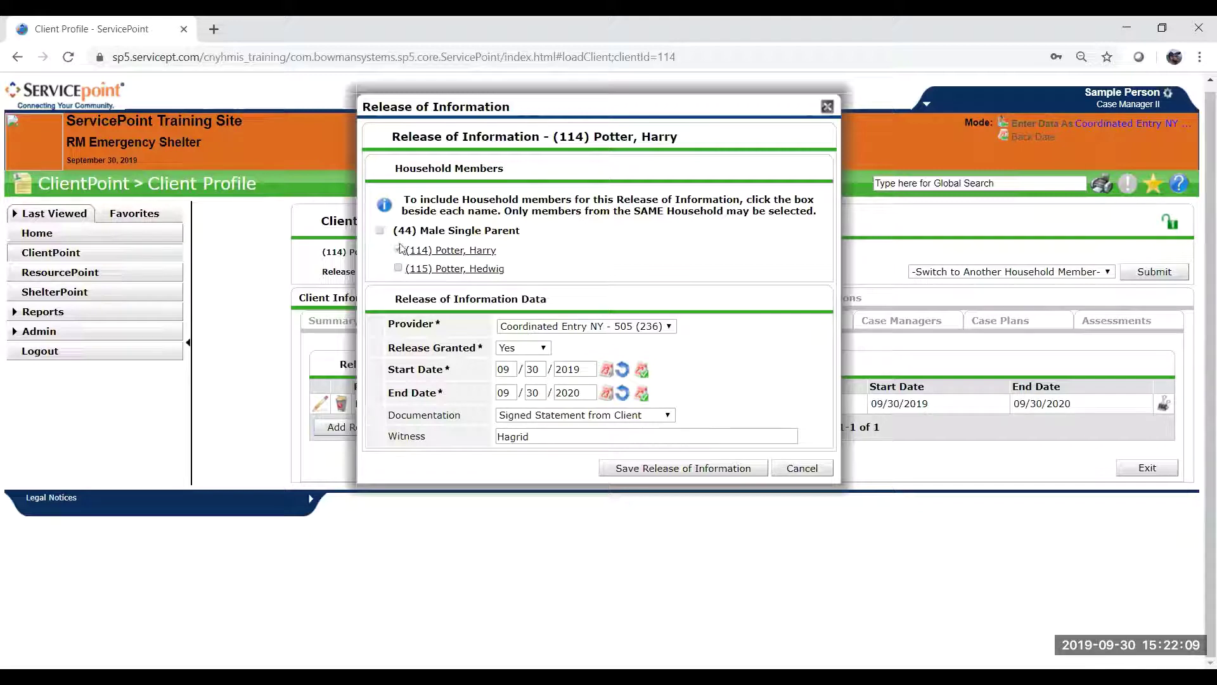
pyautogui.click(398, 269)
pyautogui.click(381, 231)
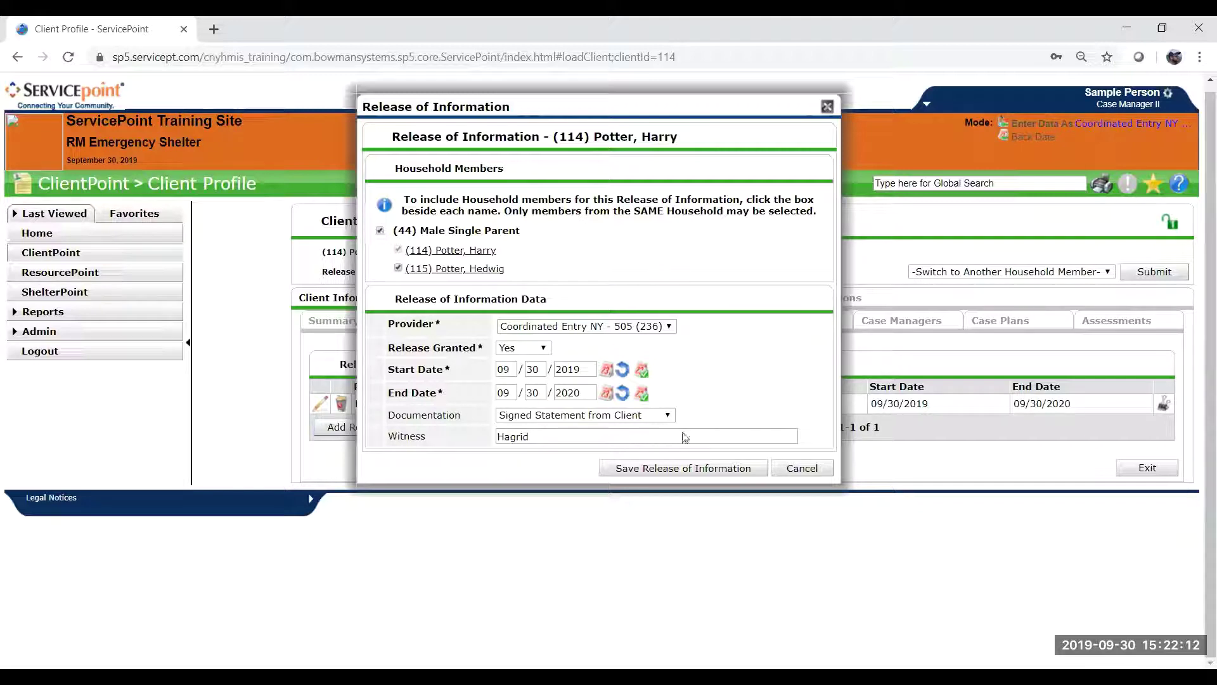
pyautogui.click(693, 469)
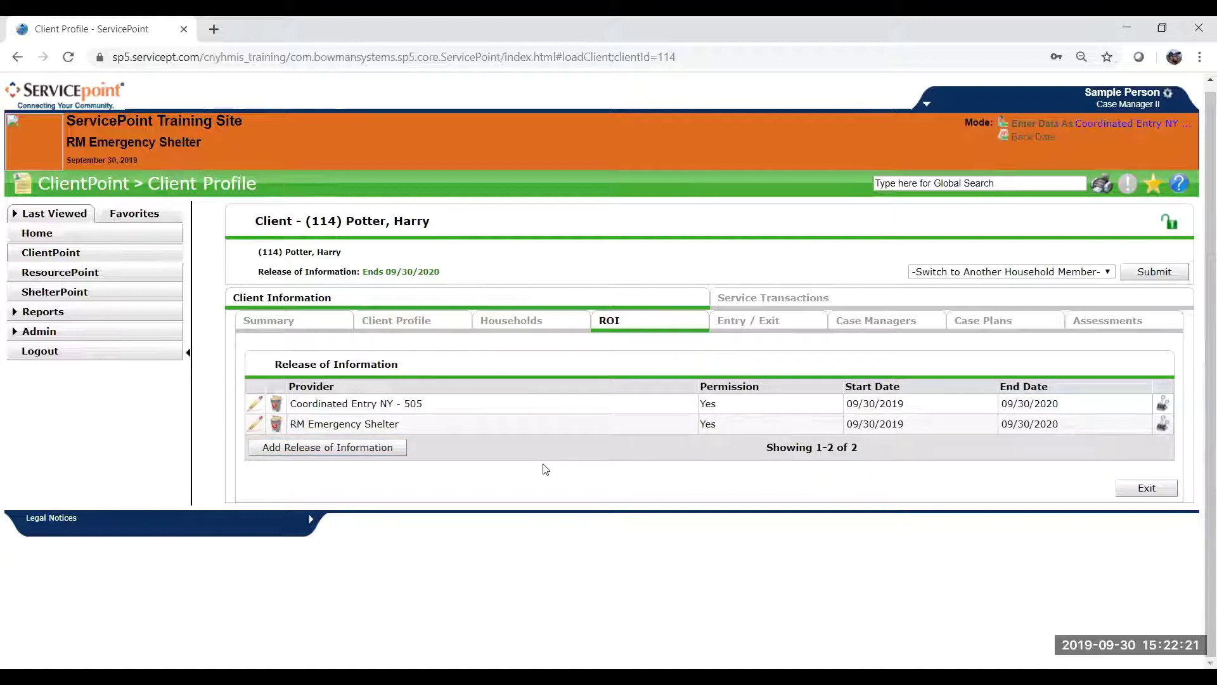
# Add a new Entry / Exit for the household from the Entry / Exit tab.
pyautogui.click(793, 328)
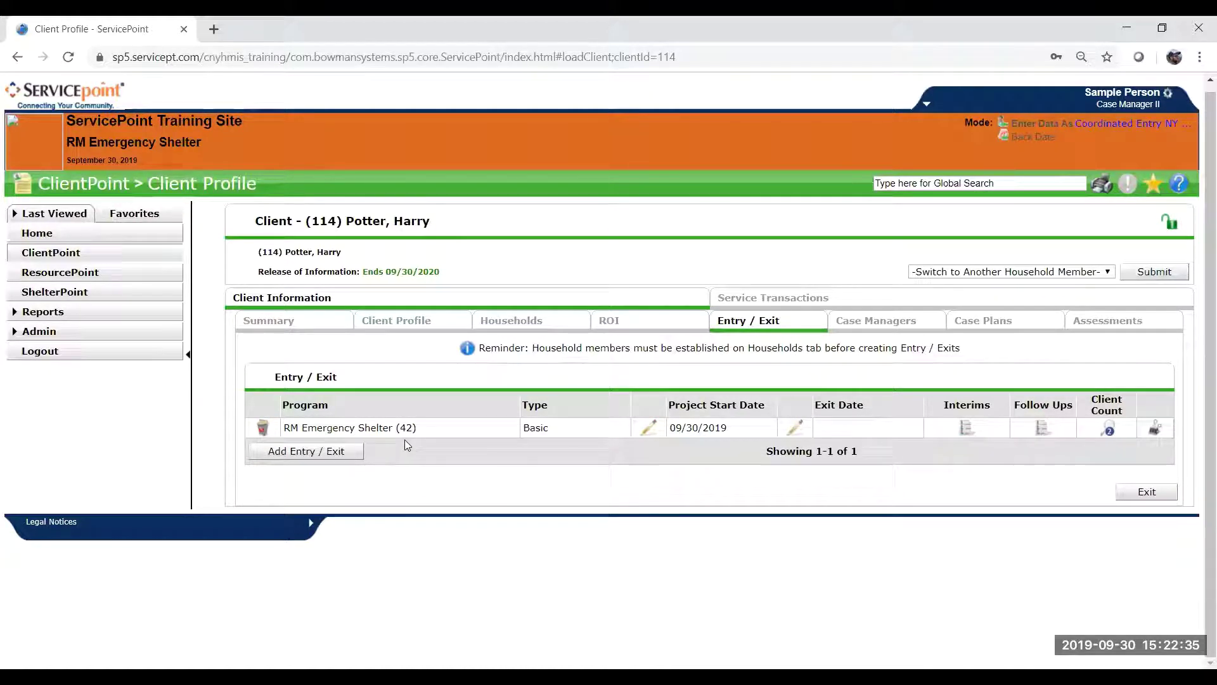
pyautogui.click(305, 454)
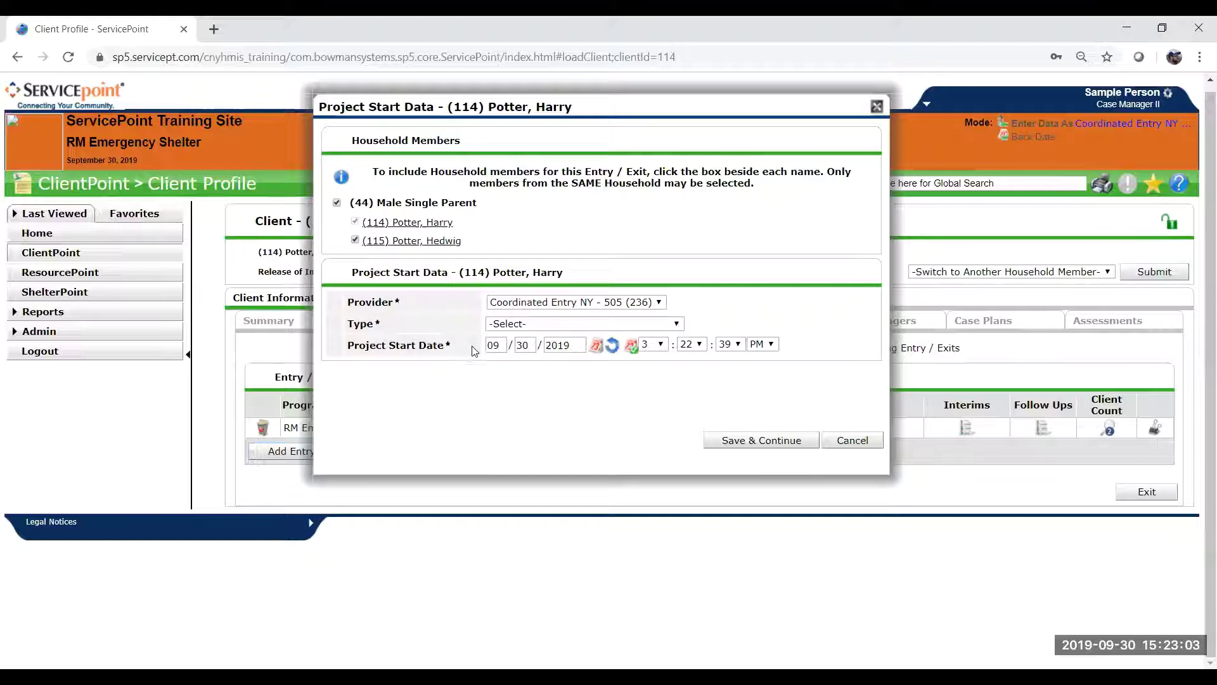
# Set the entry type to HUD, keep the 09/30/2019 start date, and save and continue.
pyautogui.click(536, 329)
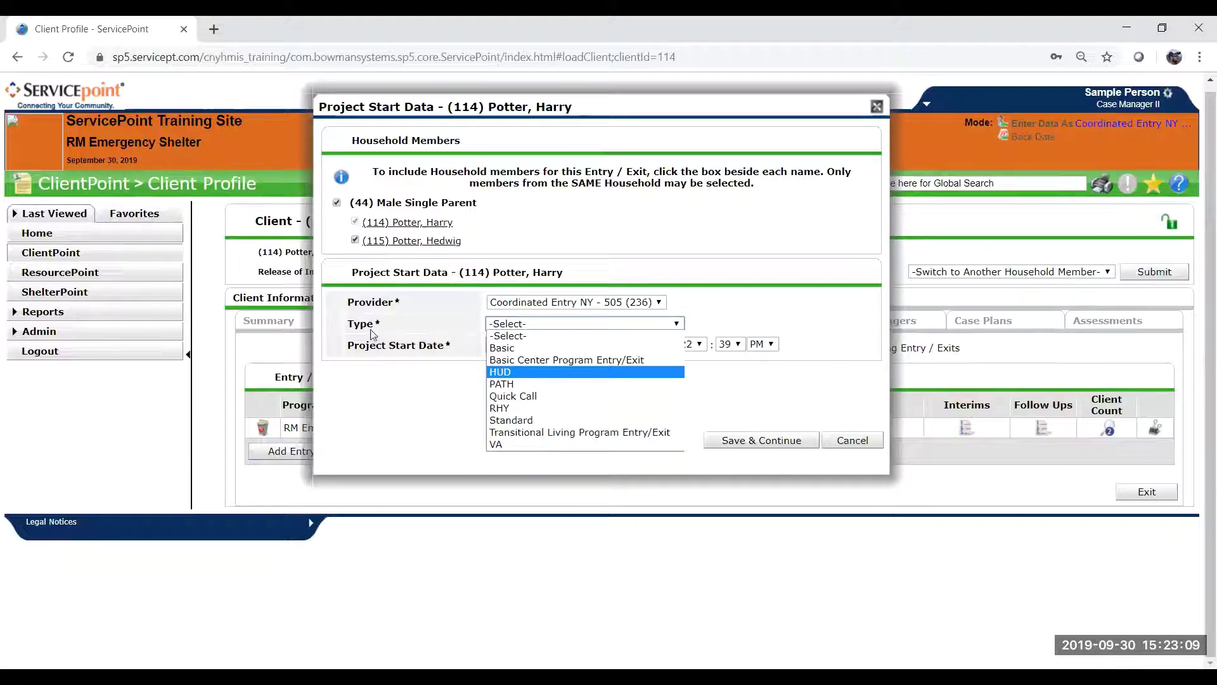
pyautogui.click(506, 372)
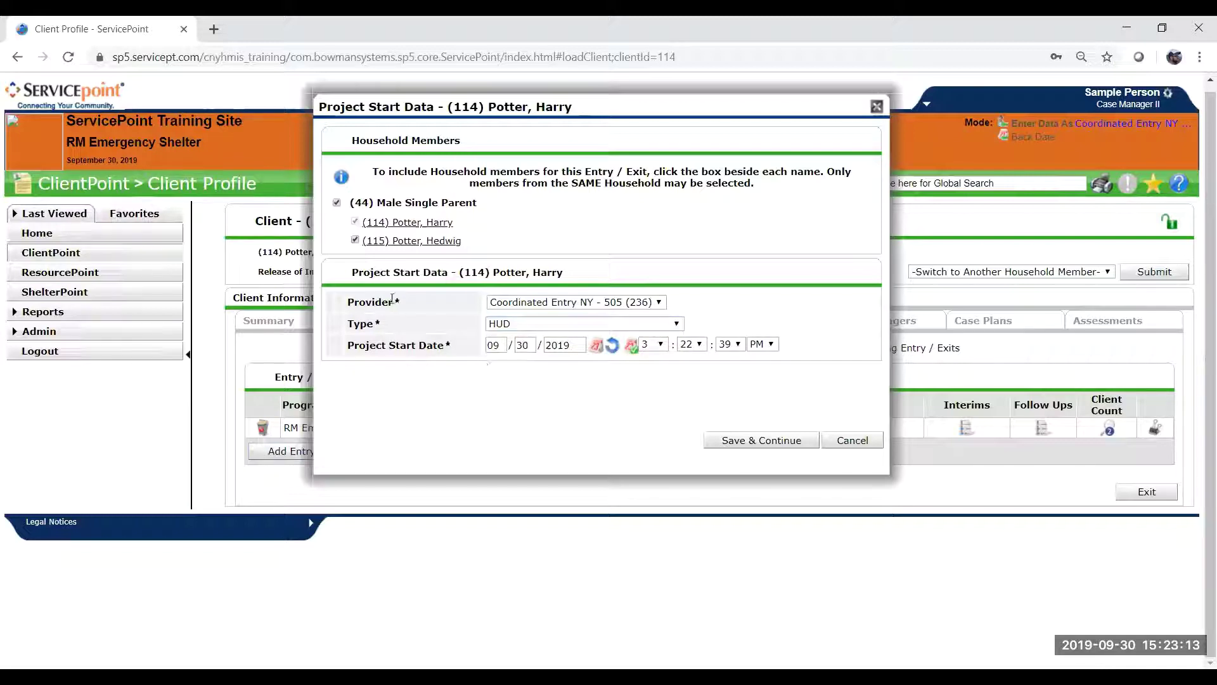
pyautogui.click(530, 346)
pyautogui.click(571, 344)
pyautogui.click(797, 443)
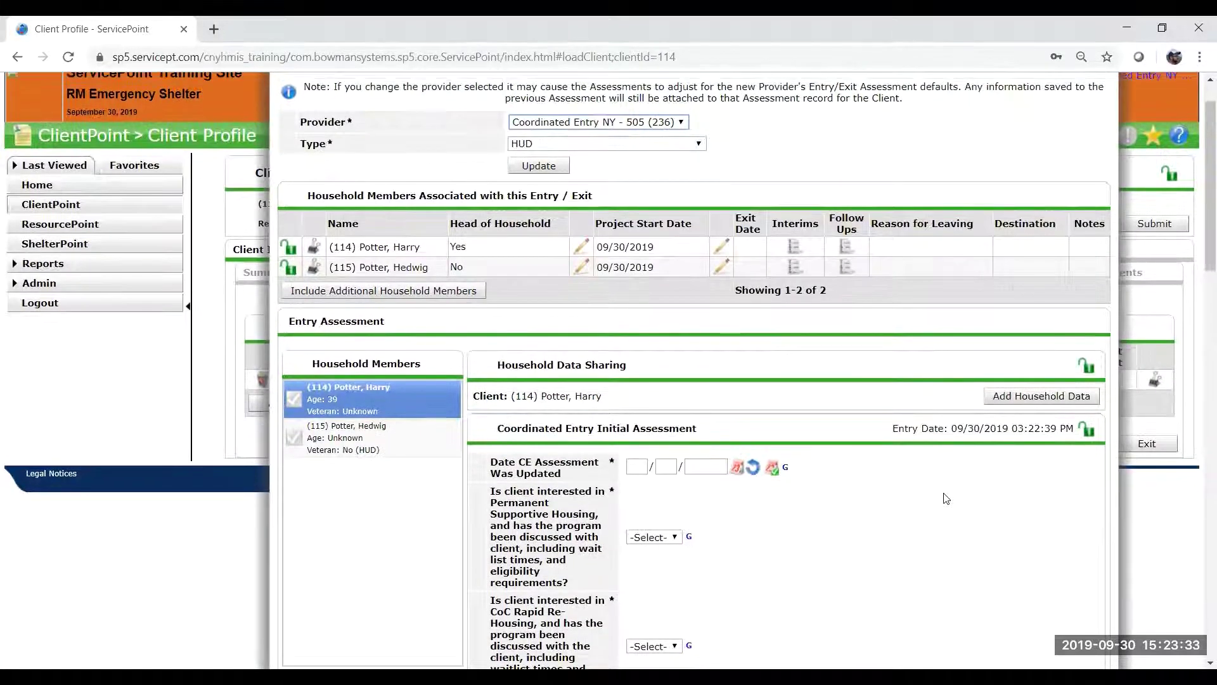
# Enter 09/30/2019 as the Coordinated Entry assessment update date.
pyautogui.scroll(-3, 945, 498)
pyautogui.scroll(-1, 945, 498)
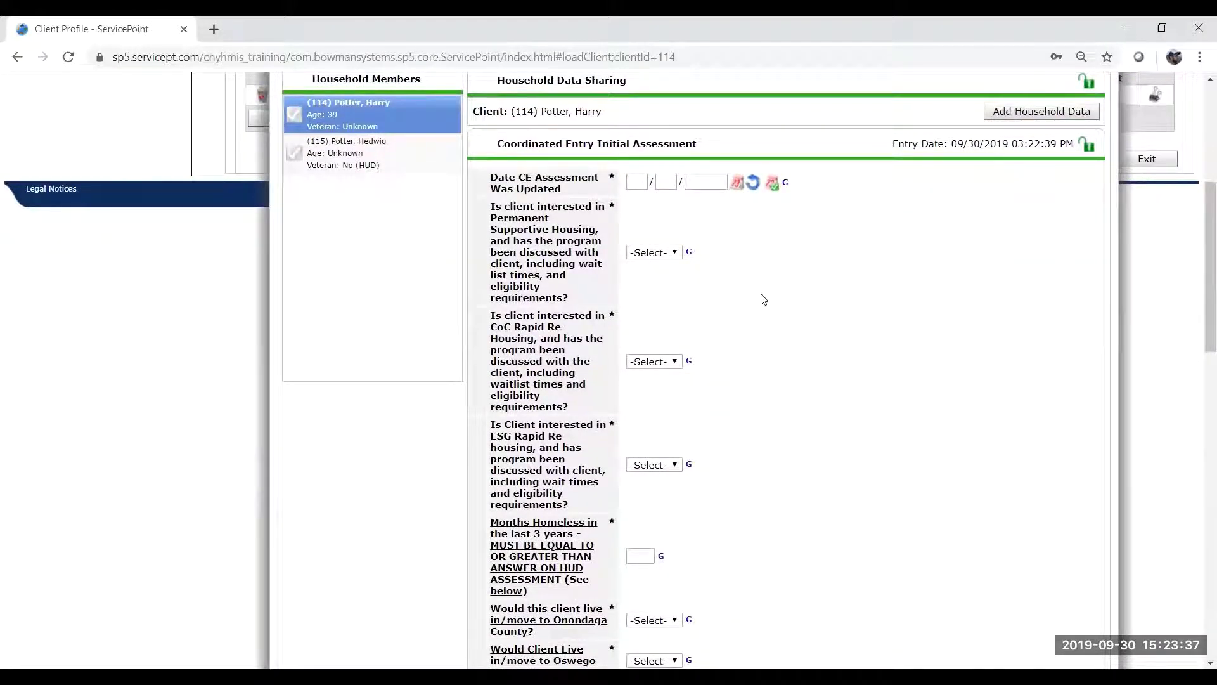
pyautogui.scroll(-1, 904, 448)
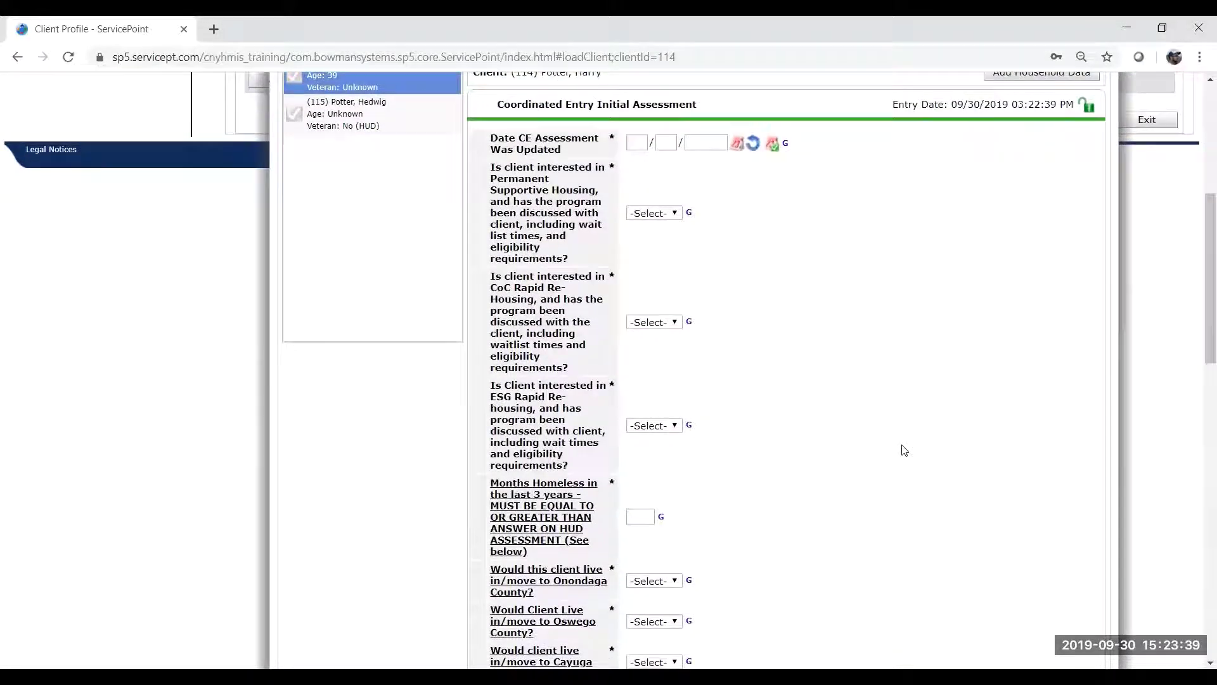
pyautogui.click(637, 143)
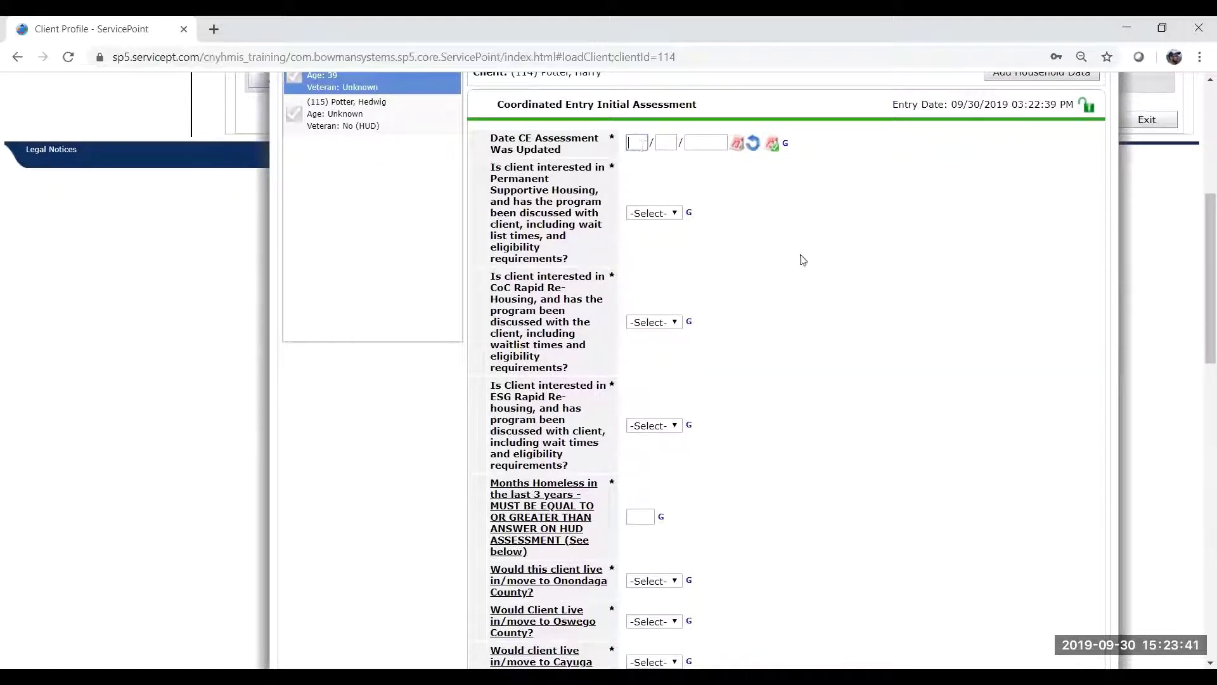
pyautogui.scroll(2, 802, 258)
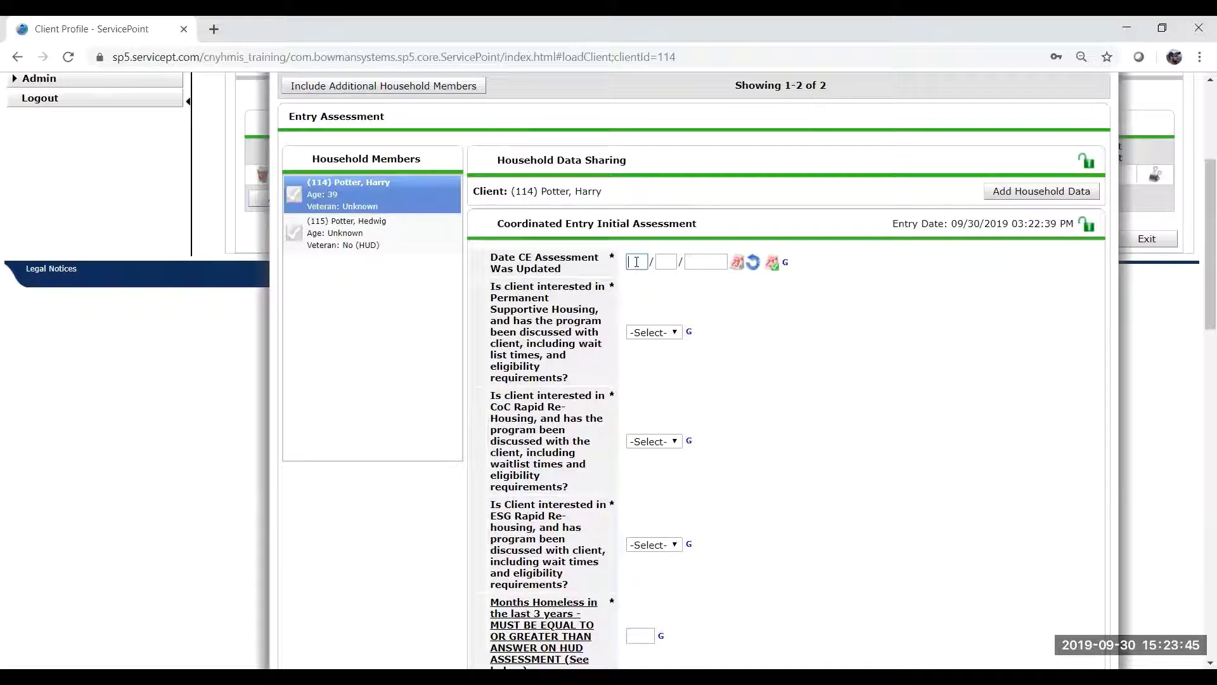
pyautogui.write('0930')
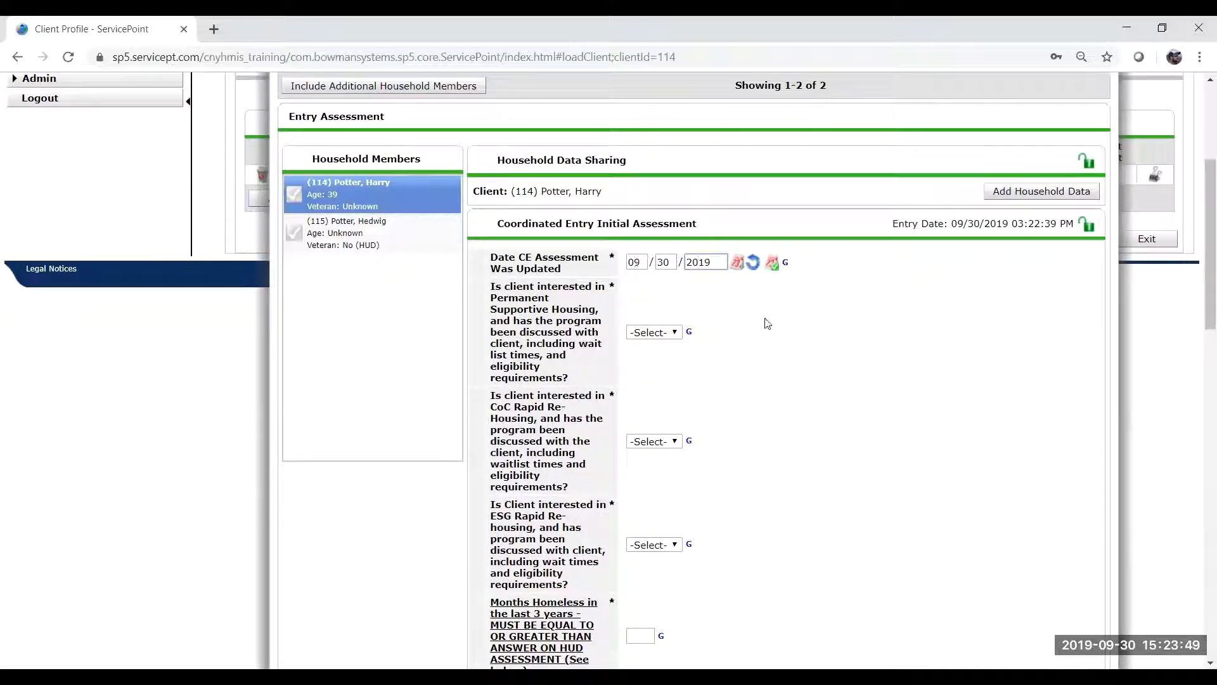
pyautogui.scroll(3, 763, 322)
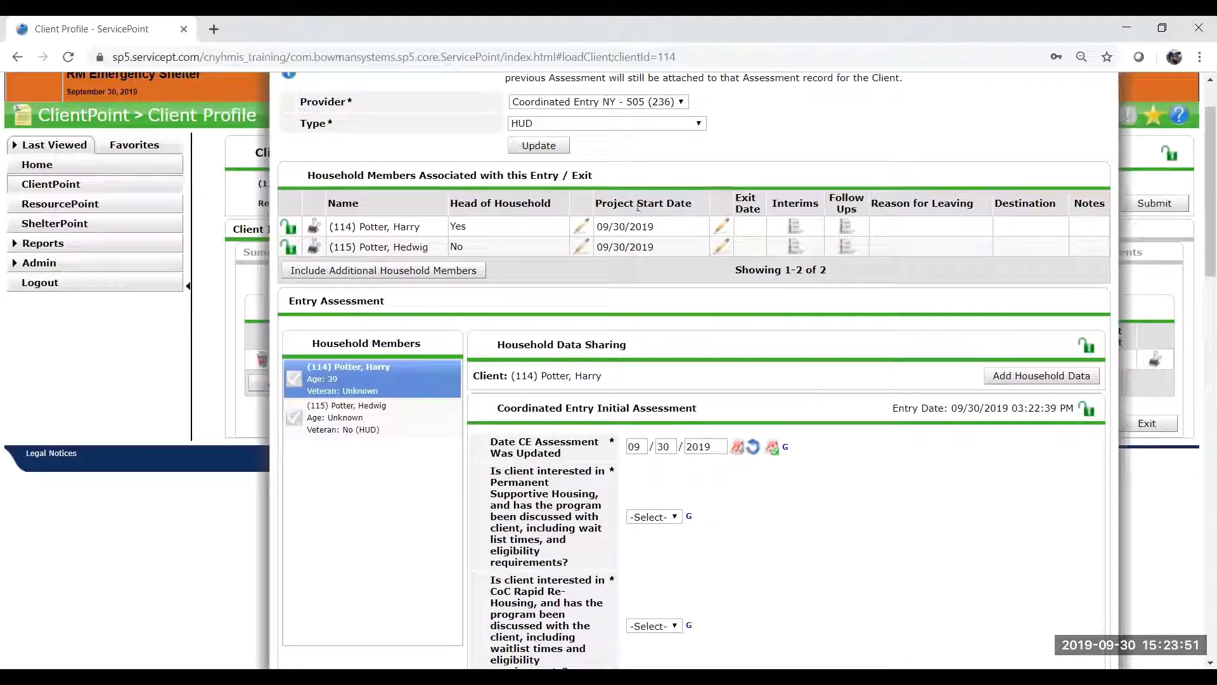
pyautogui.scroll(-4, 883, 562)
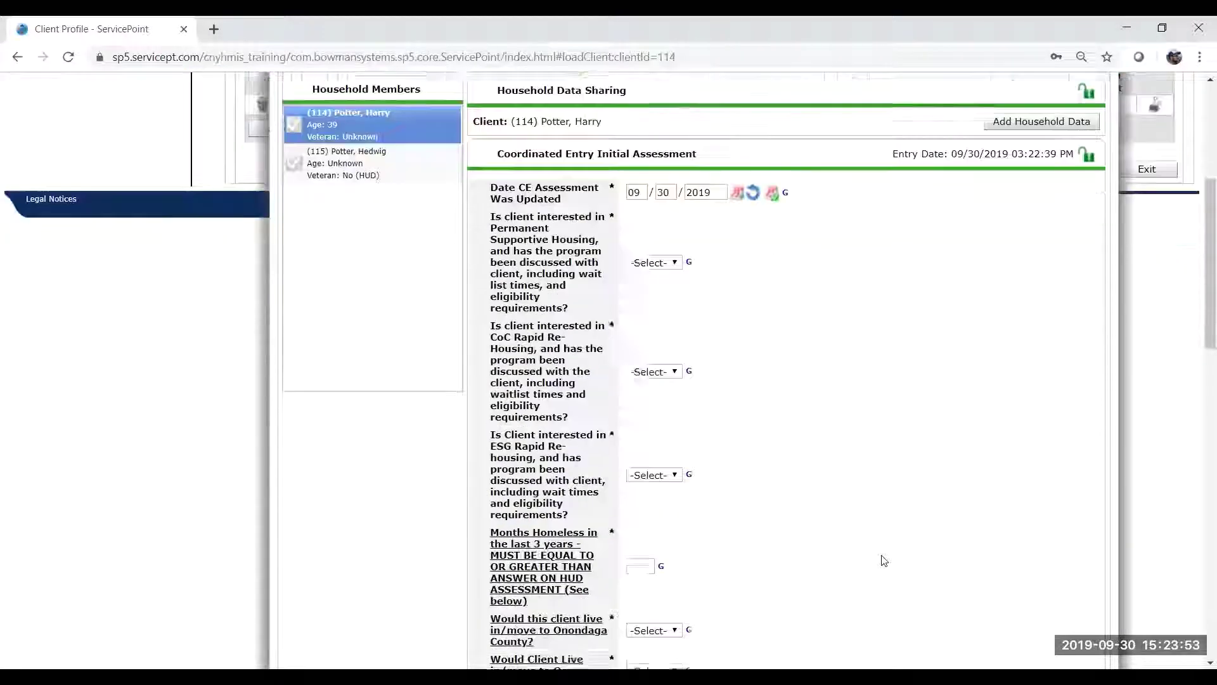
pyautogui.scroll(-1, 884, 560)
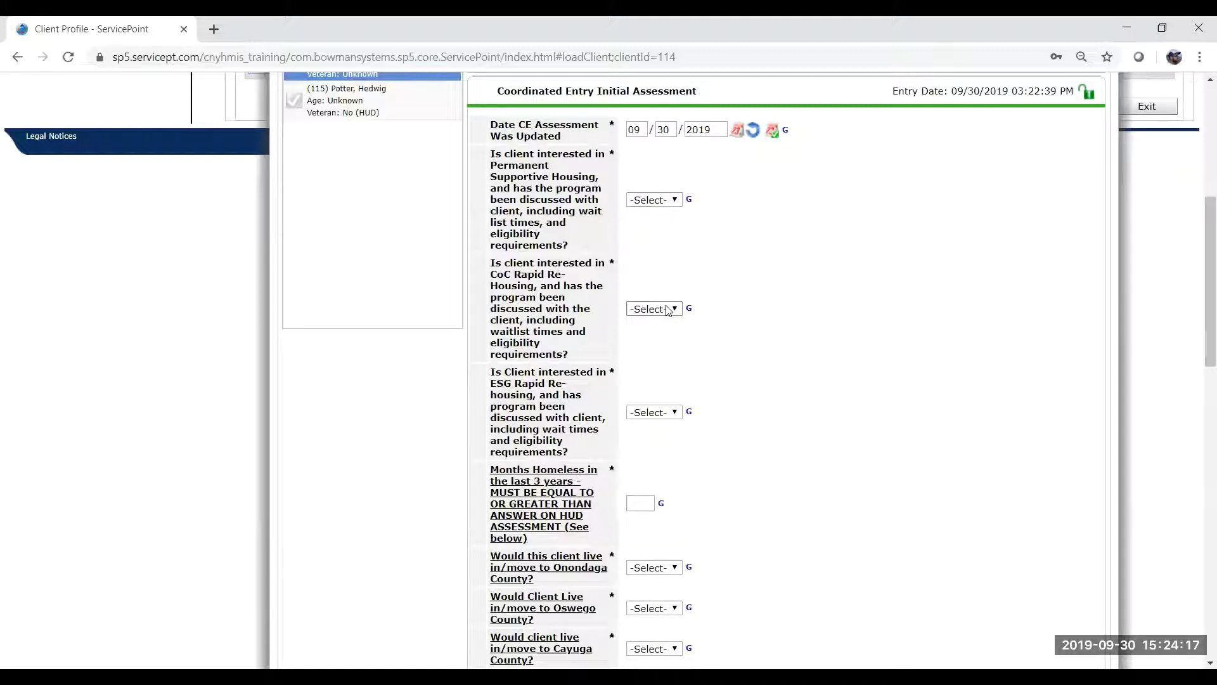
# Answer Yes for Permanent Supportive Housing, CoC Rapid Re-Housing and ESG Rapid Re-housing interest.
pyautogui.click(647, 200)
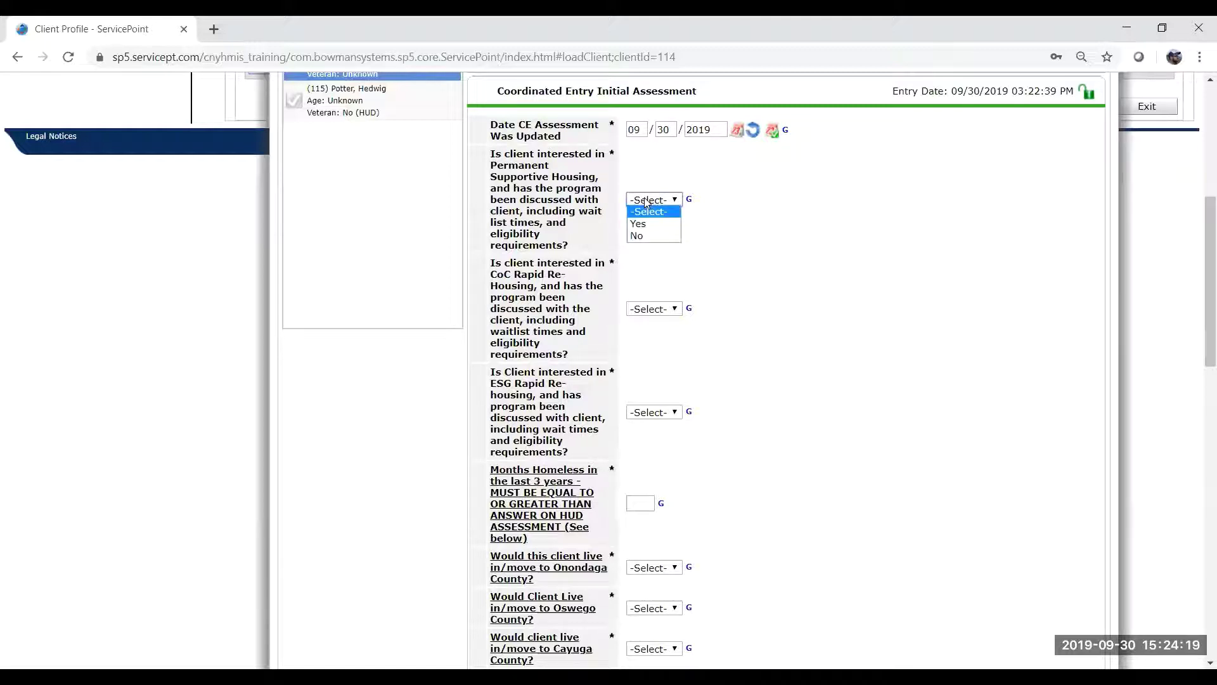
pyautogui.click(650, 224)
pyautogui.click(664, 310)
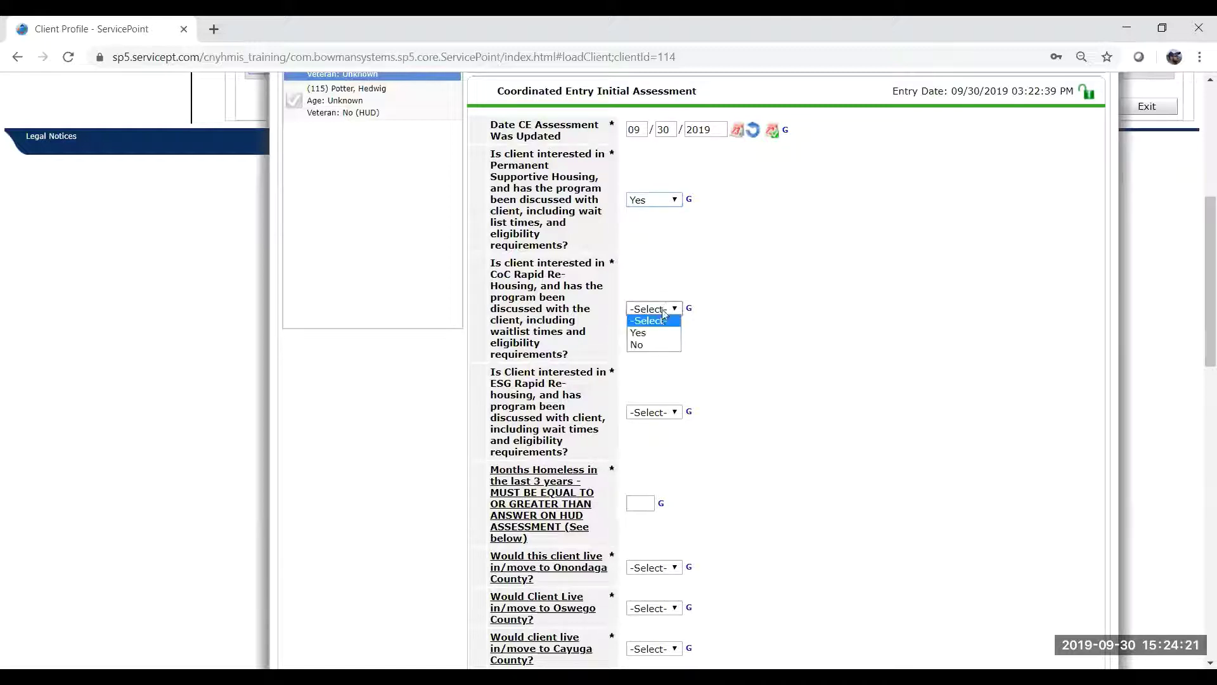
pyautogui.click(640, 333)
pyautogui.click(666, 414)
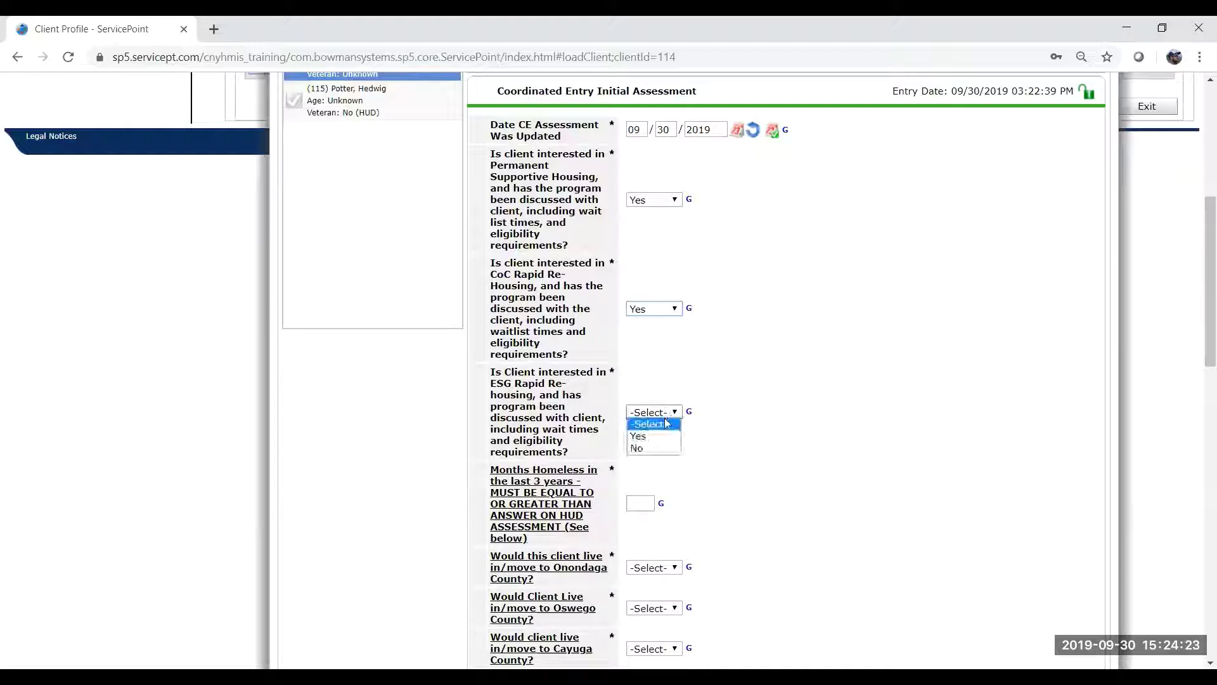
pyautogui.click(656, 436)
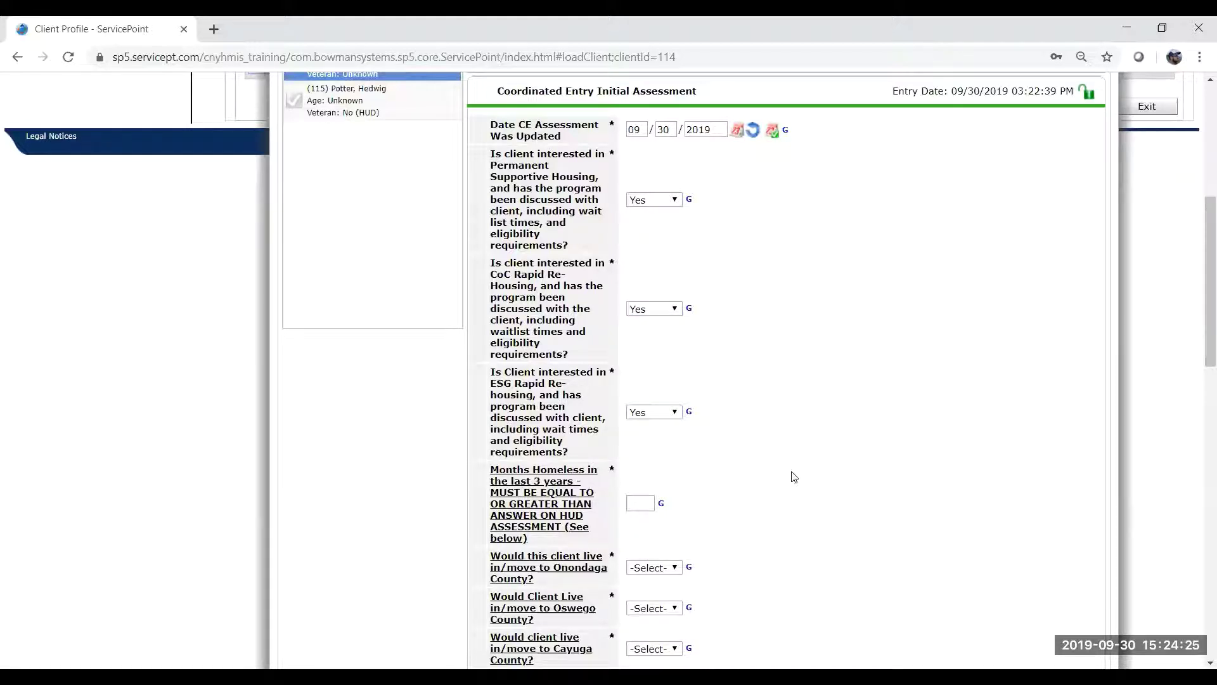
pyautogui.scroll(-3, 795, 476)
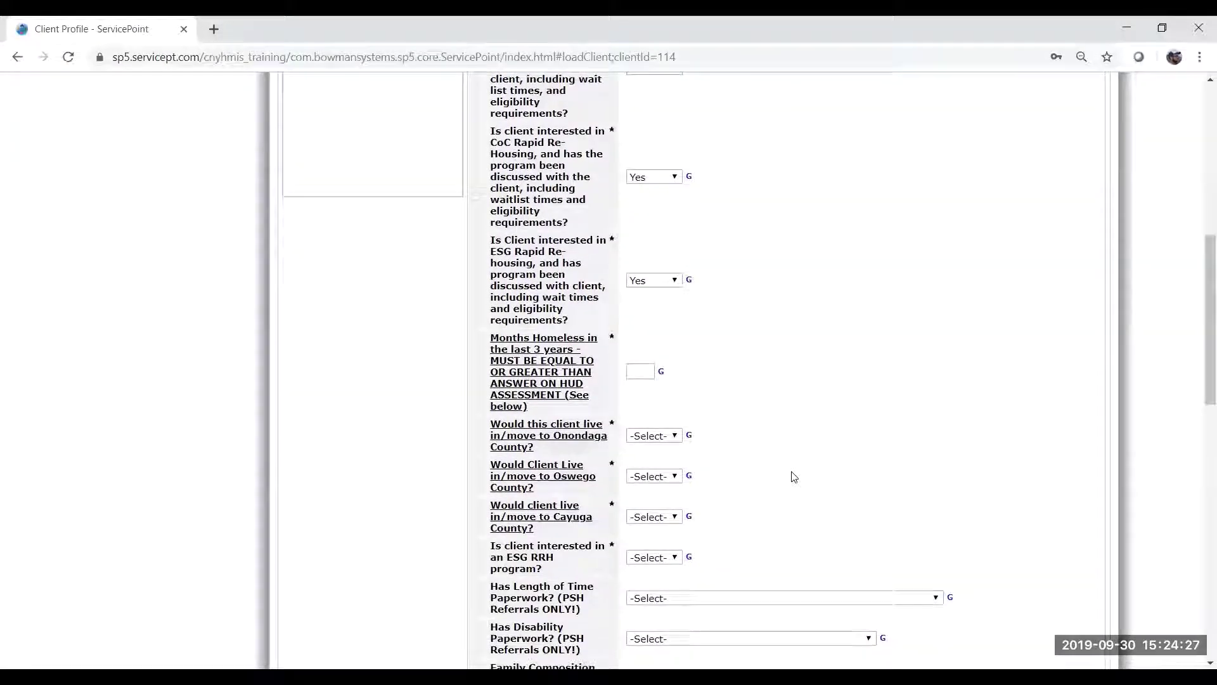
pyautogui.scroll(2, 795, 477)
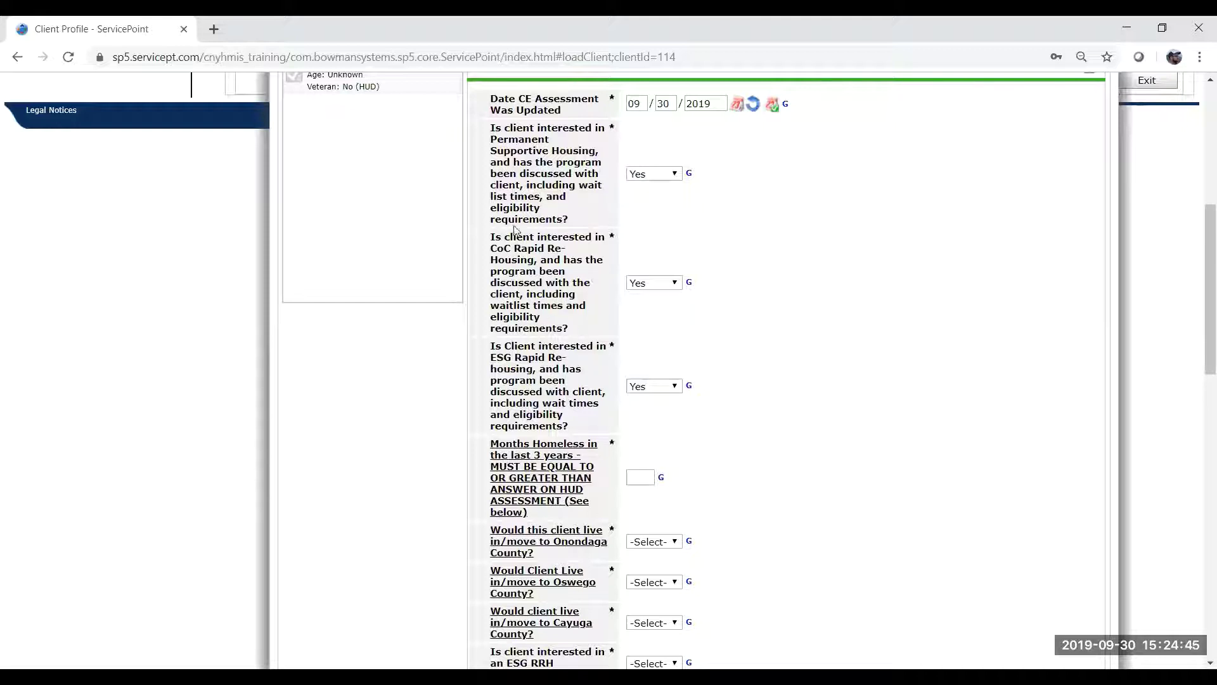
pyautogui.moveTo(492, 131); pyautogui.dragTo(535, 150)
pyautogui.click(555, 194)
pyautogui.click(534, 150)
pyautogui.scroll(-3, 679, 294)
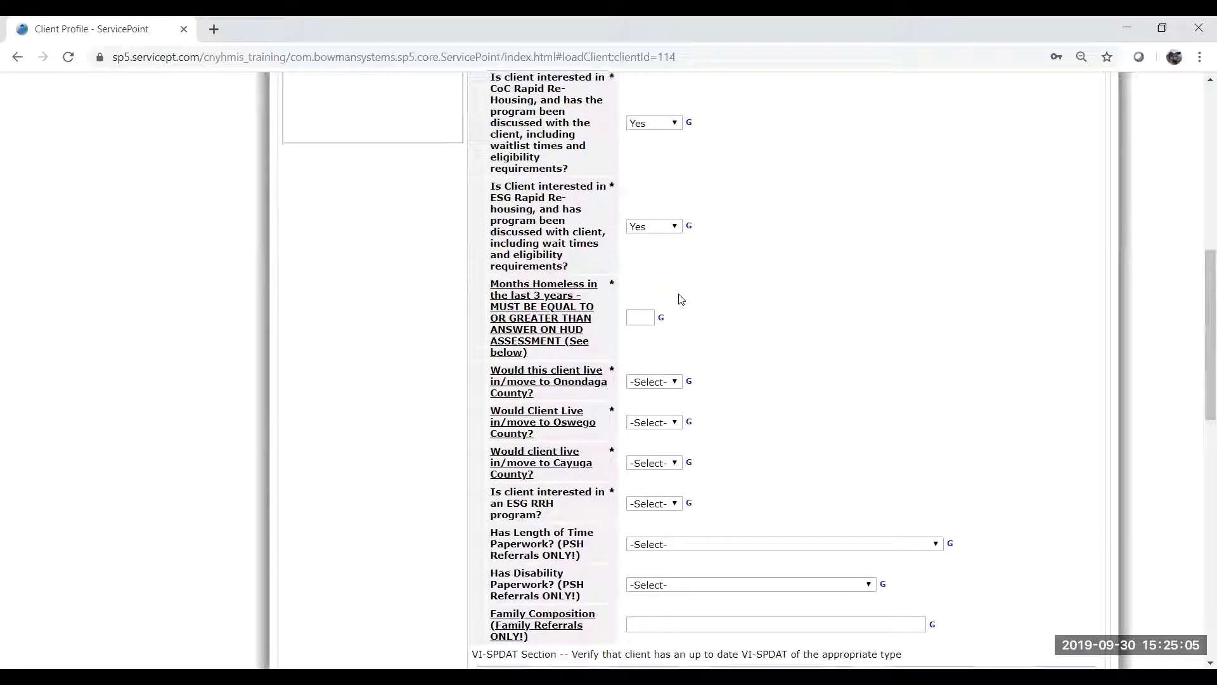
pyautogui.scroll(-3, 699, 316)
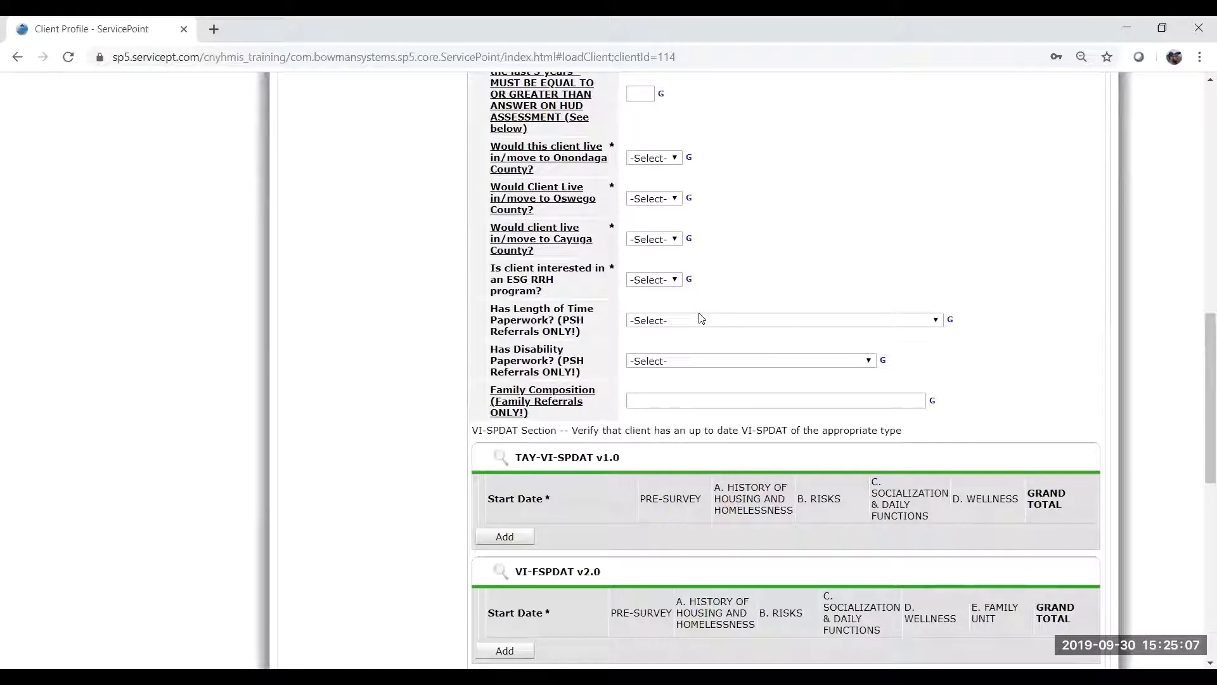
pyautogui.scroll(3, 700, 317)
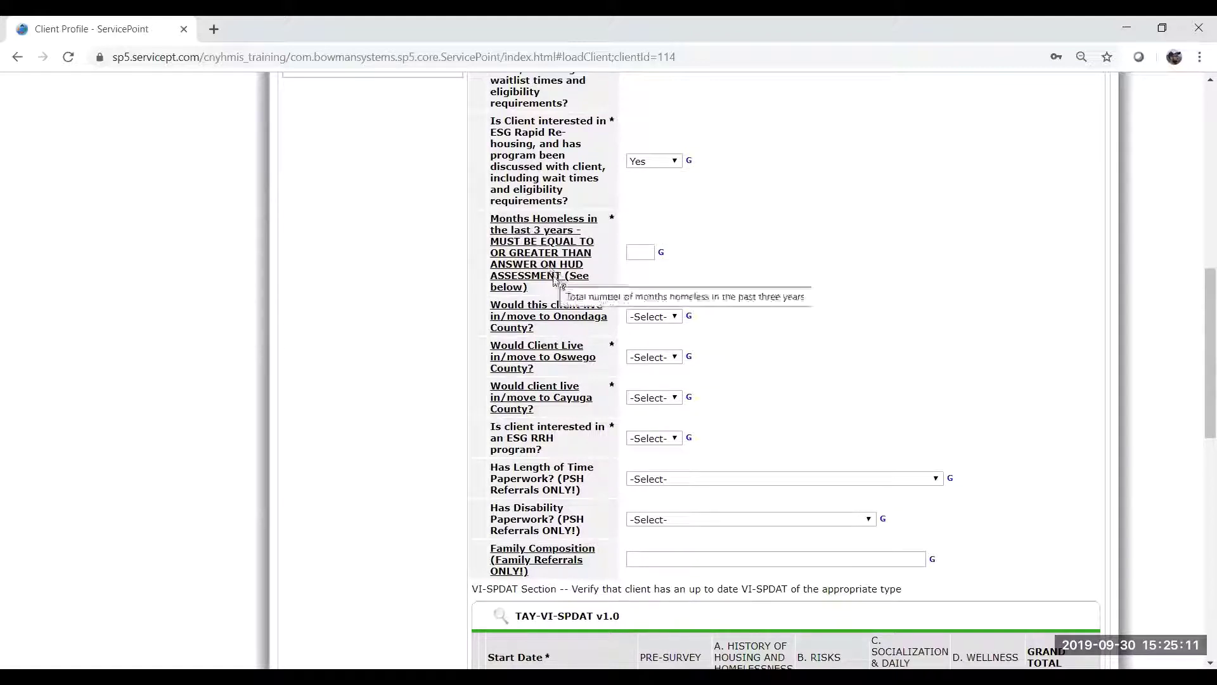
pyautogui.moveTo(515, 257)
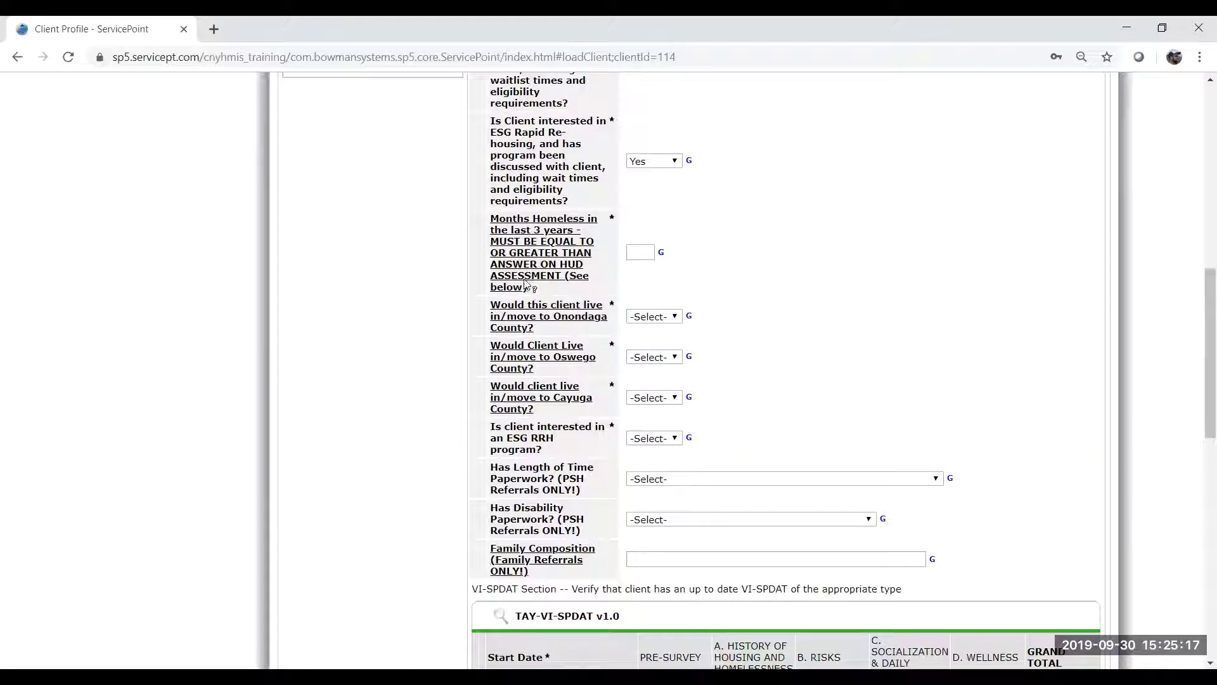
pyautogui.moveTo(531, 289); pyautogui.dragTo(478, 214)
pyautogui.click(508, 230)
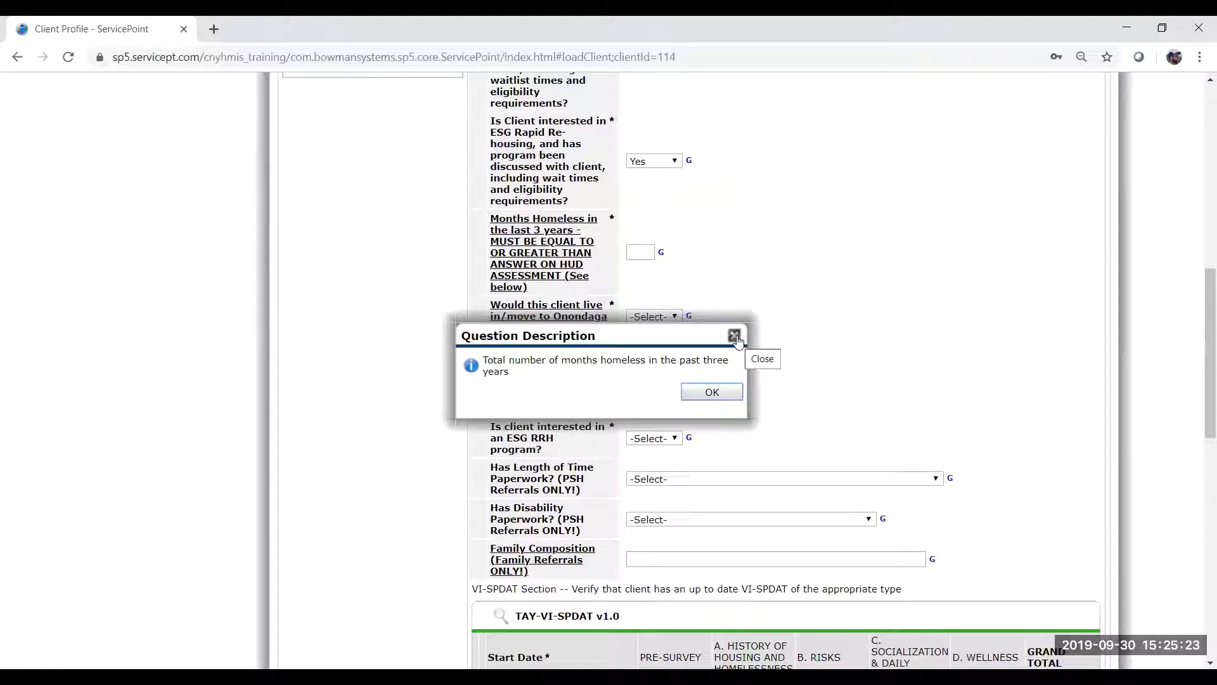
pyautogui.click(735, 337)
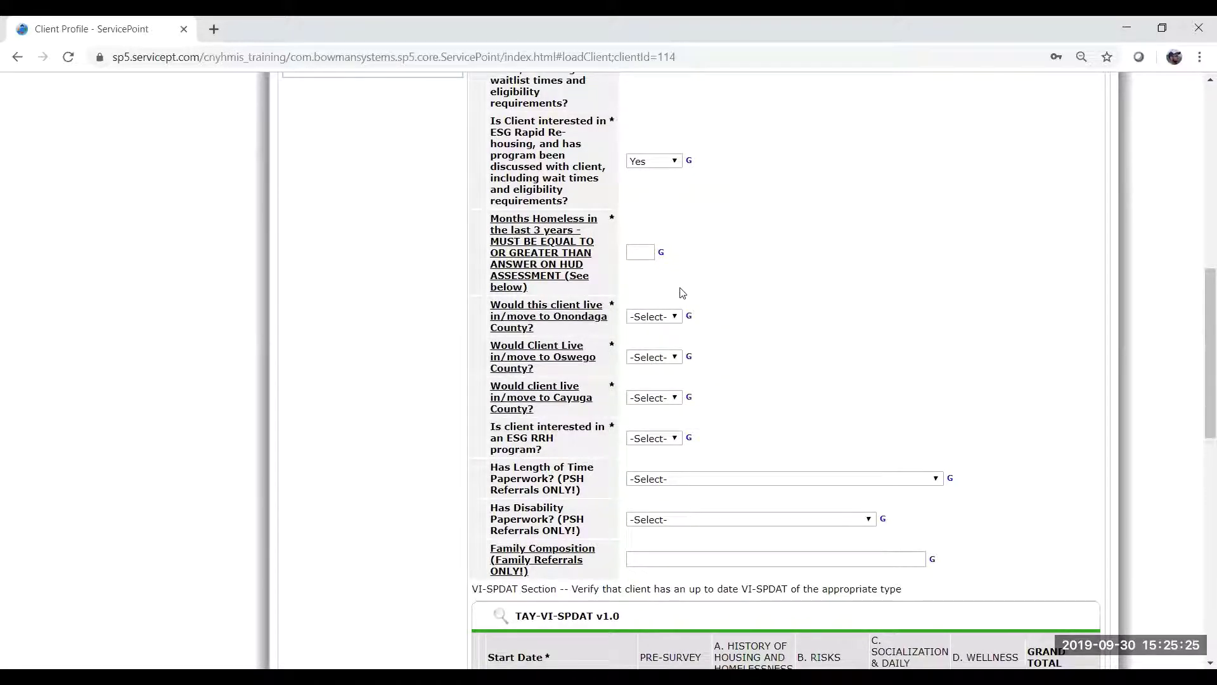
pyautogui.scroll(-2, 753, 323)
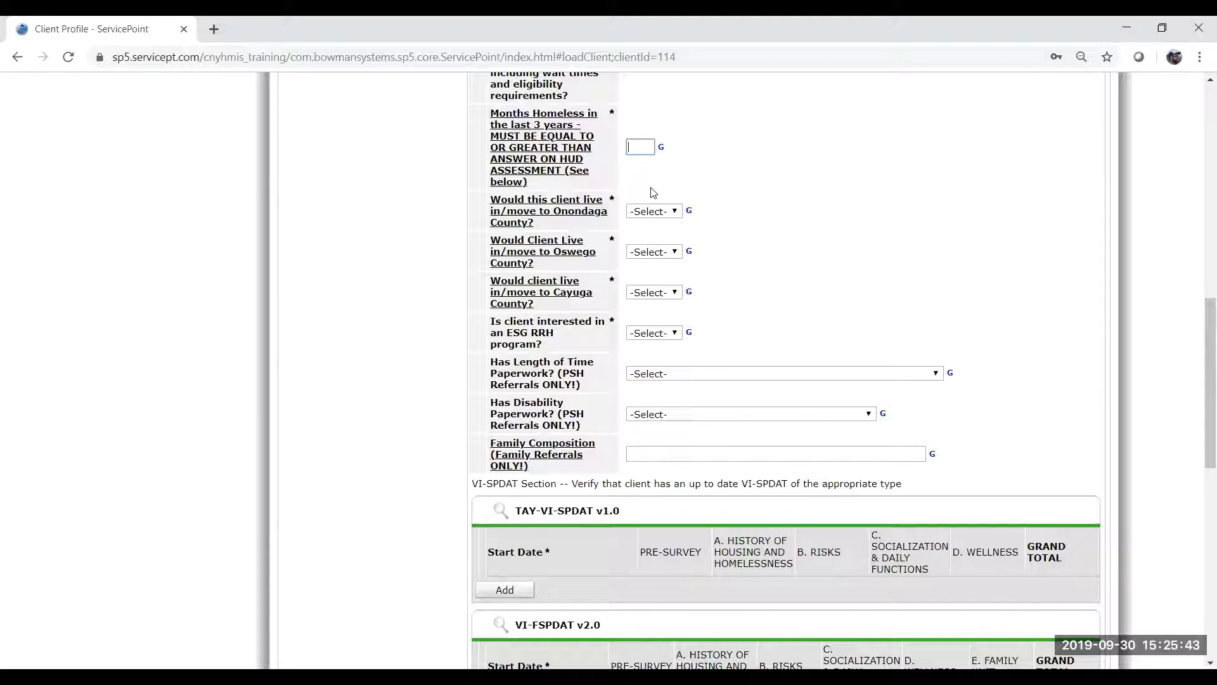
# Check the HUD months-homeless answer and enter 1 month homeless in the last 3 years.
pyautogui.scroll(1, 715, 186)
pyautogui.scroll(-1, 715, 185)
pyautogui.scroll(-5, 807, 381)
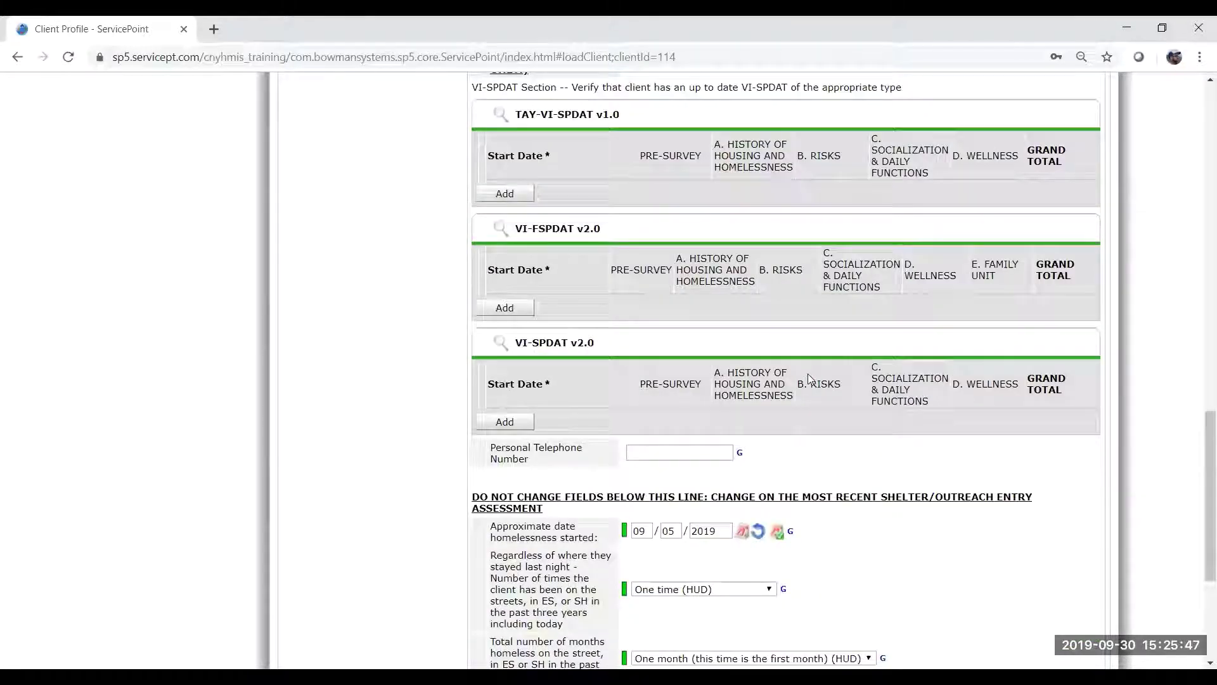
pyautogui.scroll(1, 809, 377)
pyautogui.scroll(-4, 809, 378)
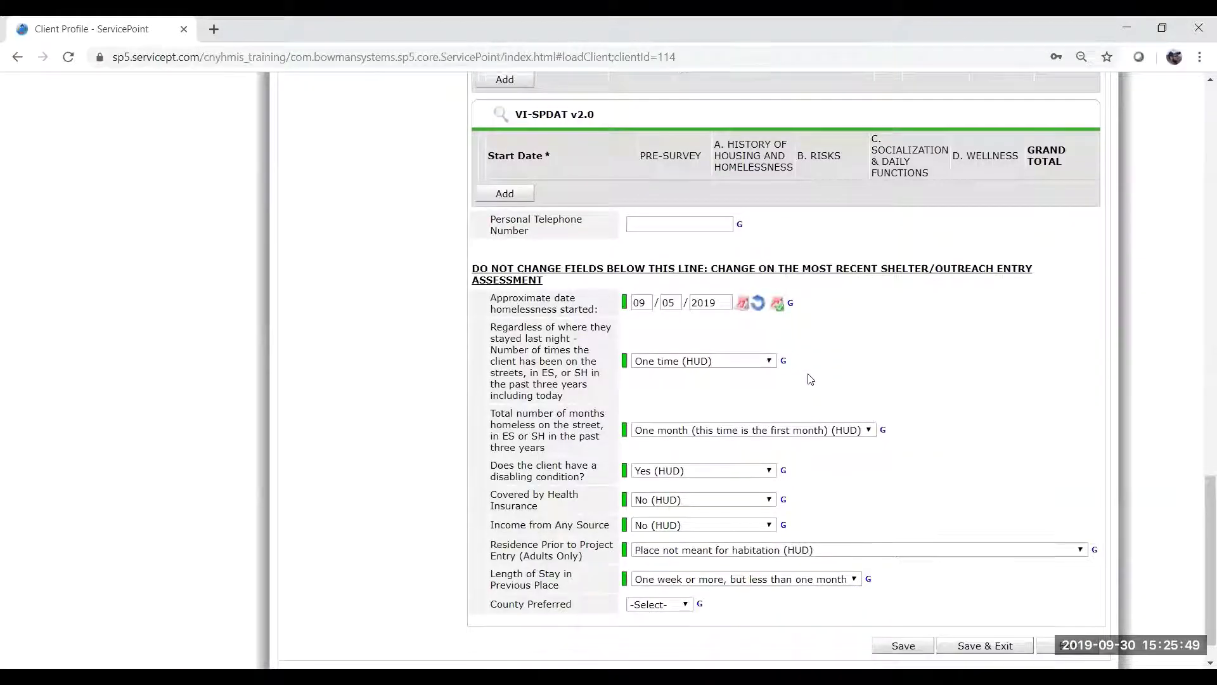
pyautogui.scroll(-1, 811, 380)
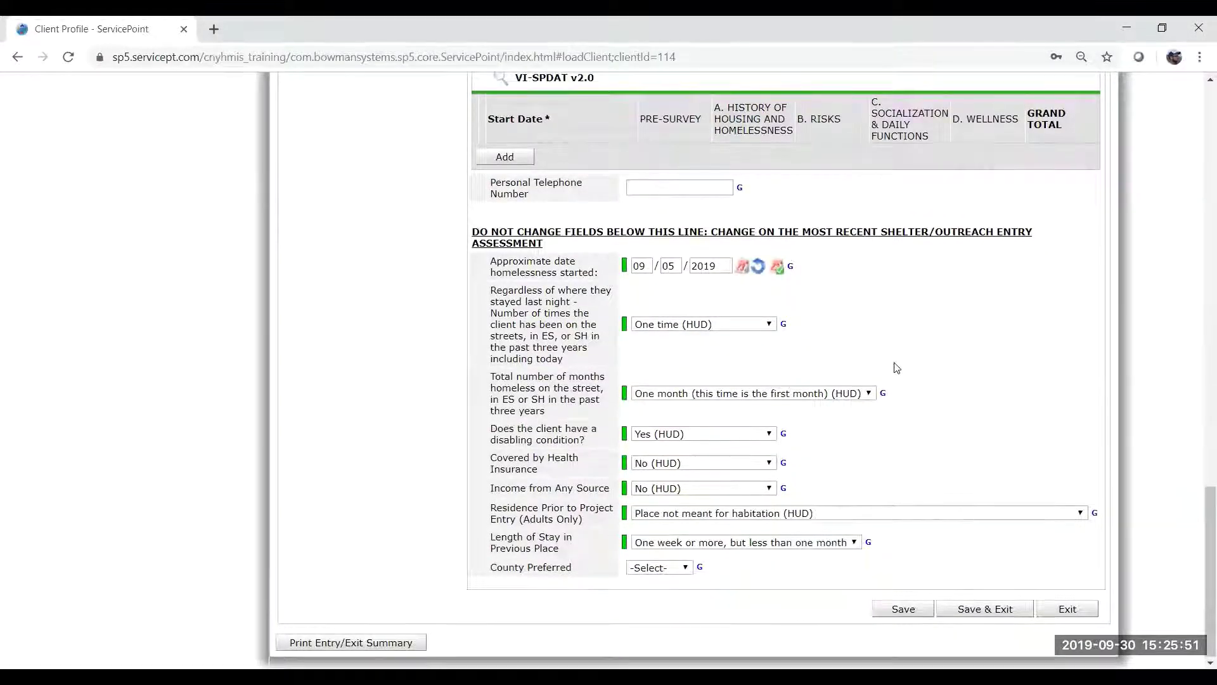
pyautogui.scroll(8, 895, 368)
pyautogui.click(646, 255)
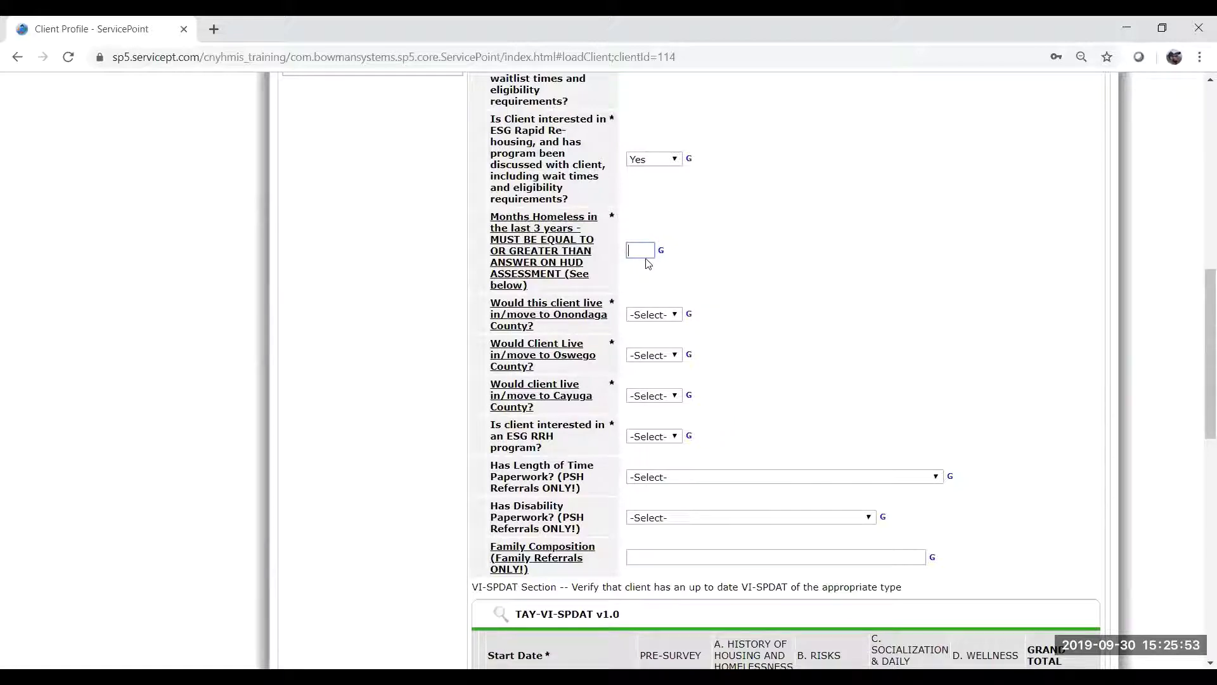
pyautogui.scroll(-8, 829, 393)
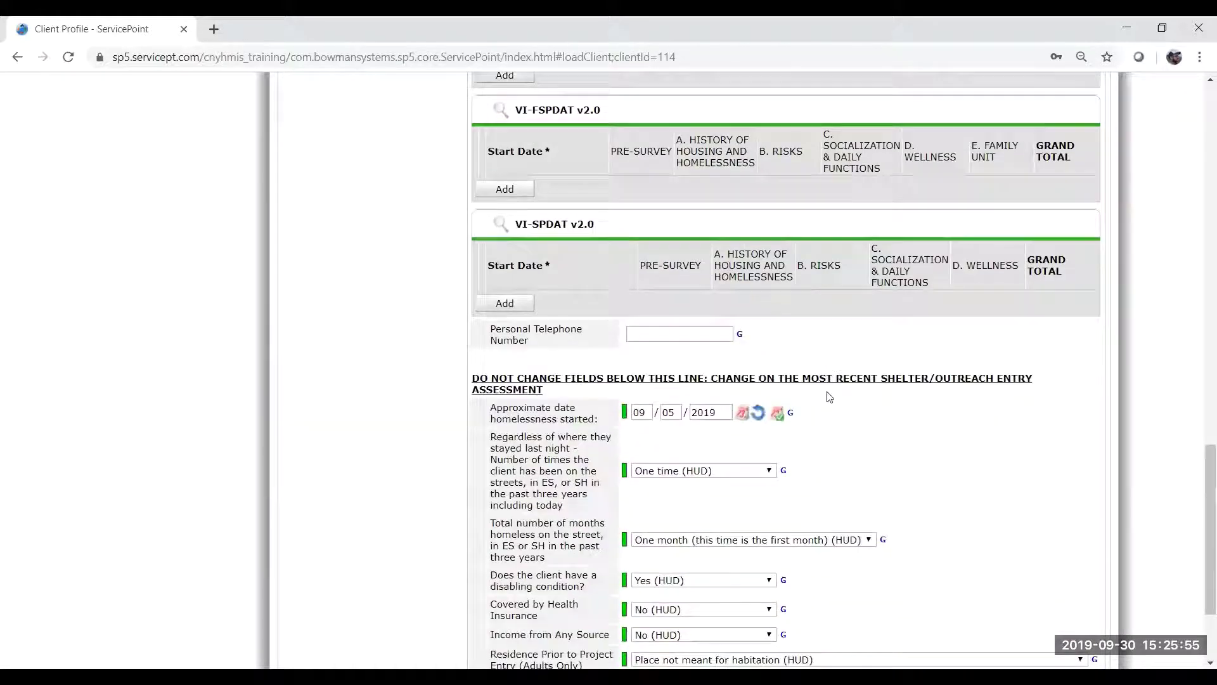
pyautogui.scroll(6, 830, 396)
pyautogui.scroll(-8, 862, 392)
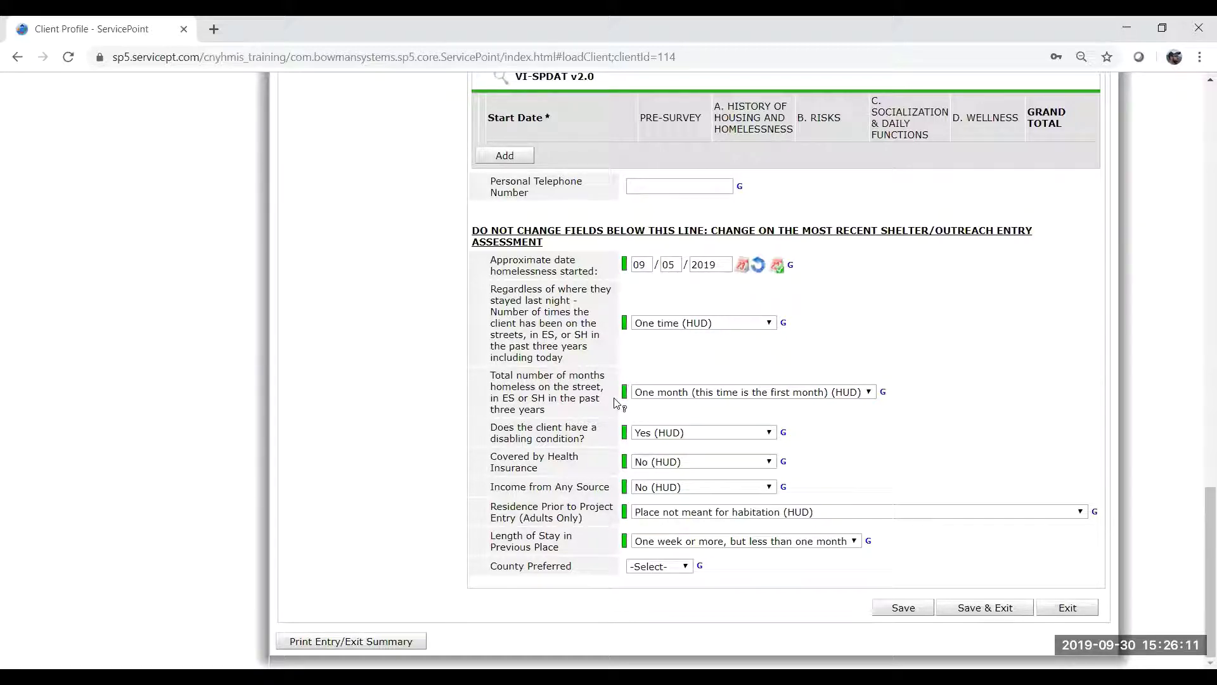
pyautogui.scroll(15, 614, 401)
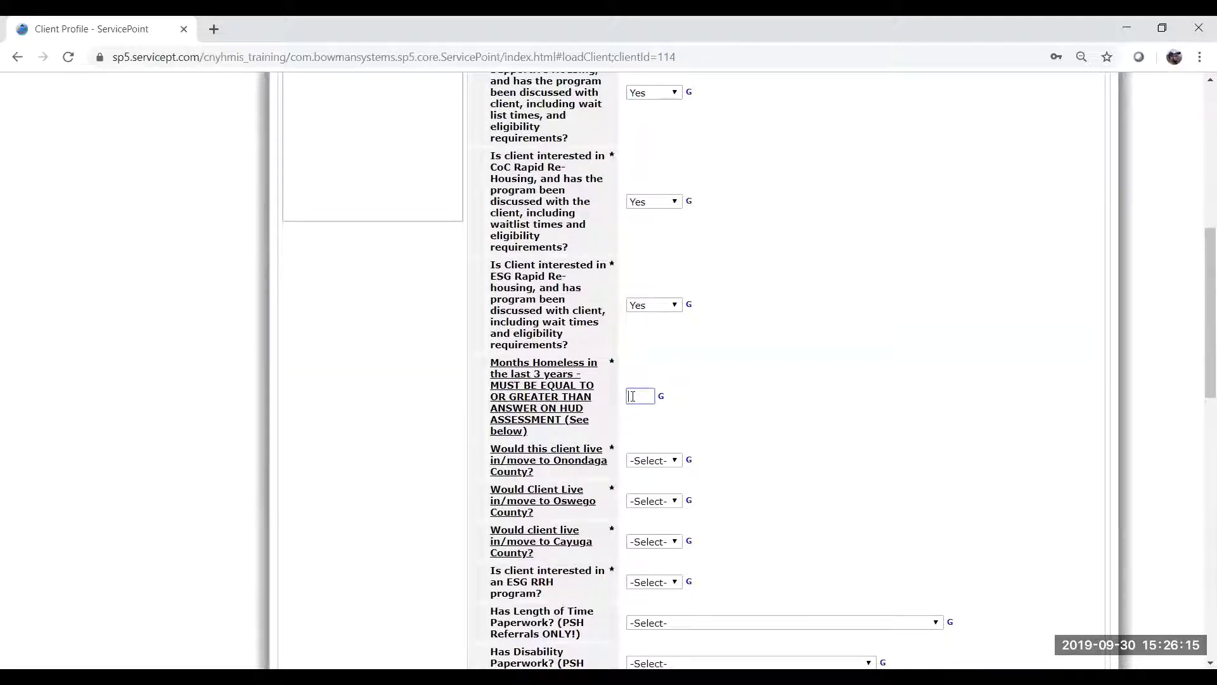
# Answer Yes for Onondaga County and No for Oswego and Cayuga counties.
pyautogui.click(715, 409)
pyautogui.scroll(-4, 790, 467)
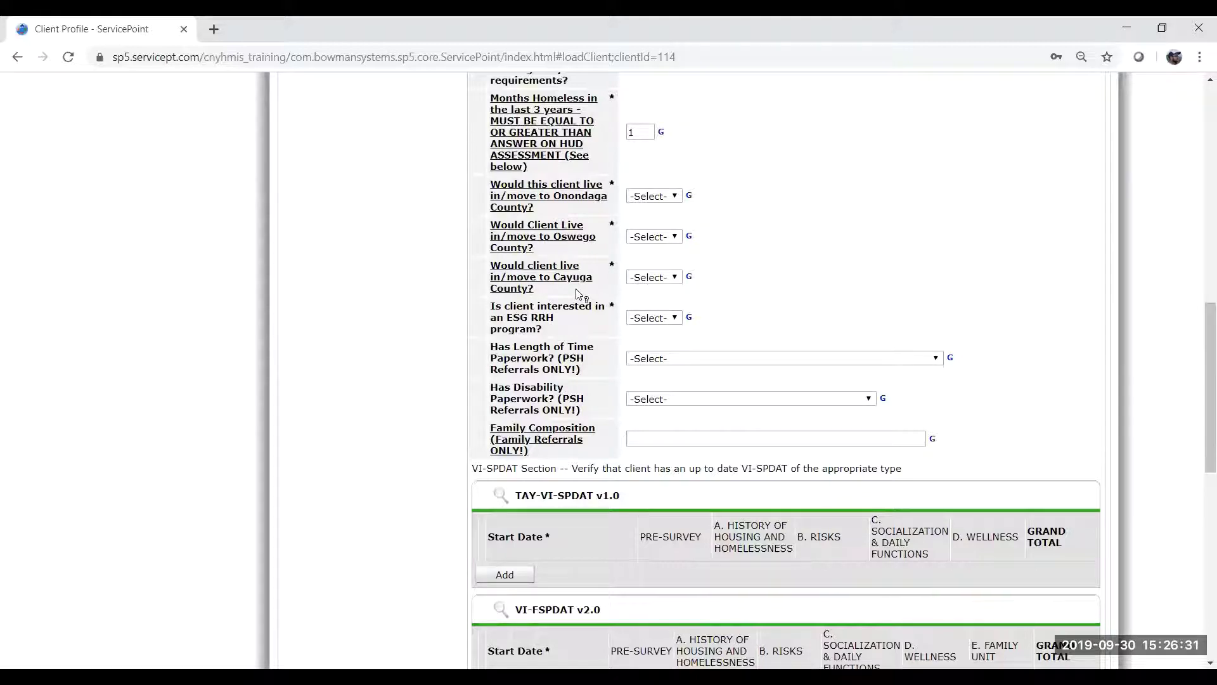
pyautogui.moveTo(579, 294)
pyautogui.moveTo(610, 198)
pyautogui.click(655, 198)
pyautogui.click(662, 222)
pyautogui.click(655, 237)
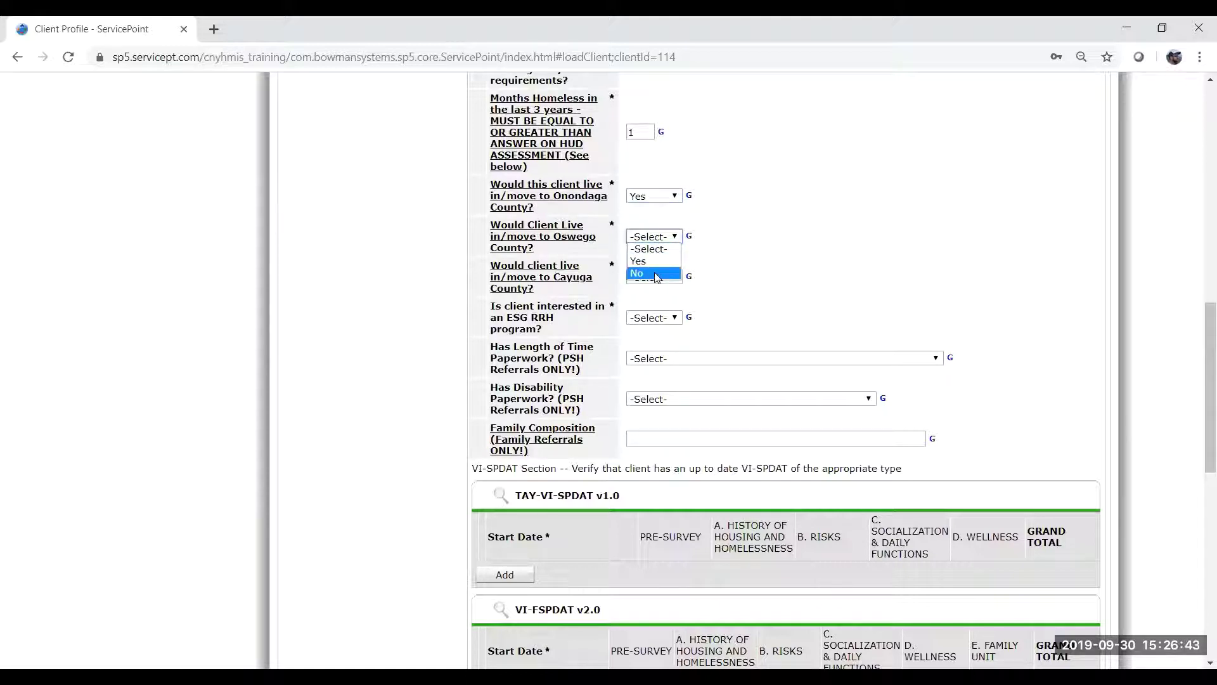
pyautogui.click(659, 273)
pyautogui.click(664, 282)
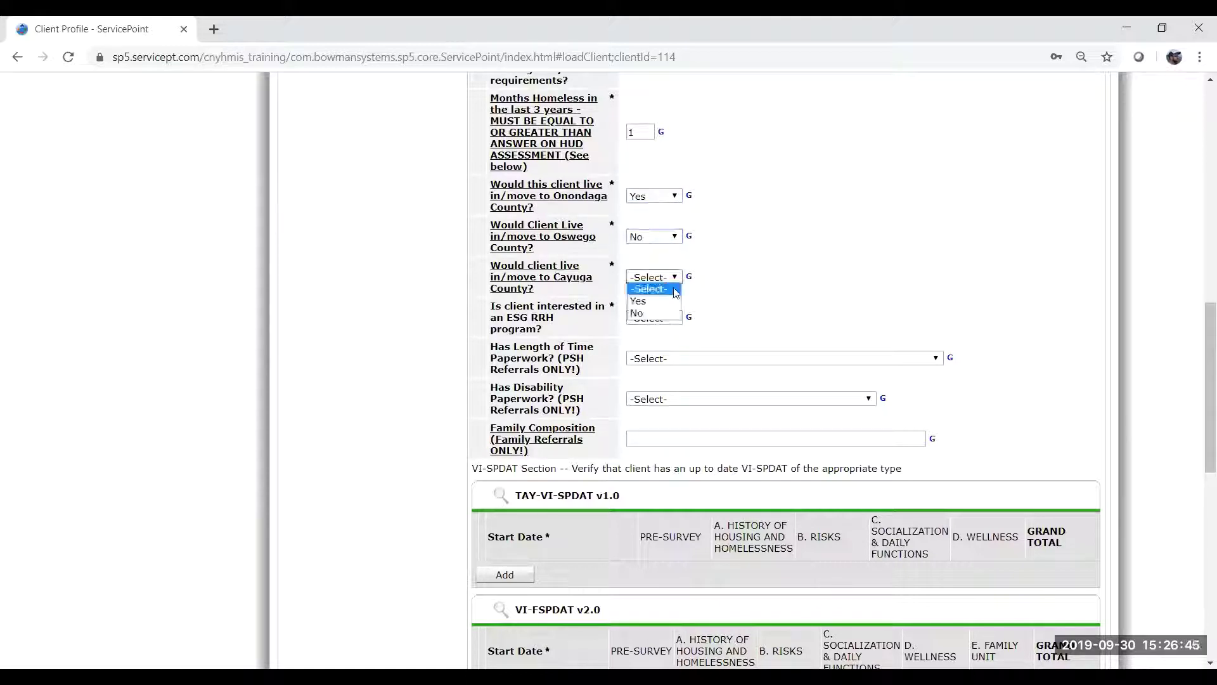
pyautogui.click(653, 313)
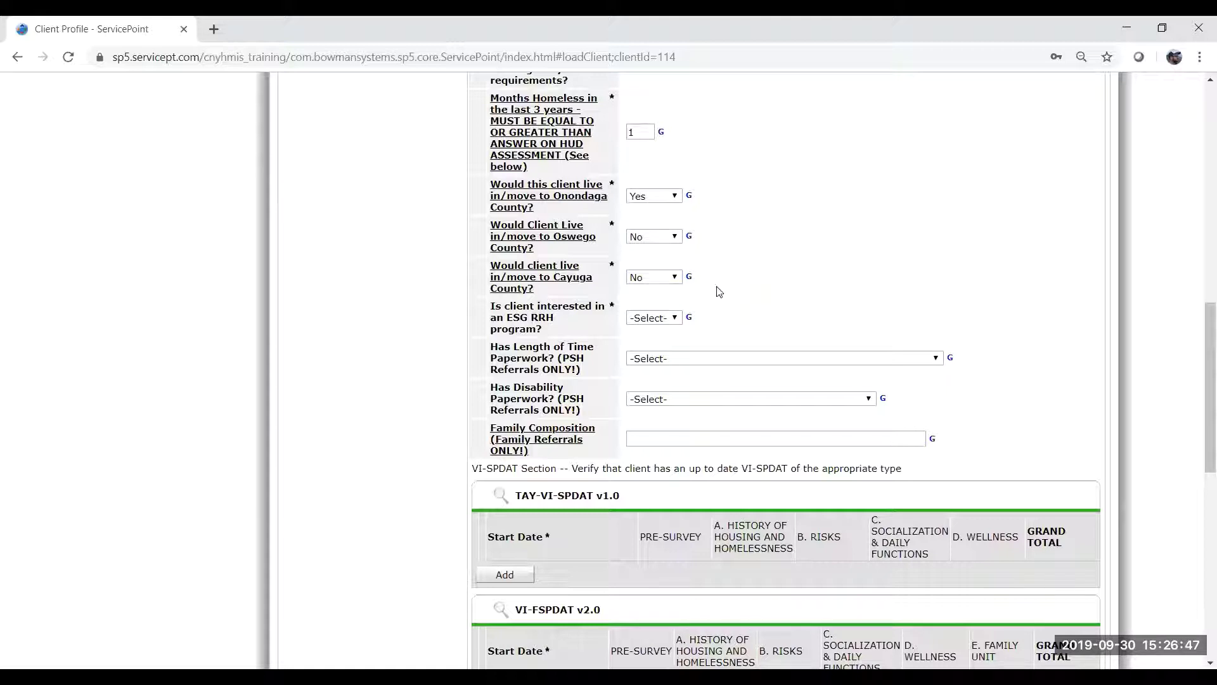
# Review the assessment answers back up to the ESG RRH question row.
pyautogui.scroll(-1, 765, 308)
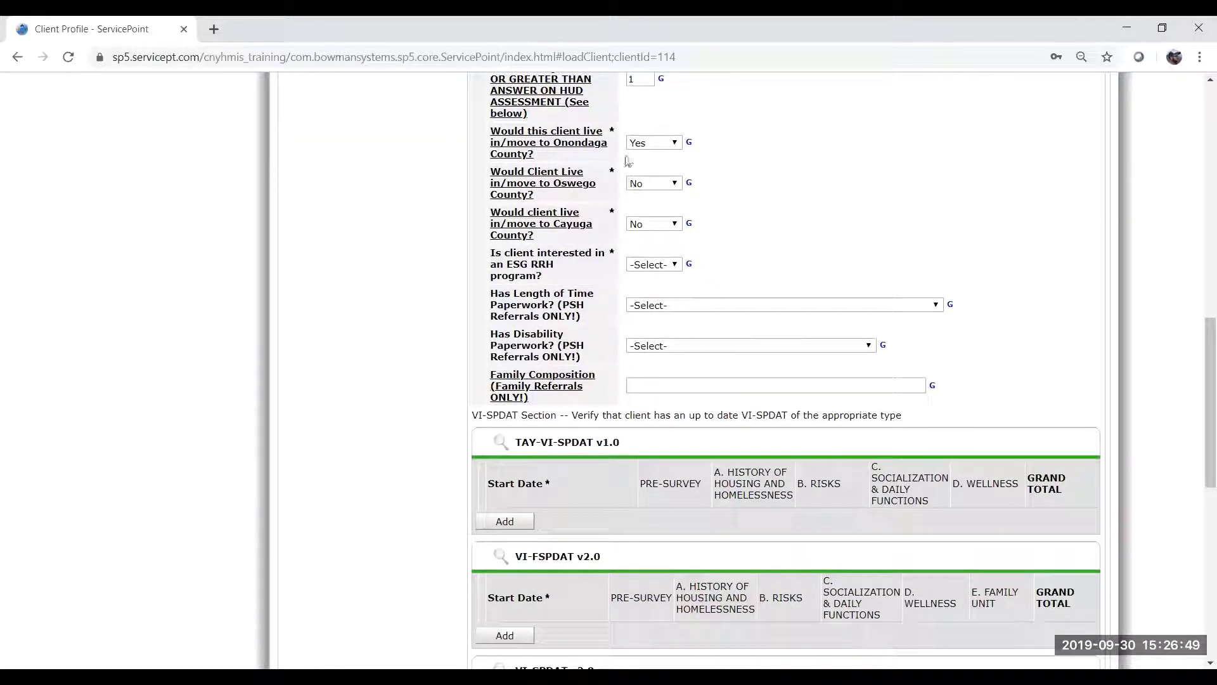
pyautogui.moveTo(601, 150)
pyautogui.scroll(-2, 715, 274)
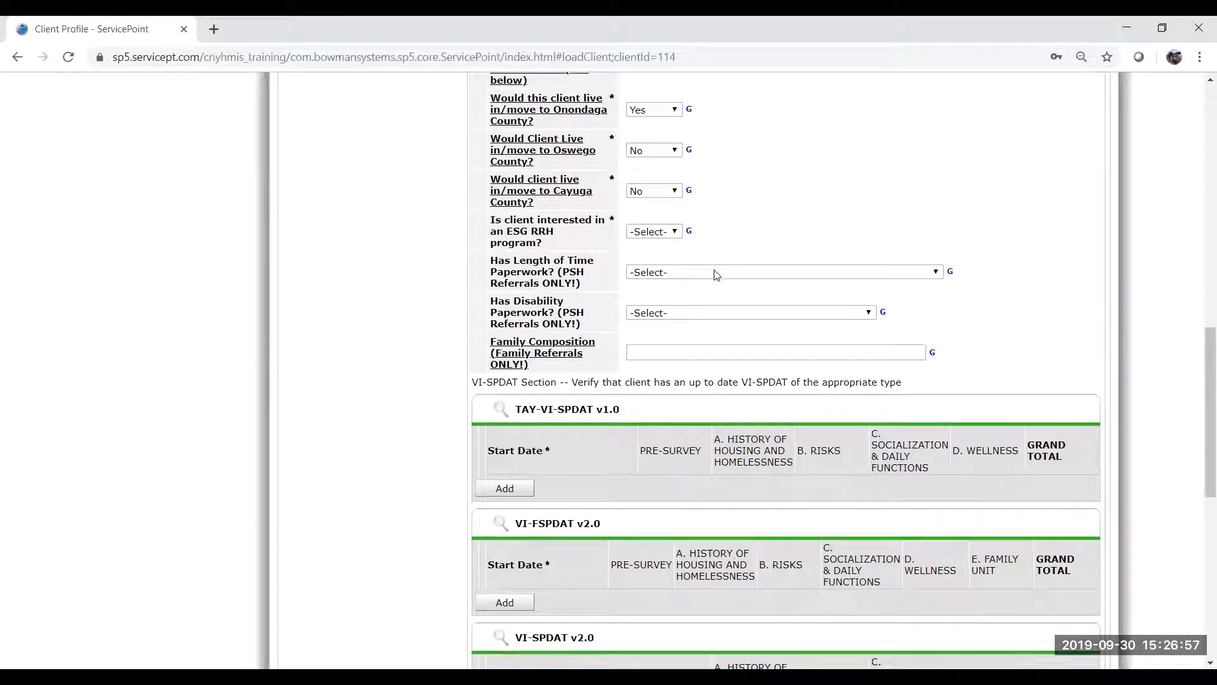
pyautogui.scroll(-5, 716, 273)
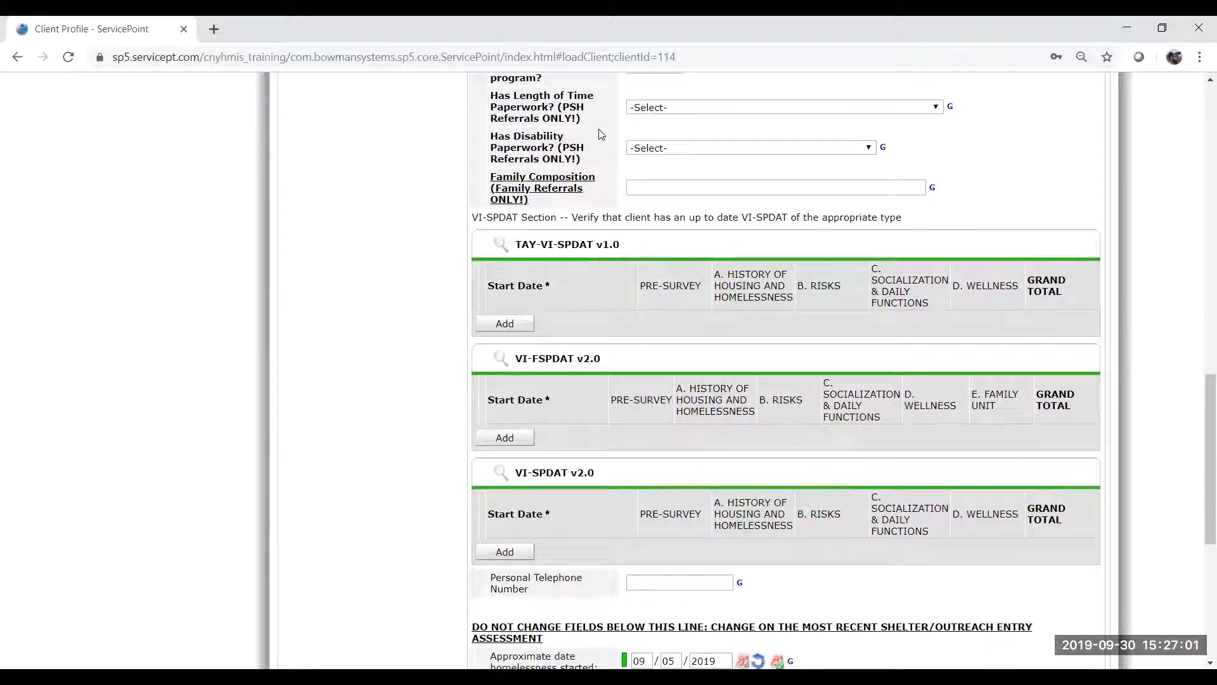
pyautogui.scroll(2, 602, 135)
pyautogui.scroll(3, 601, 134)
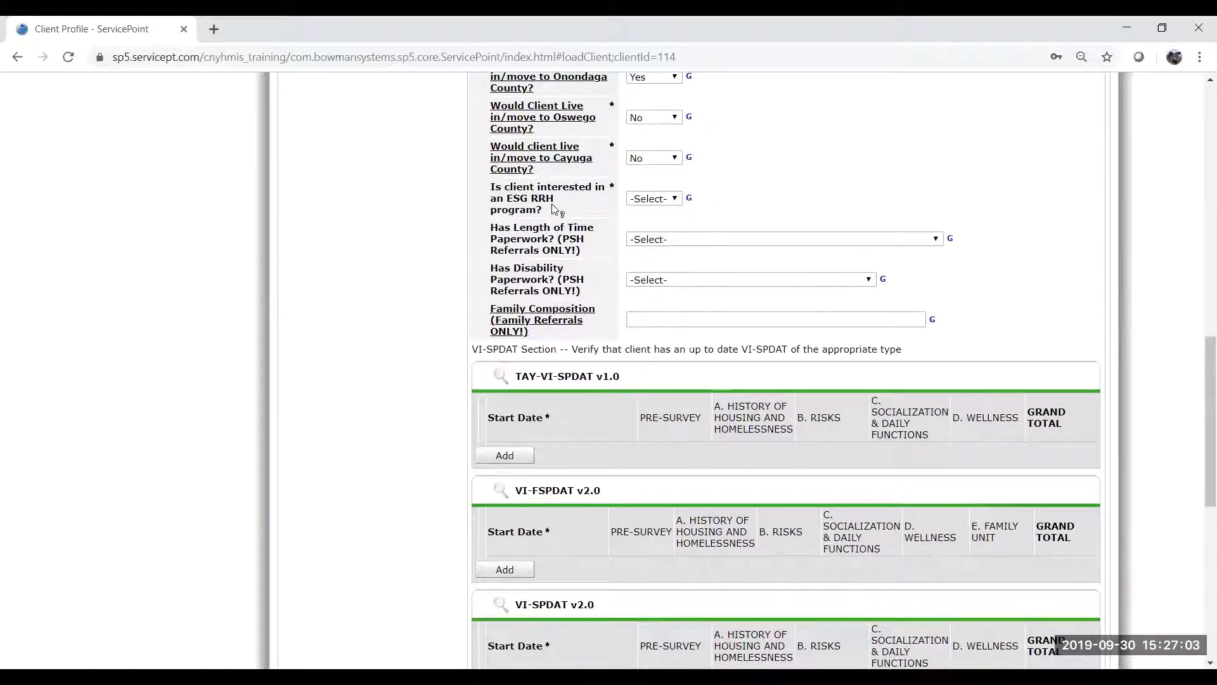
pyautogui.moveTo(637, 190); pyautogui.dragTo(704, 189)
pyautogui.click(704, 190)
# Answer 'Has Length of Time Paperwork?' with Incomplete Length of Time Homeless (Breaks) Documentation.
pyautogui.moveTo(574, 254)
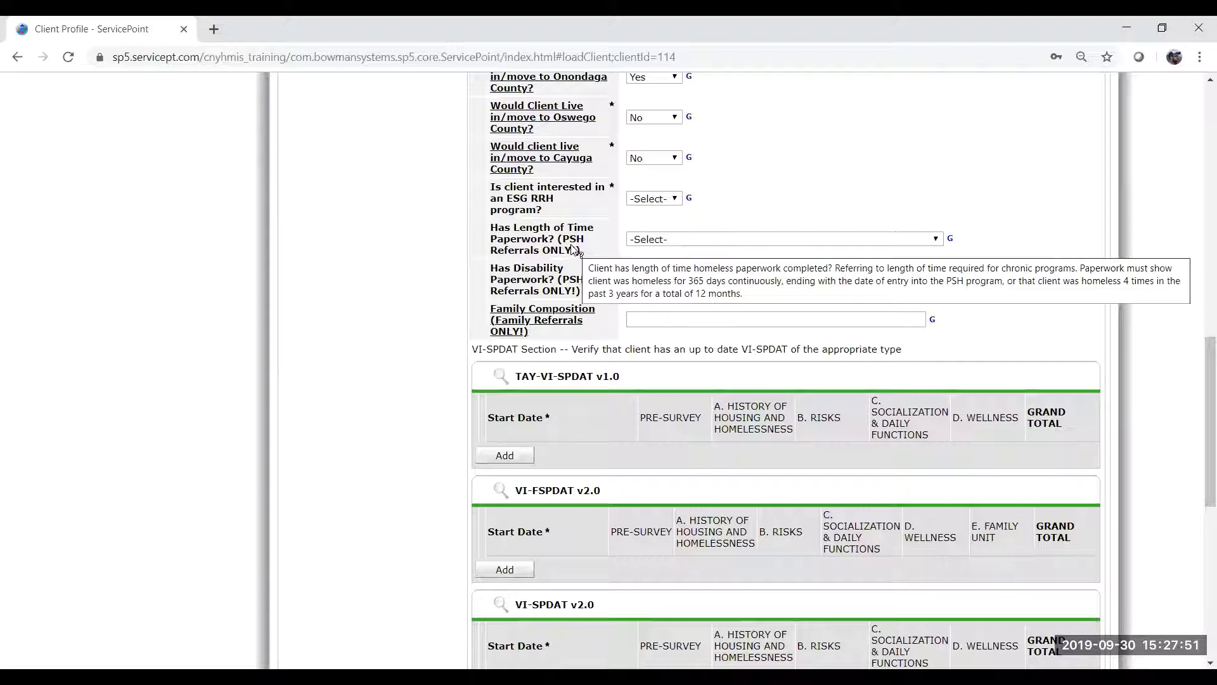
pyautogui.click(666, 239)
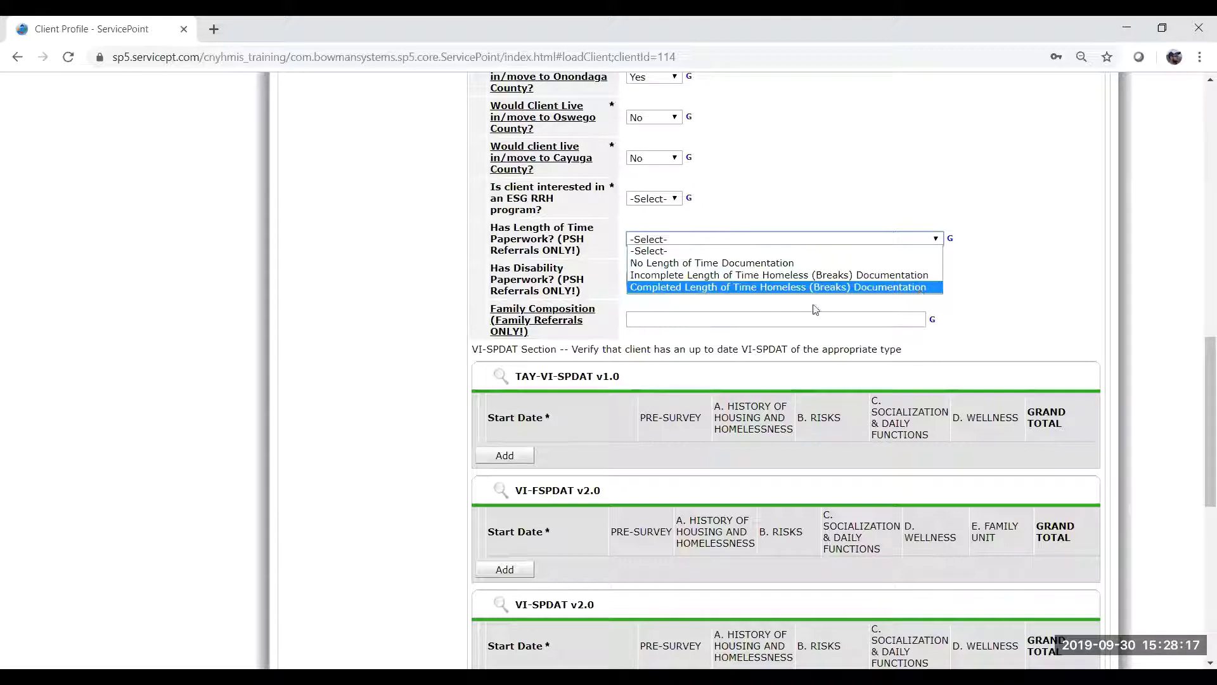
pyautogui.click(665, 278)
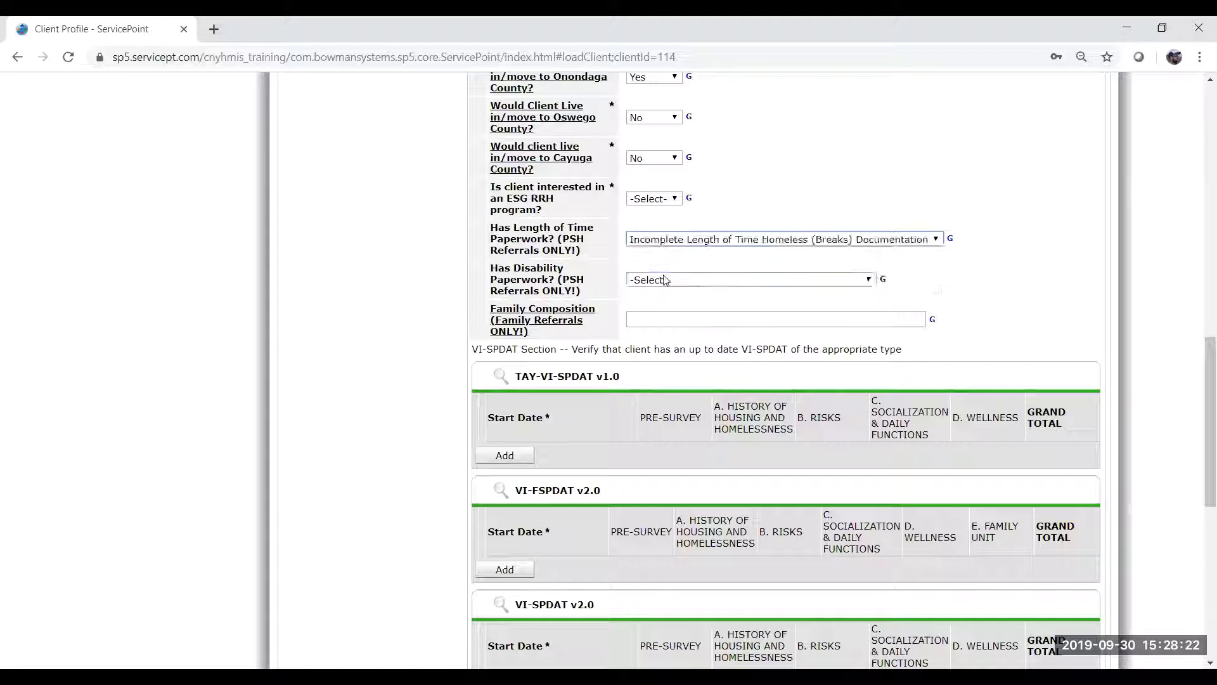
pyautogui.click(828, 258)
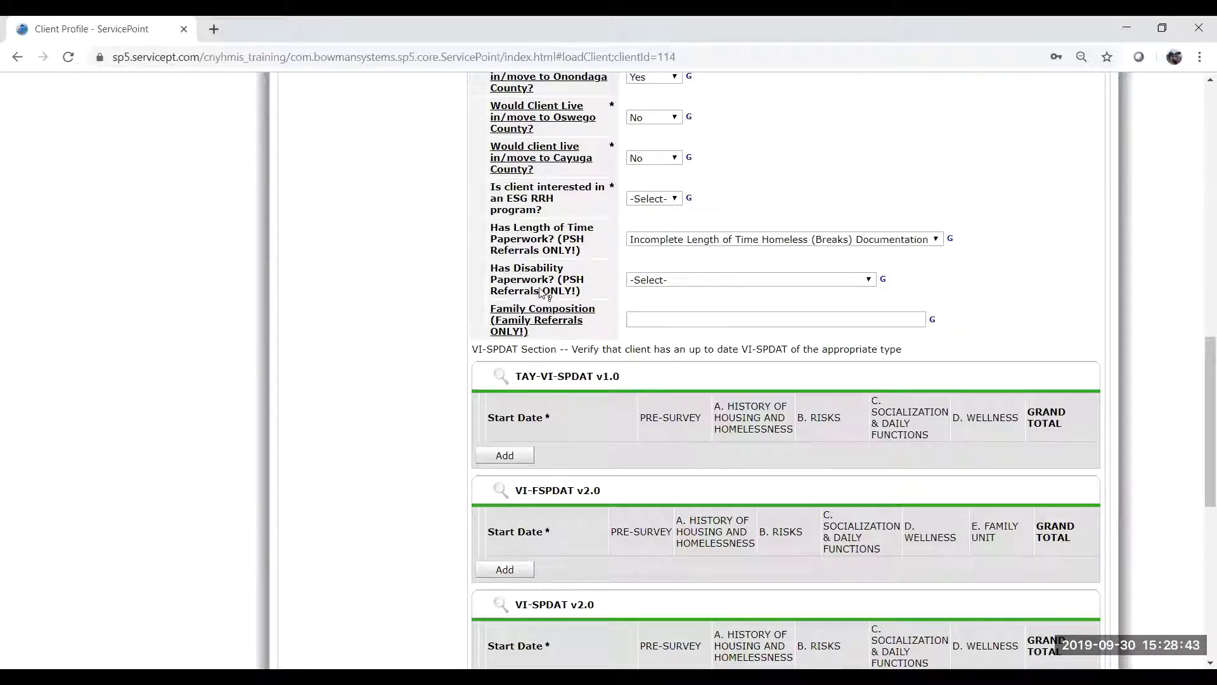
# Answer 'Has Disability Paperwork?' with Disability Documentation Requested/In Progress.
pyautogui.click(698, 280)
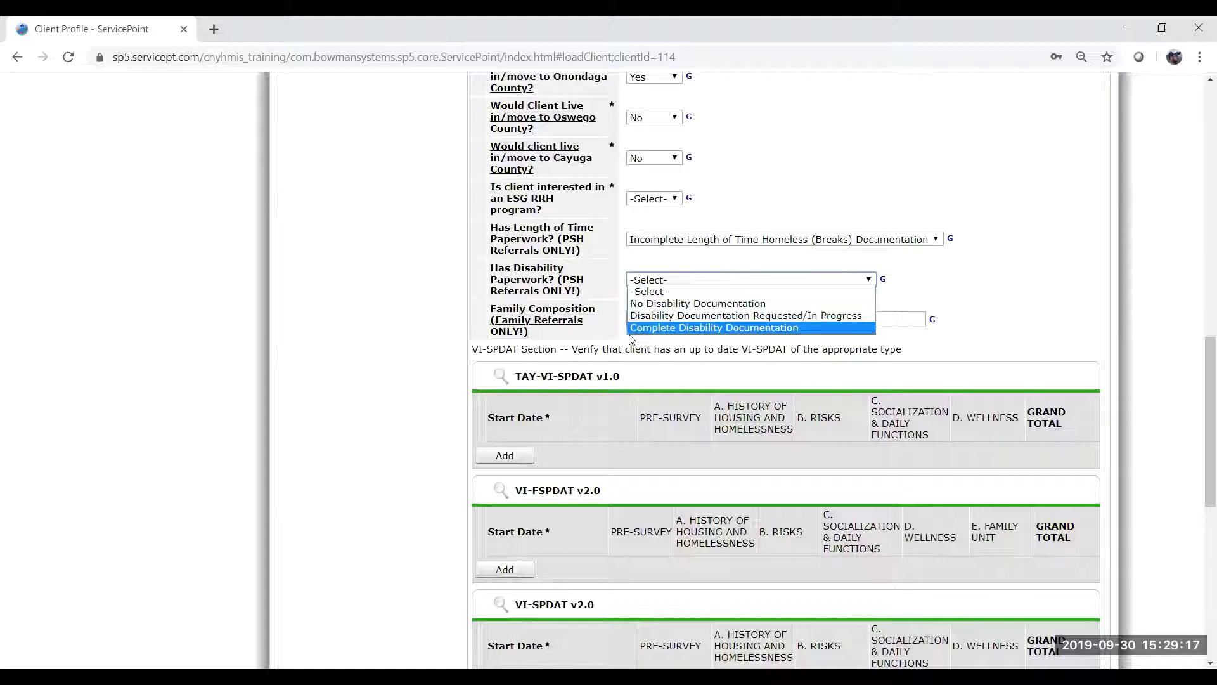
pyautogui.click(818, 316)
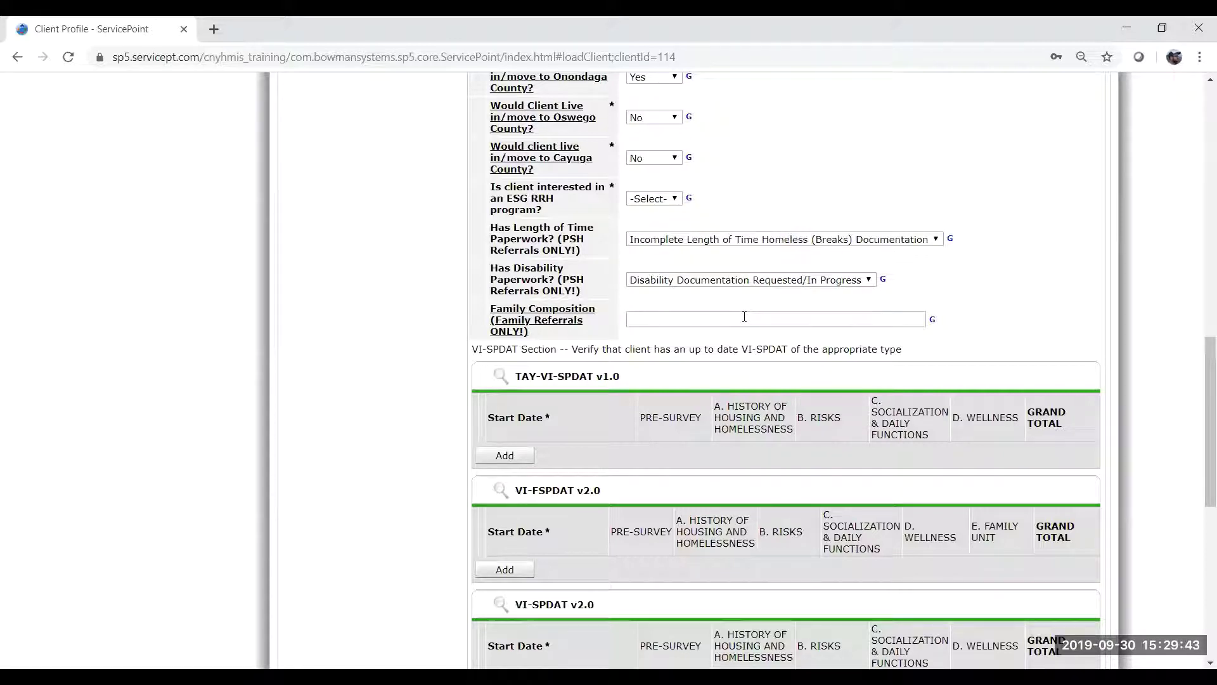
# Enter '36 F, 8 F, 2 M' as the Family Composition answer.
pyautogui.scroll(-1, 745, 317)
pyautogui.scroll(1, 745, 320)
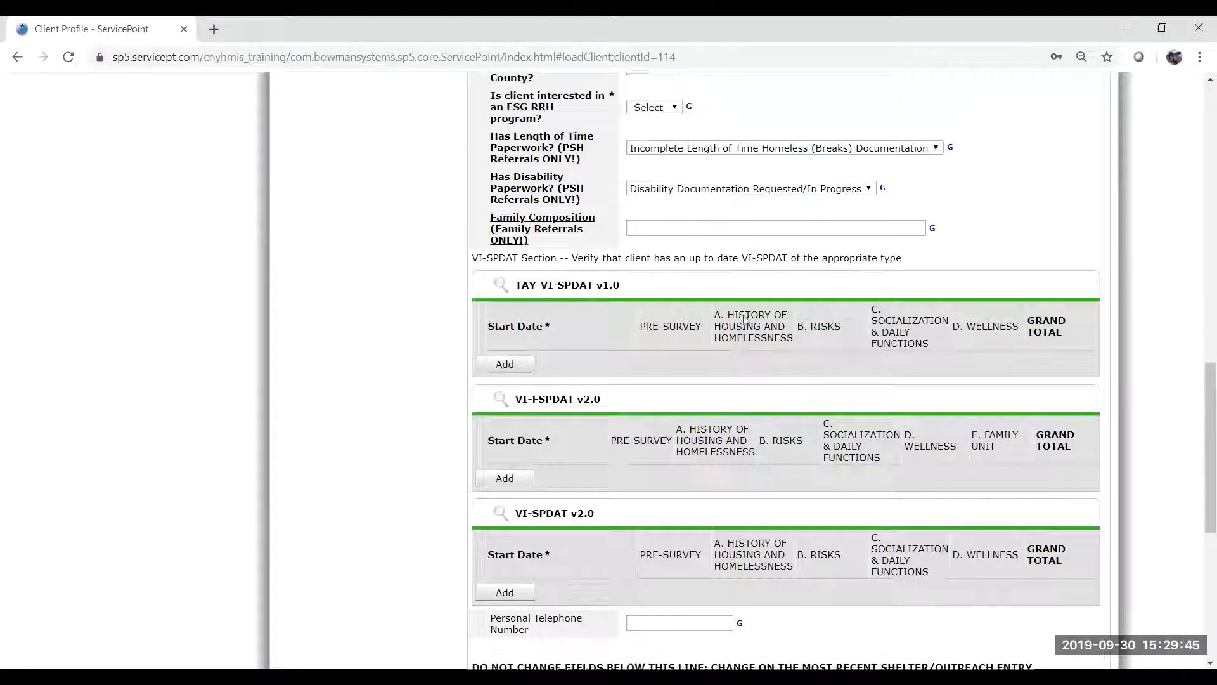
pyautogui.click(644, 258)
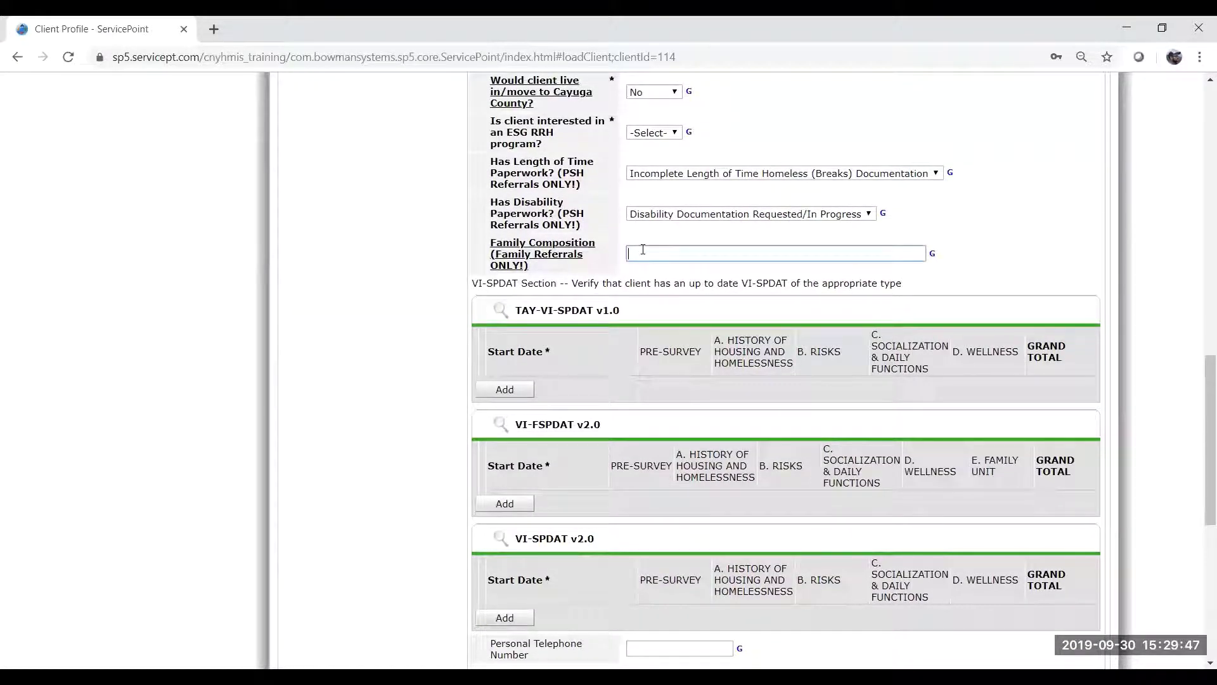
pyautogui.moveTo(524, 267)
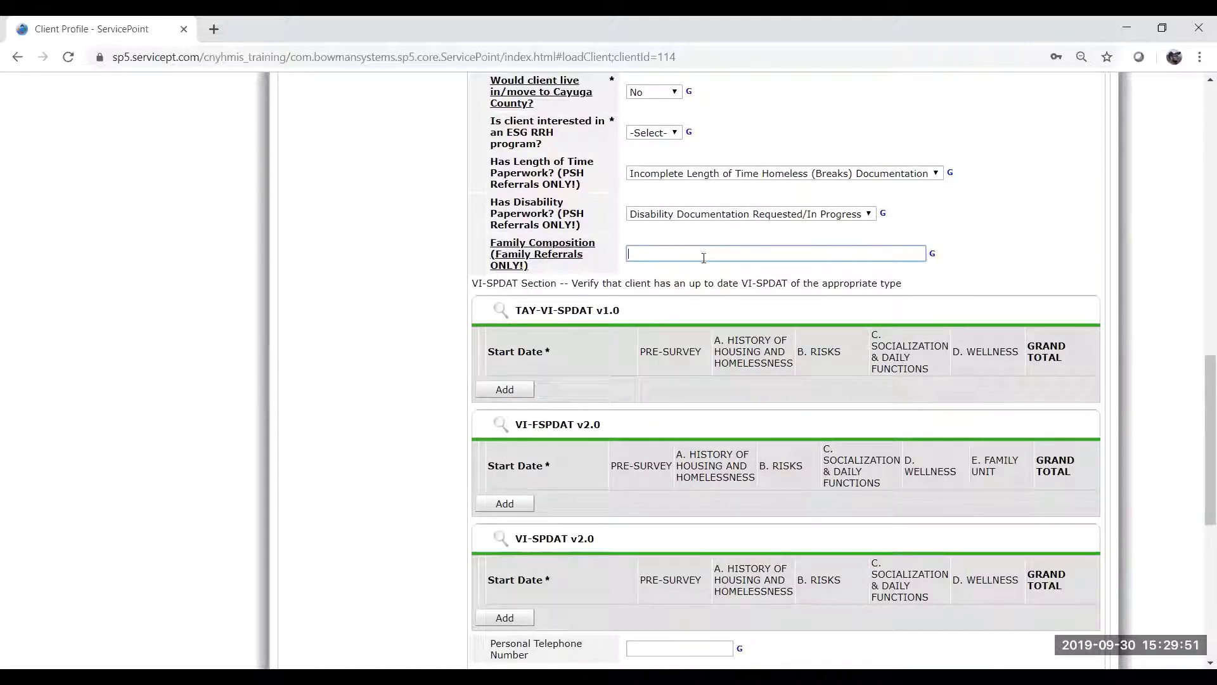
pyautogui.click(693, 234)
pyautogui.scroll(1, 694, 235)
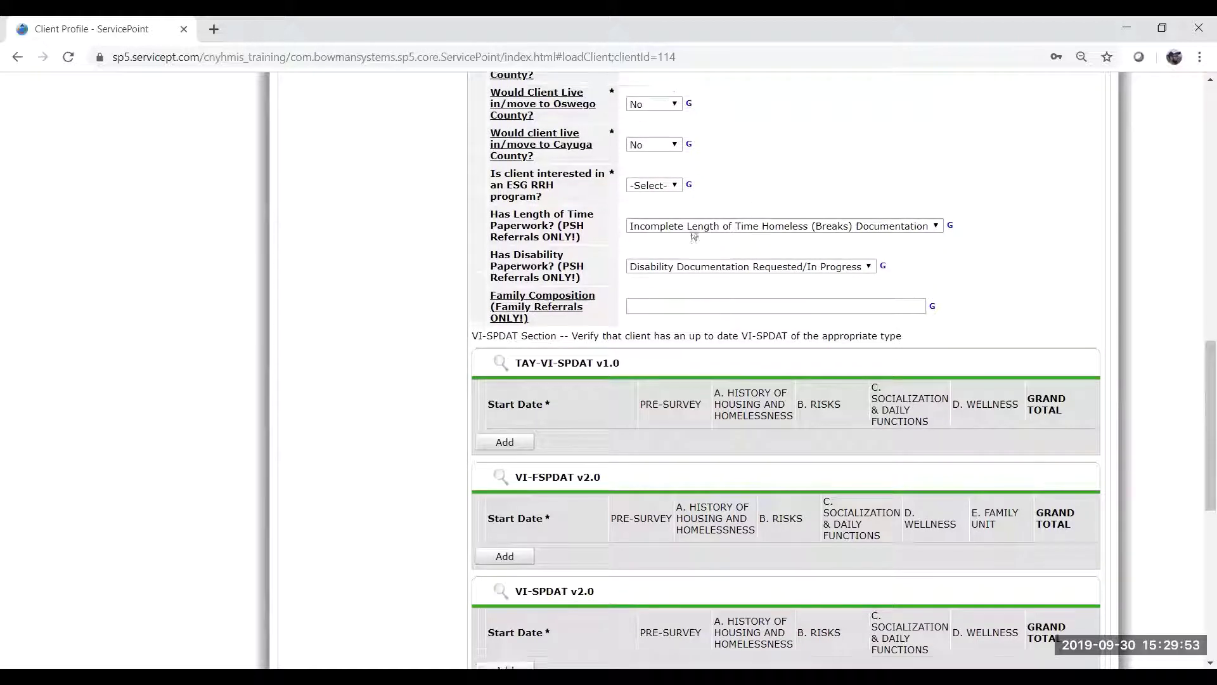
pyautogui.click(742, 307)
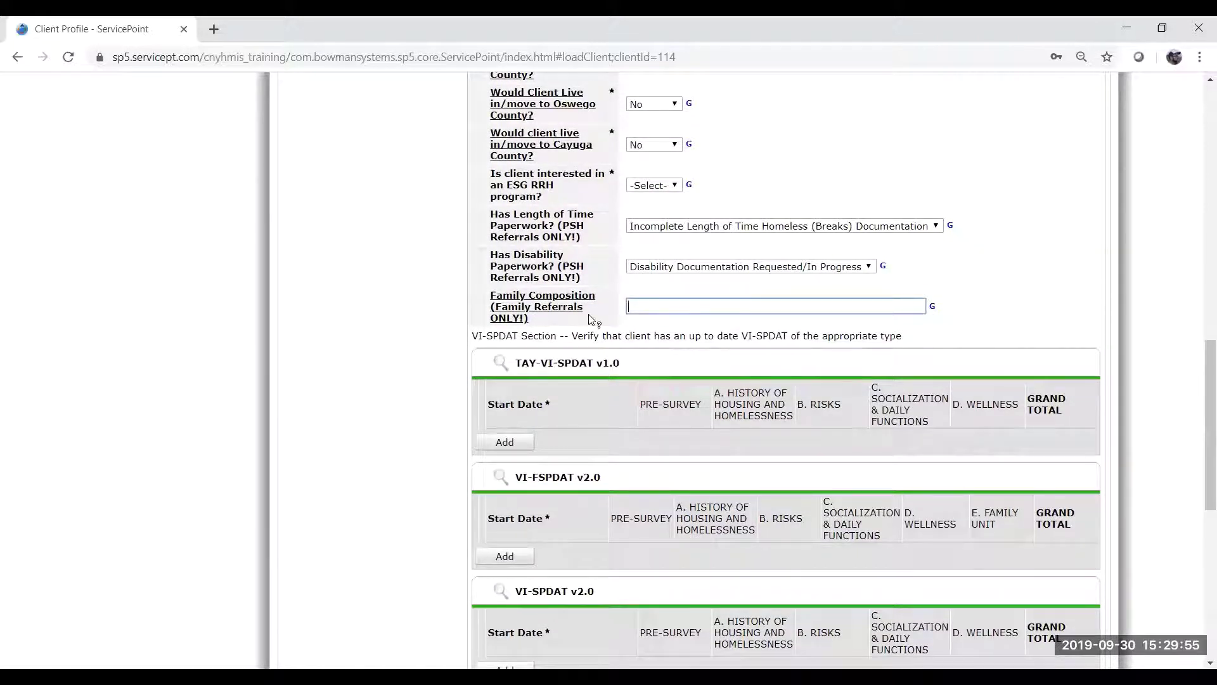
pyautogui.moveTo(562, 313)
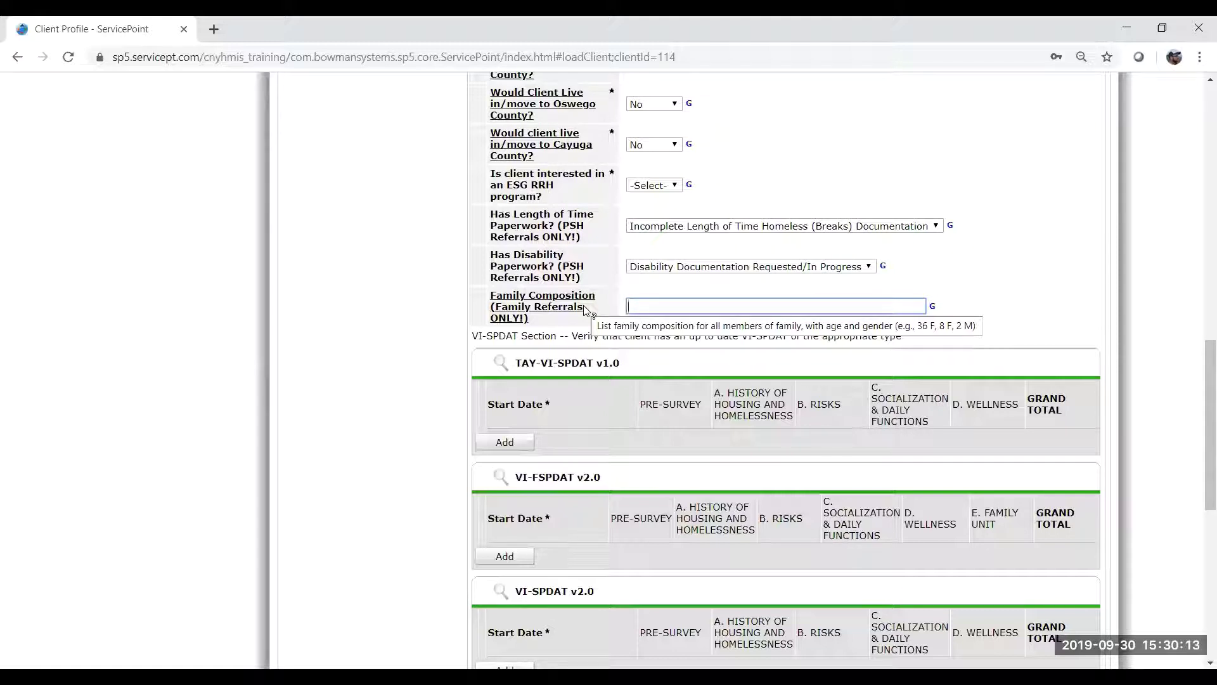
pyautogui.write('36 ')
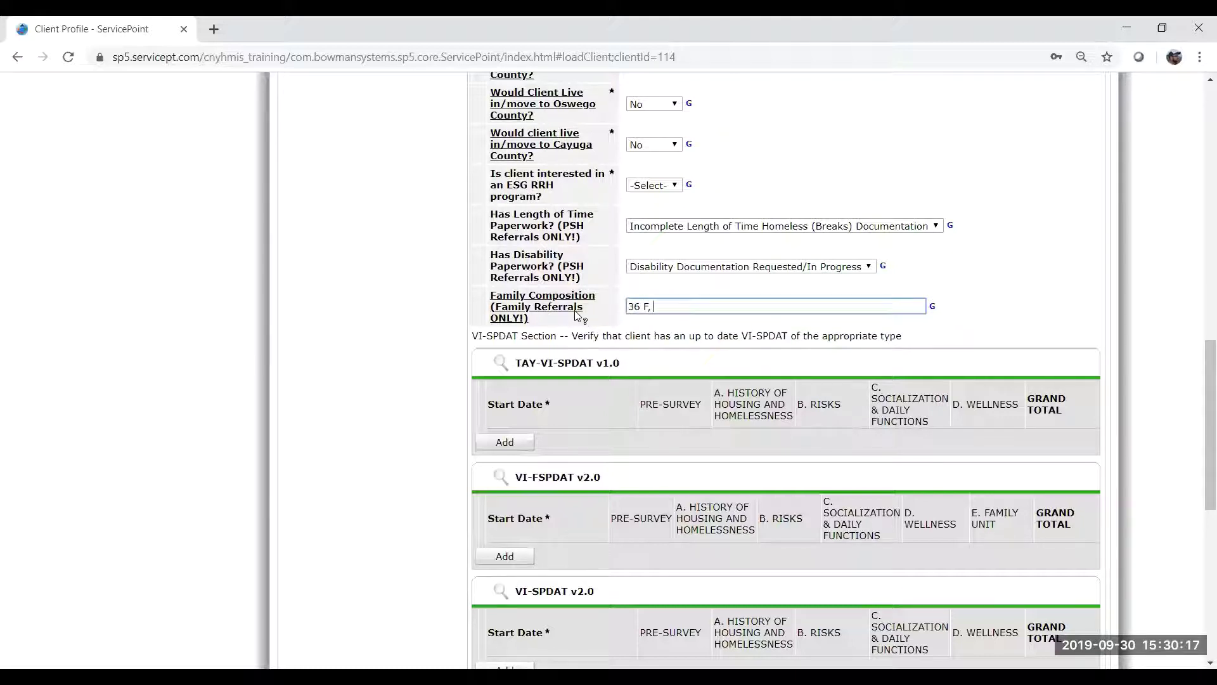
pyautogui.write('F, 8 F,')
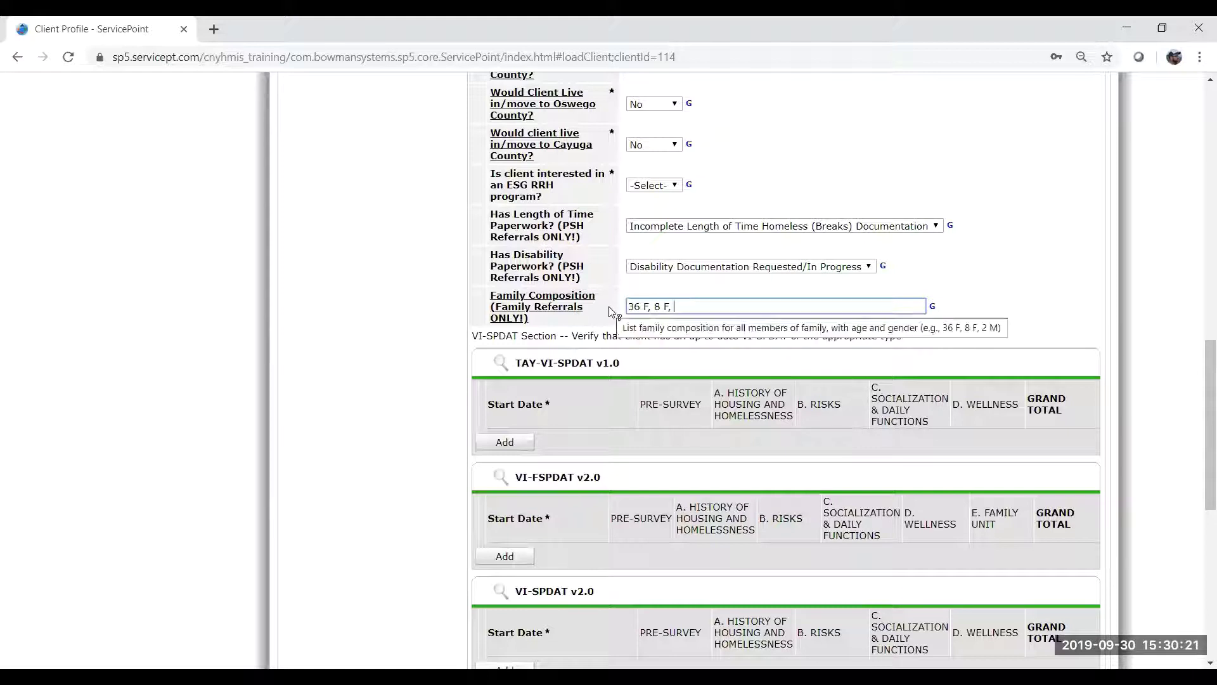
pyautogui.write(' 2 M')
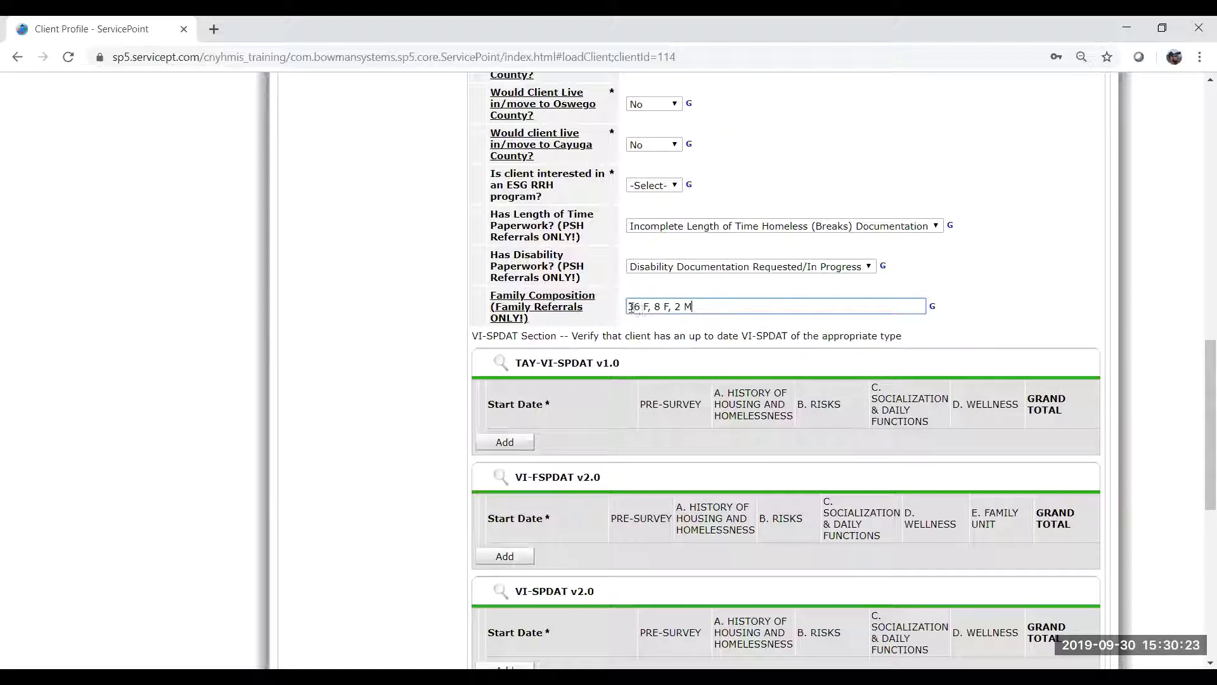
# Replace the Family Composition text with 'Two bedroom unit'.
pyautogui.moveTo(627, 307); pyautogui.dragTo(638, 302)
pyautogui.click(646, 306)
pyautogui.moveTo(639, 306); pyautogui.dragTo(641, 306)
pyautogui.moveTo(653, 307); pyautogui.dragTo(719, 307)
pyautogui.click(708, 307)
pyautogui.click(711, 327)
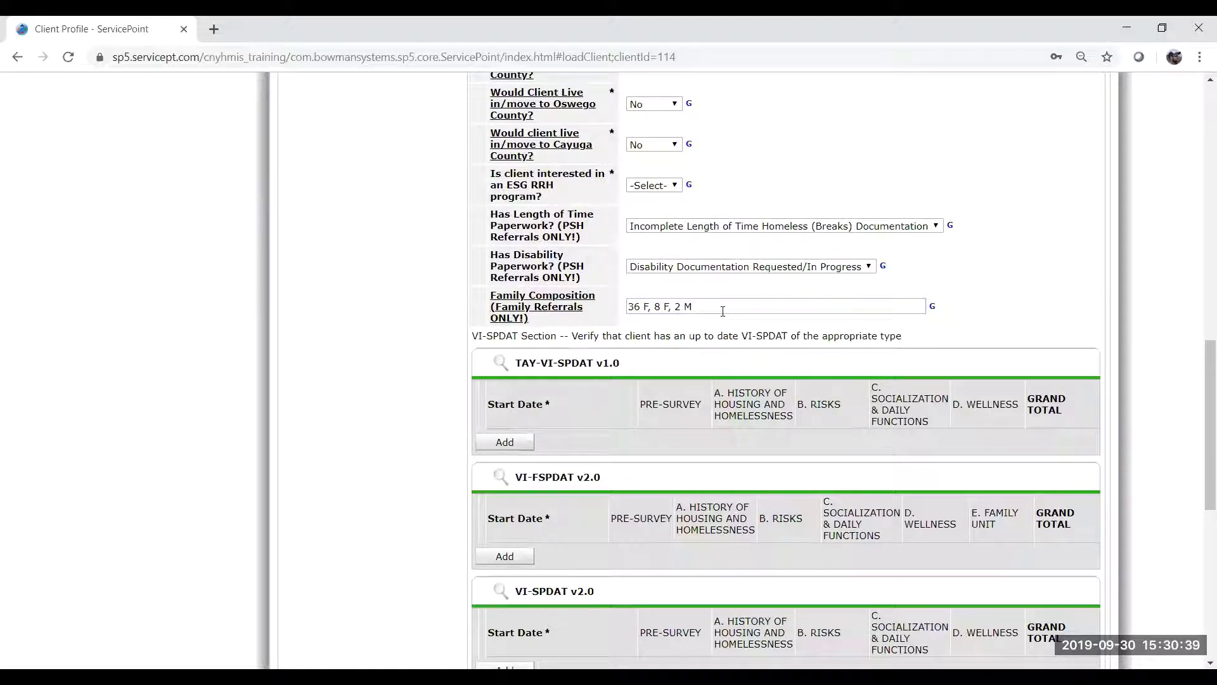
pyautogui.moveTo(702, 306); pyautogui.dragTo(618, 310)
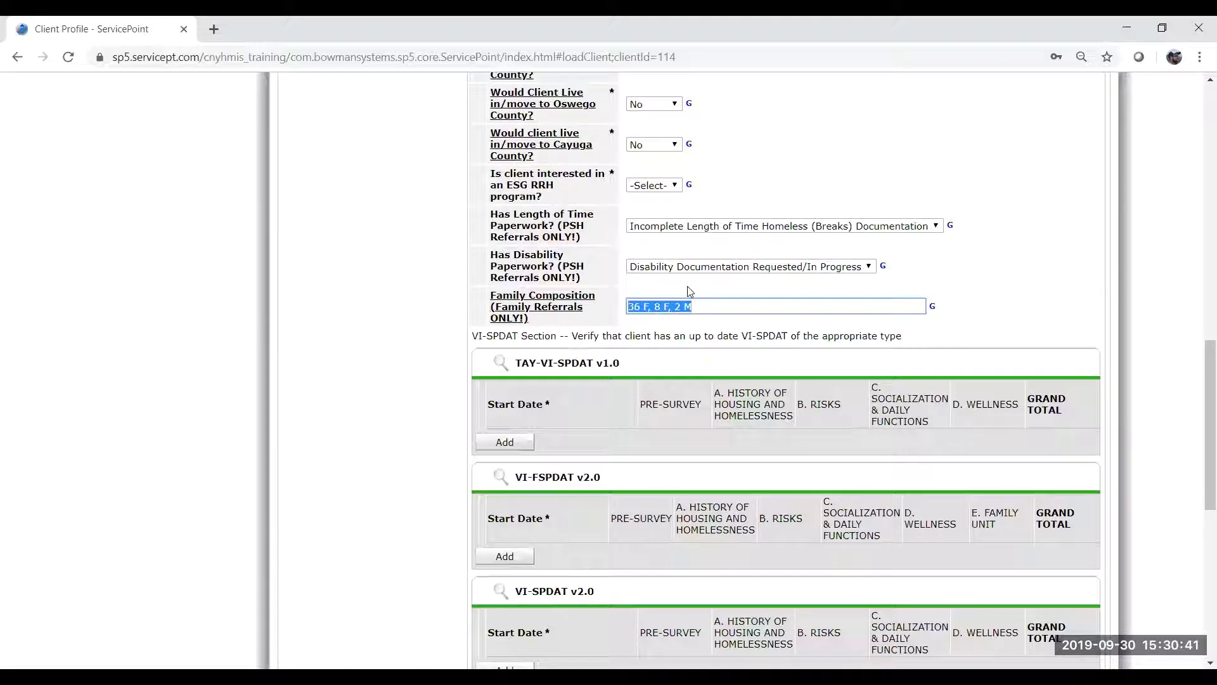
pyautogui.press('BackSpace')
pyautogui.write('Two bedroom unit')
pyautogui.click(733, 296)
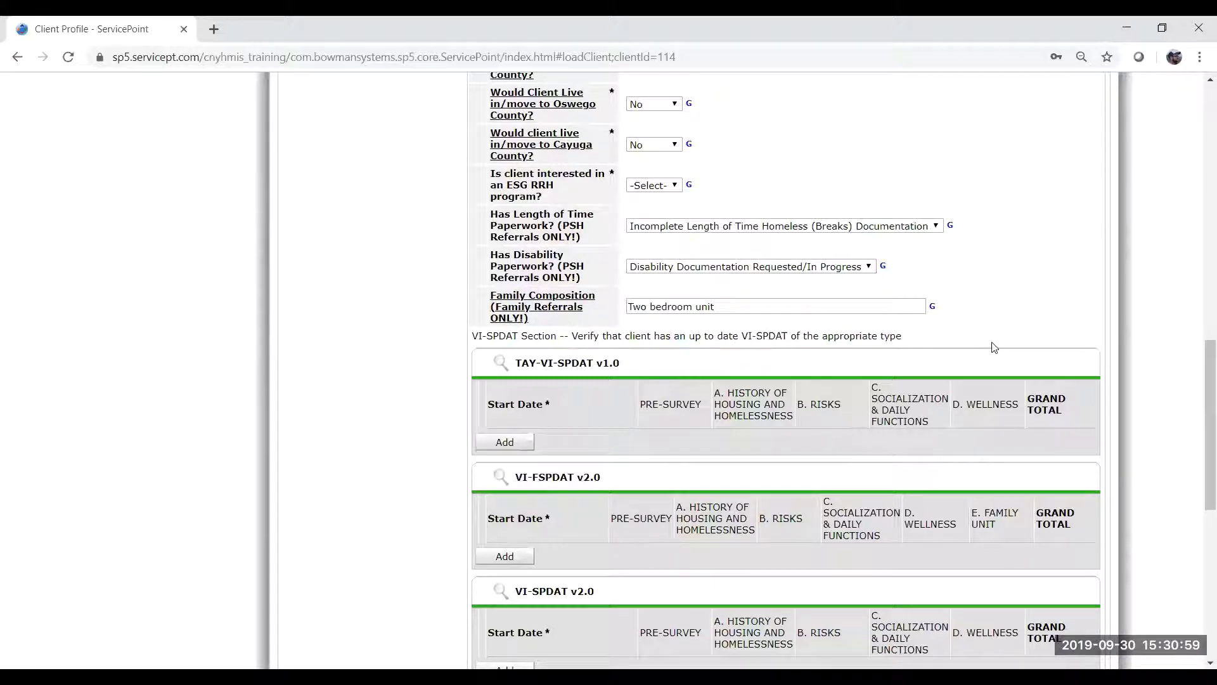
pyautogui.scroll(-3, 991, 344)
pyautogui.scroll(-6, 991, 342)
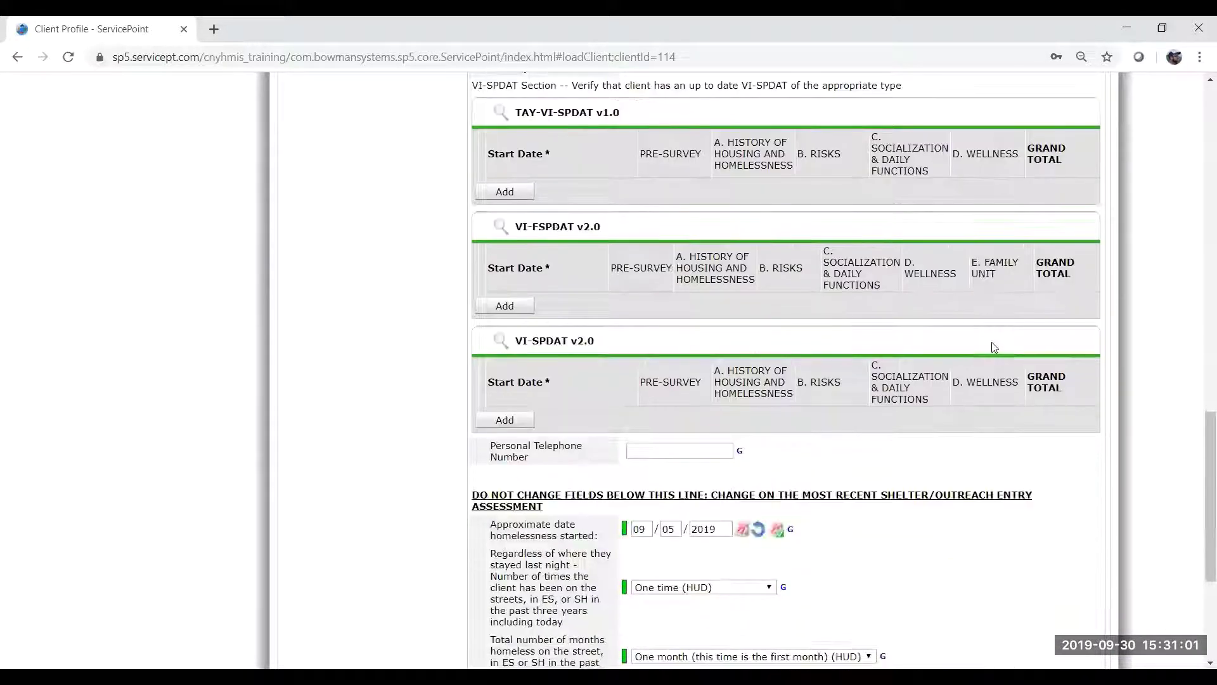
pyautogui.scroll(5, 992, 341)
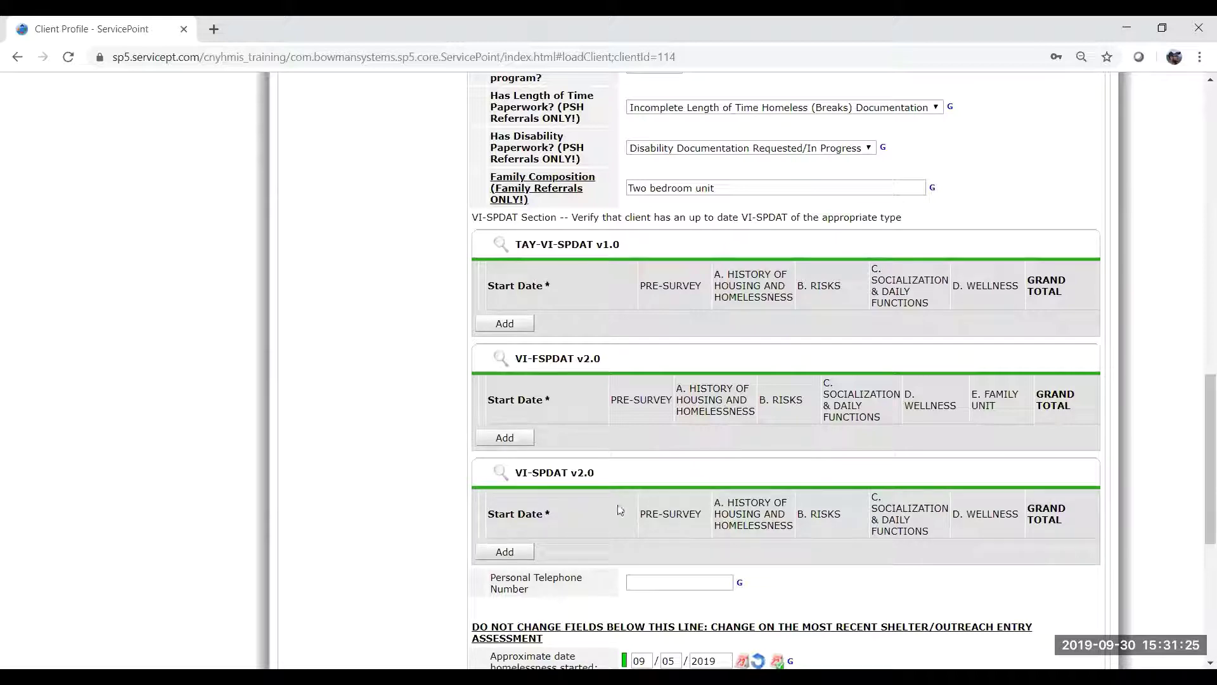
pyautogui.scroll(8, 620, 510)
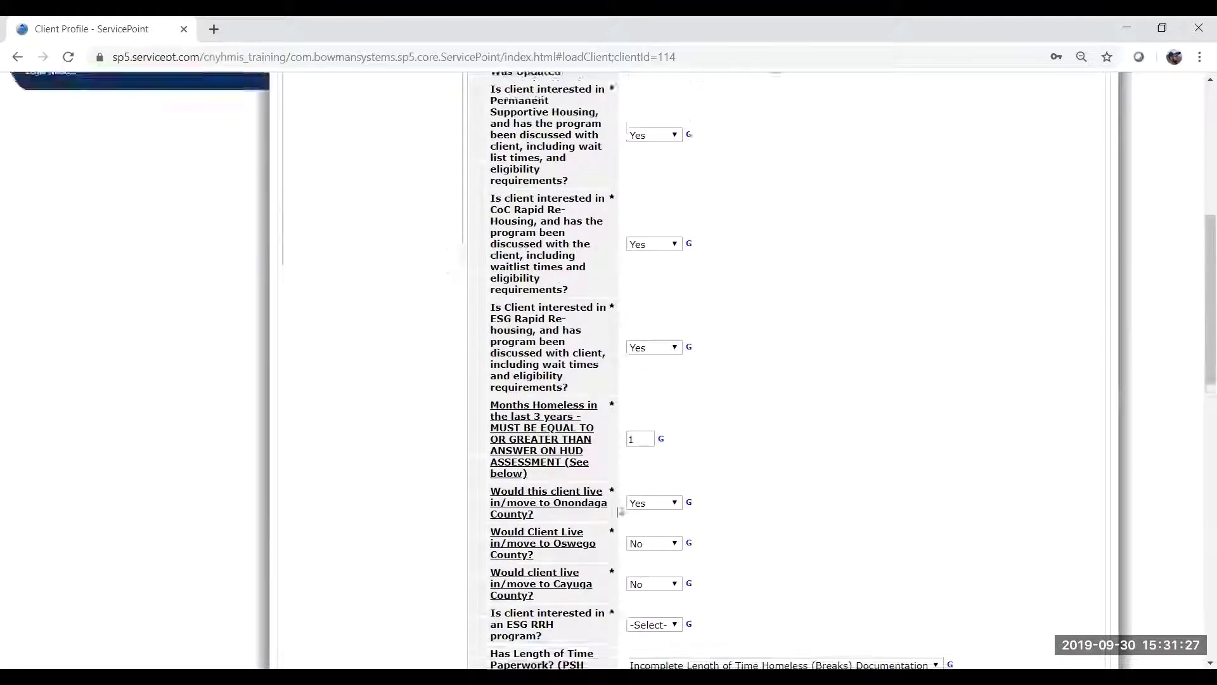
pyautogui.scroll(-10, 620, 510)
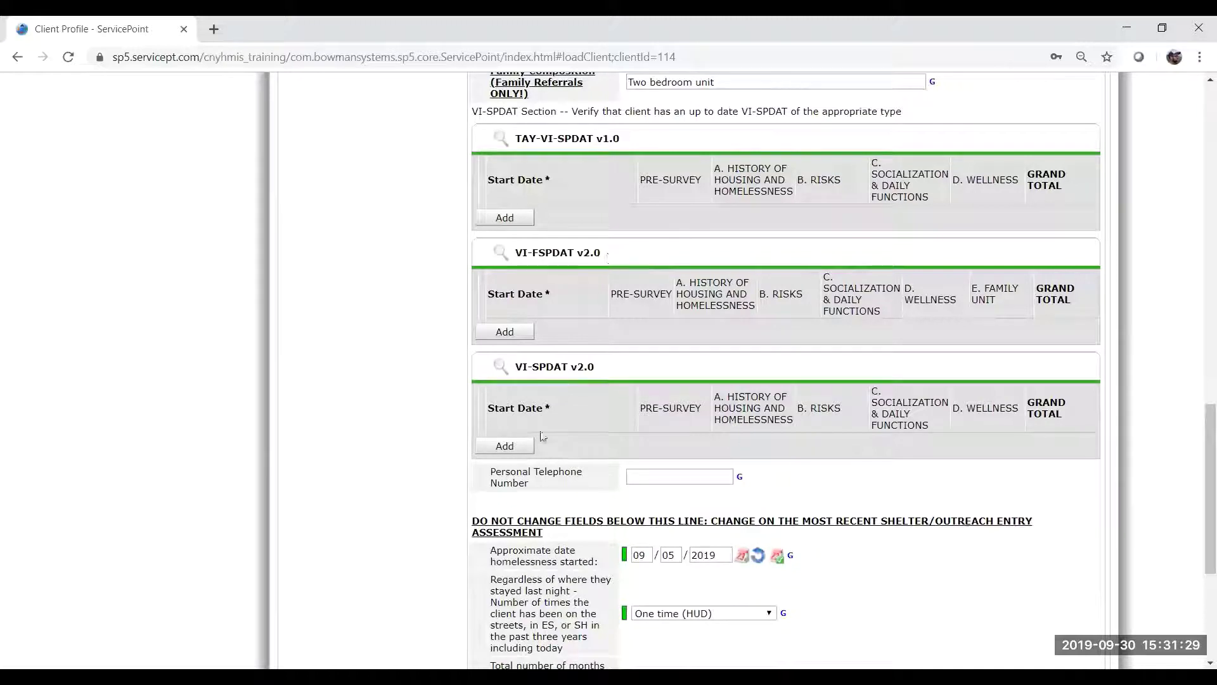
# Start a new VI-SPDAT v2.0, answering Shelters for question 1 and 0 through question 4d.
pyautogui.click(506, 447)
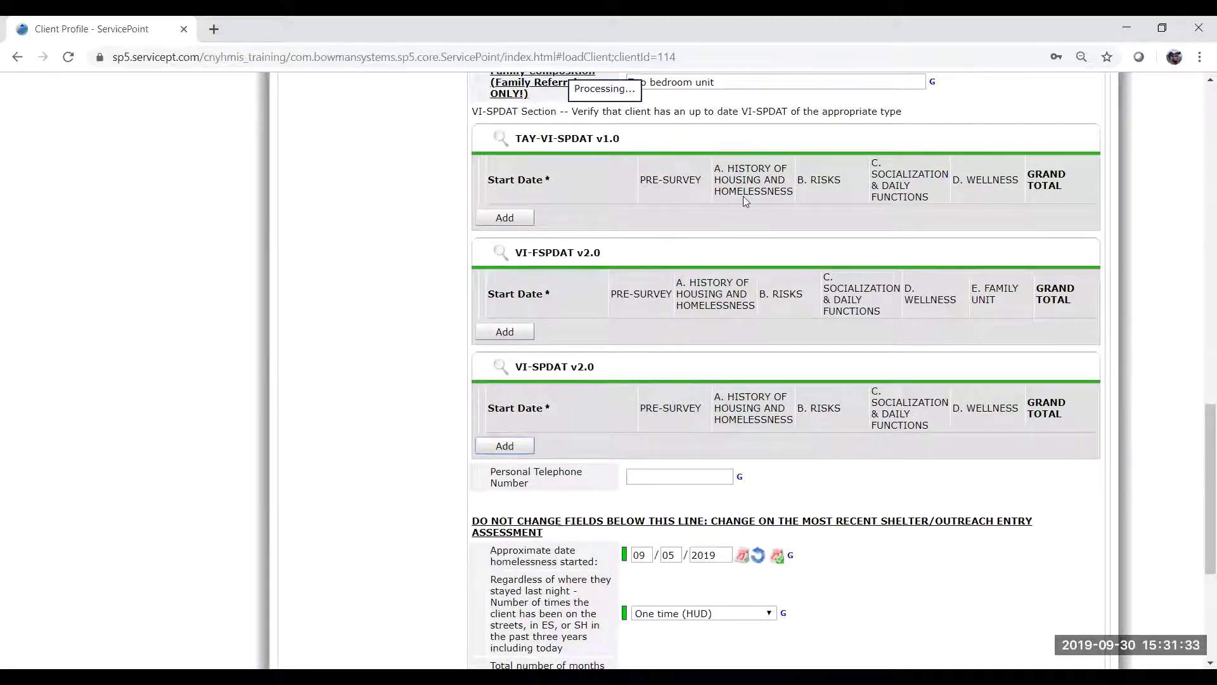
pyautogui.click(532, 219)
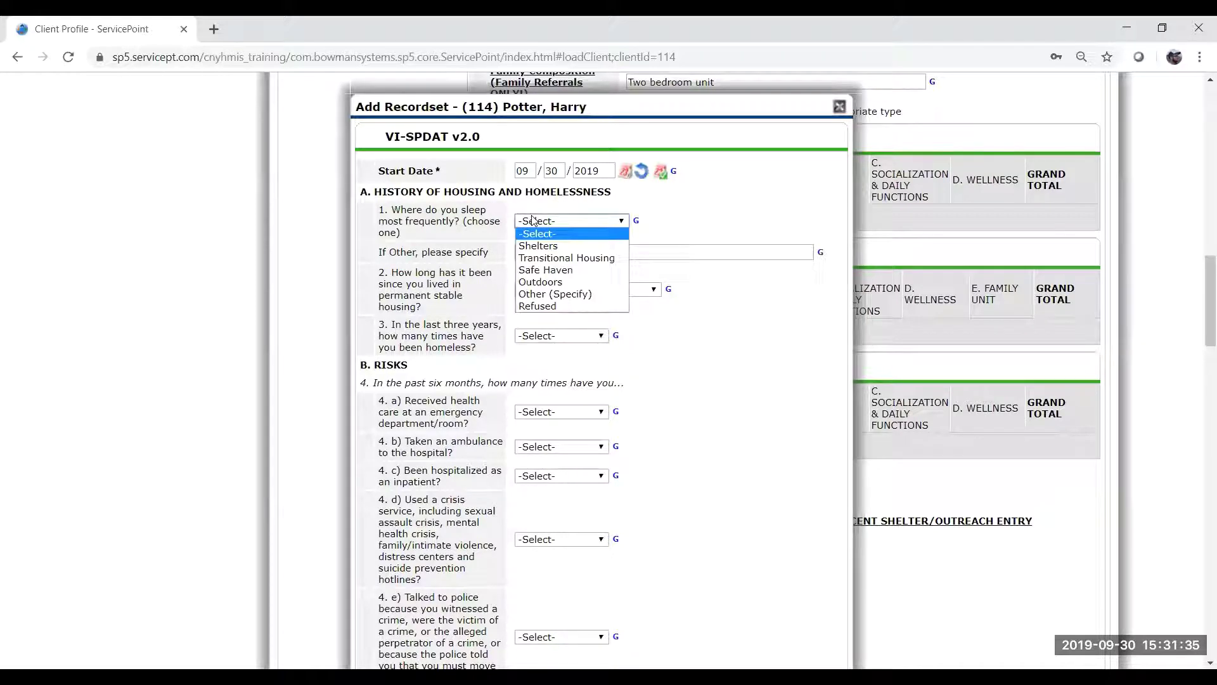
pyautogui.press('Down')
pyautogui.press('Return')
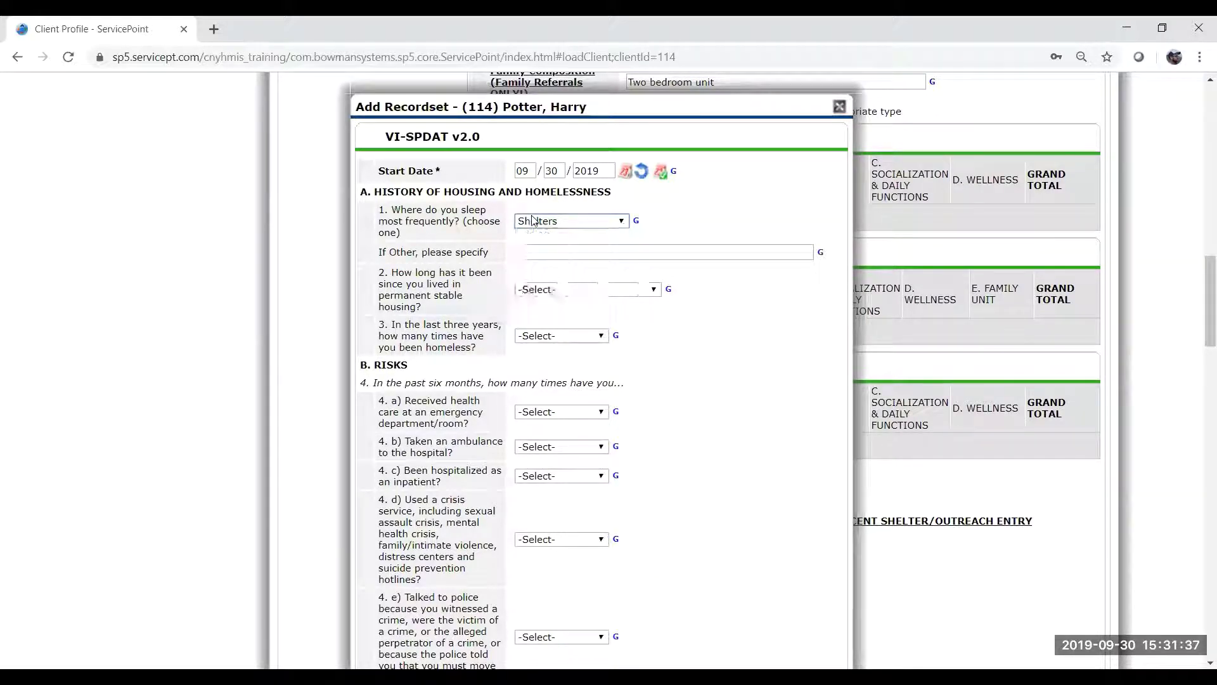
pyautogui.press('Tab')
pyautogui.press('Tab')
pyautogui.press('Down')
pyautogui.press('Tab')
pyautogui.press('Tab')
pyautogui.press('Down')
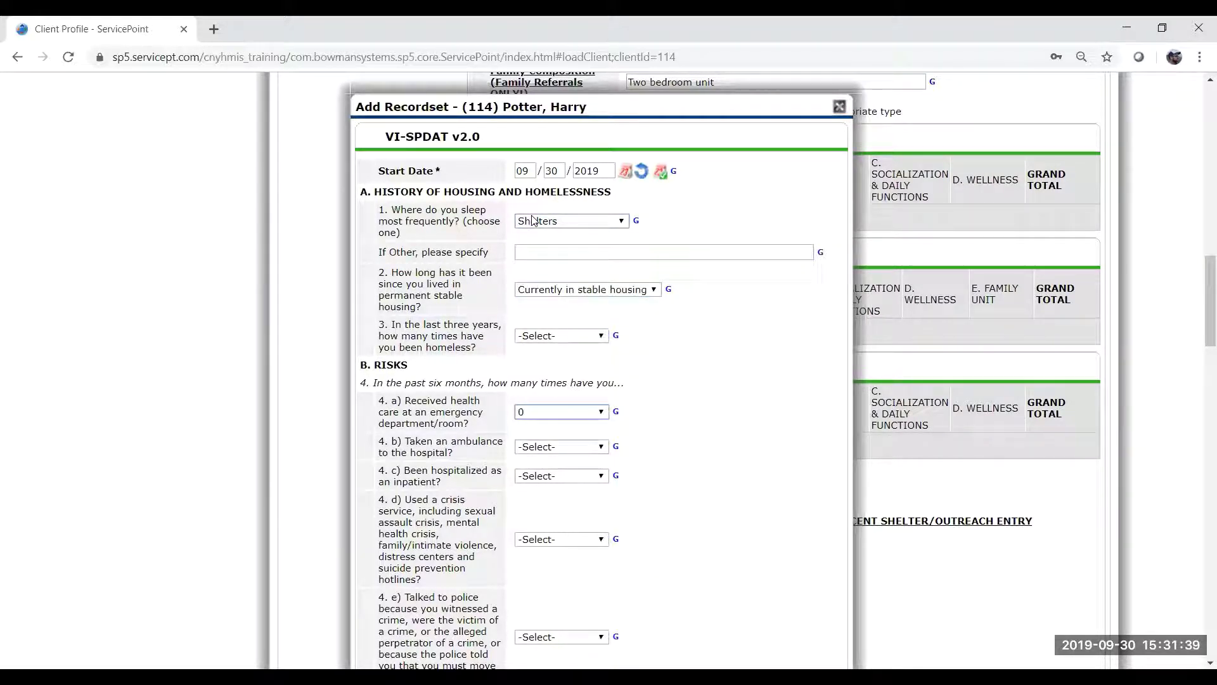
pyautogui.hotkey('shift', 'Tab')
pyautogui.press('Down')
pyautogui.press('Tab')
pyautogui.press('Tab')
pyautogui.press('Down')
pyautogui.press('Tab')
pyautogui.press('Down')
pyautogui.press('Tab')
pyautogui.press('Down')
# Answer the remaining VI-SPDAT questions, mostly Yes, through question 23a.
pyautogui.press('Tab')
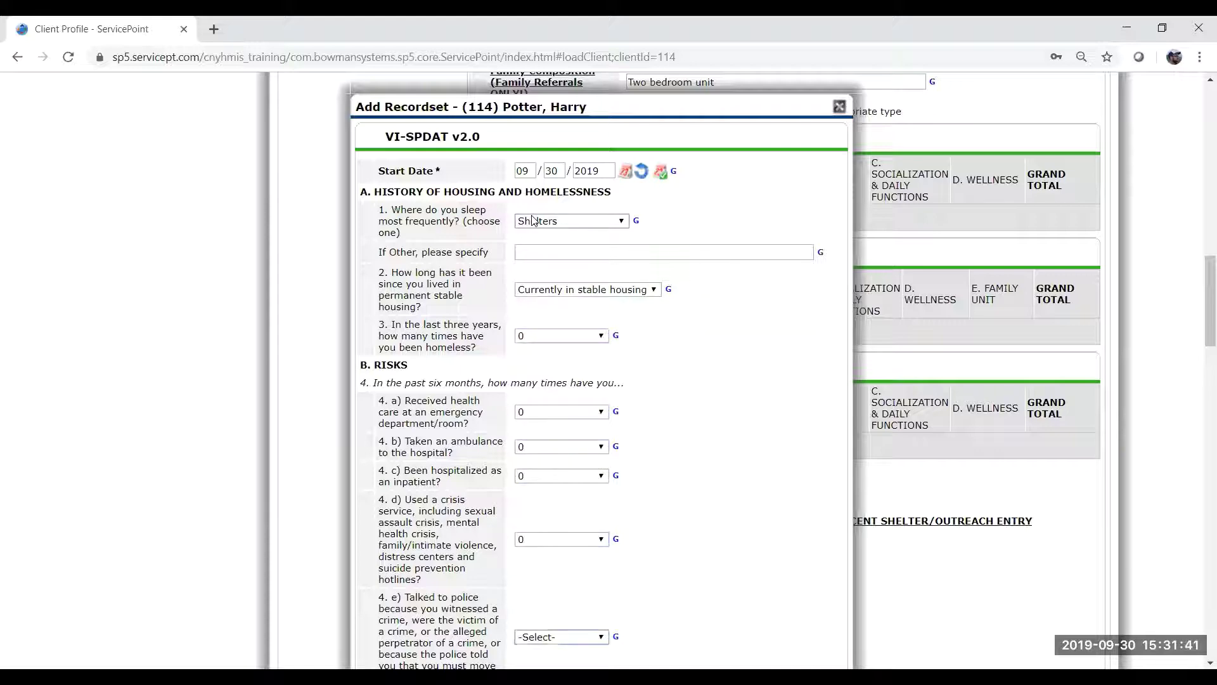
pyautogui.press('Down')
pyautogui.press('Tab')
pyautogui.press('Down')
pyautogui.press('Tab')
pyautogui.press('Down')
pyautogui.press('Tab')
pyautogui.press('Down')
pyautogui.press('Tab')
pyautogui.press('Down')
pyautogui.press('Tab')
pyautogui.press('Down')
pyautogui.press('Tab')
pyautogui.press('Down')
pyautogui.press('Tab')
pyautogui.press('Down')
pyautogui.press('Tab')
pyautogui.press('Down')
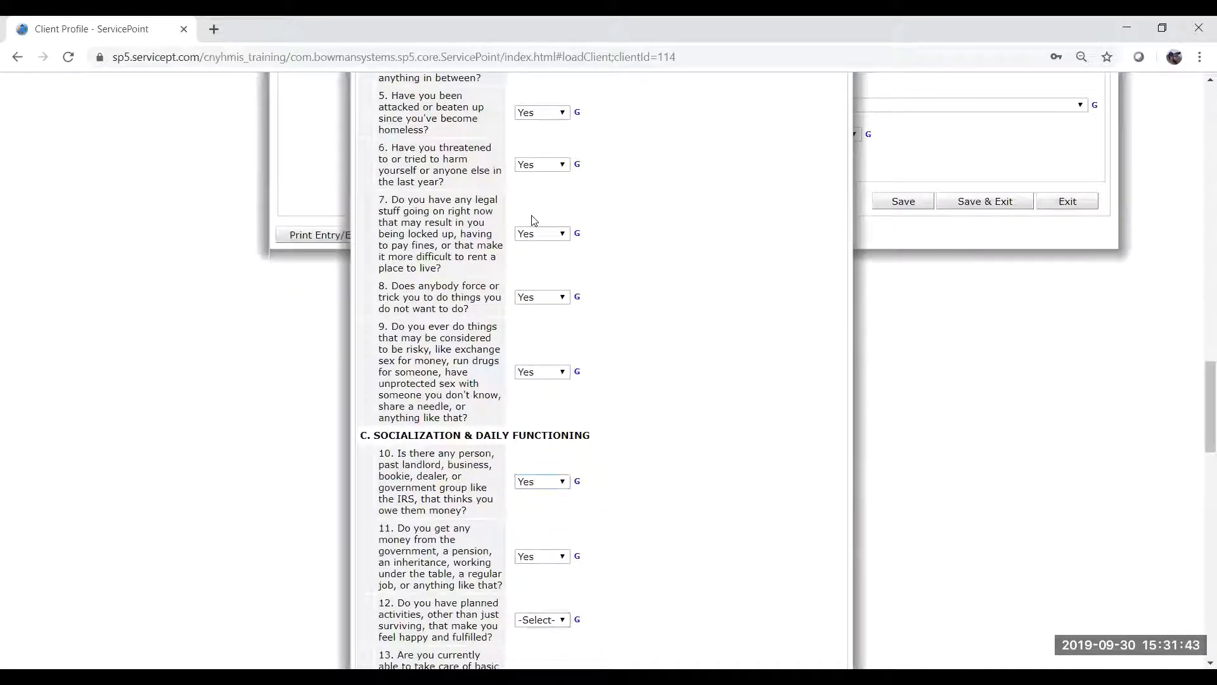
pyautogui.press('Tab')
pyautogui.press('Down')
pyautogui.press('Tab')
pyautogui.press('Down')
pyautogui.press('Tab')
pyautogui.press('Down')
pyautogui.press('Tab')
pyautogui.press('Down')
pyautogui.press('Tab')
pyautogui.press('Down')
pyautogui.press('Tab')
pyautogui.press('Down')
pyautogui.press('Tab')
pyautogui.press('Down')
pyautogui.press('Tab')
pyautogui.press('Down')
pyautogui.press('Tab')
pyautogui.press('Down')
pyautogui.press('Tab')
pyautogui.press('Down')
pyautogui.press('Tab')
pyautogui.press('Down')
pyautogui.press('Tab')
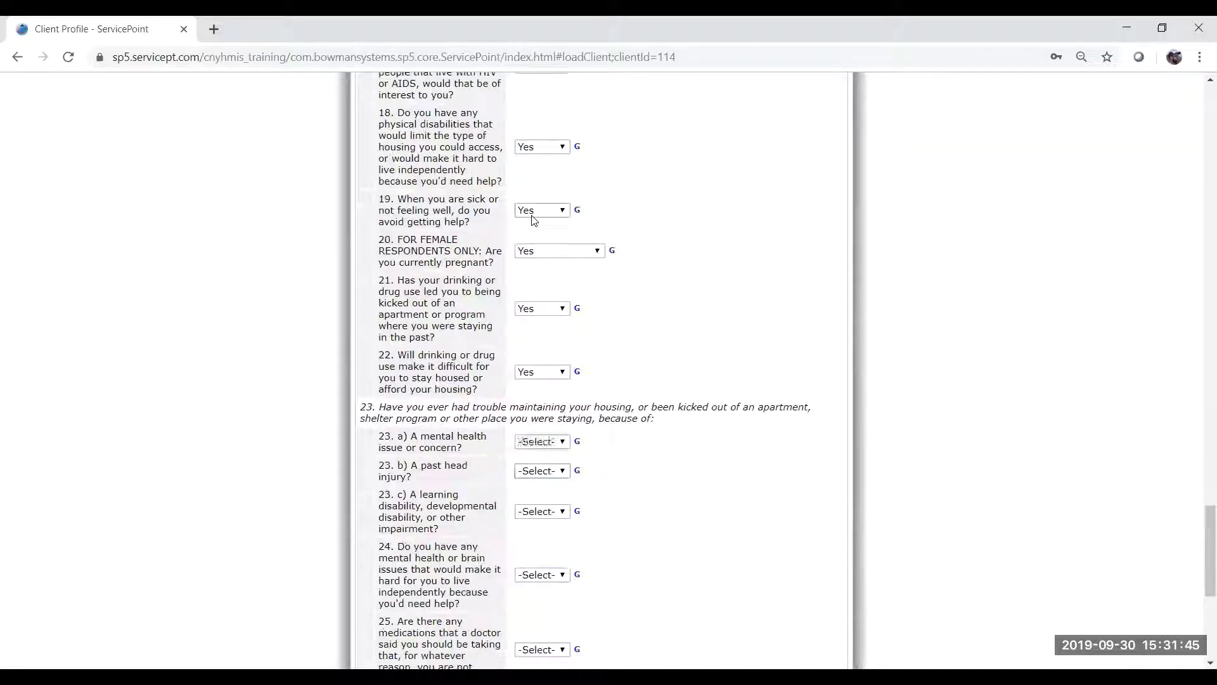
pyautogui.press('Down')
pyautogui.press('Tab')
pyautogui.press('Down')
pyautogui.press('Tab')
pyautogui.press('Down')
pyautogui.press('Tab')
pyautogui.press('Down')
pyautogui.press('Tab')
pyautogui.press('Down')
pyautogui.press('Tab')
pyautogui.press('Down')
pyautogui.press('Down')
pyautogui.press('Tab')
pyautogui.press('Down')
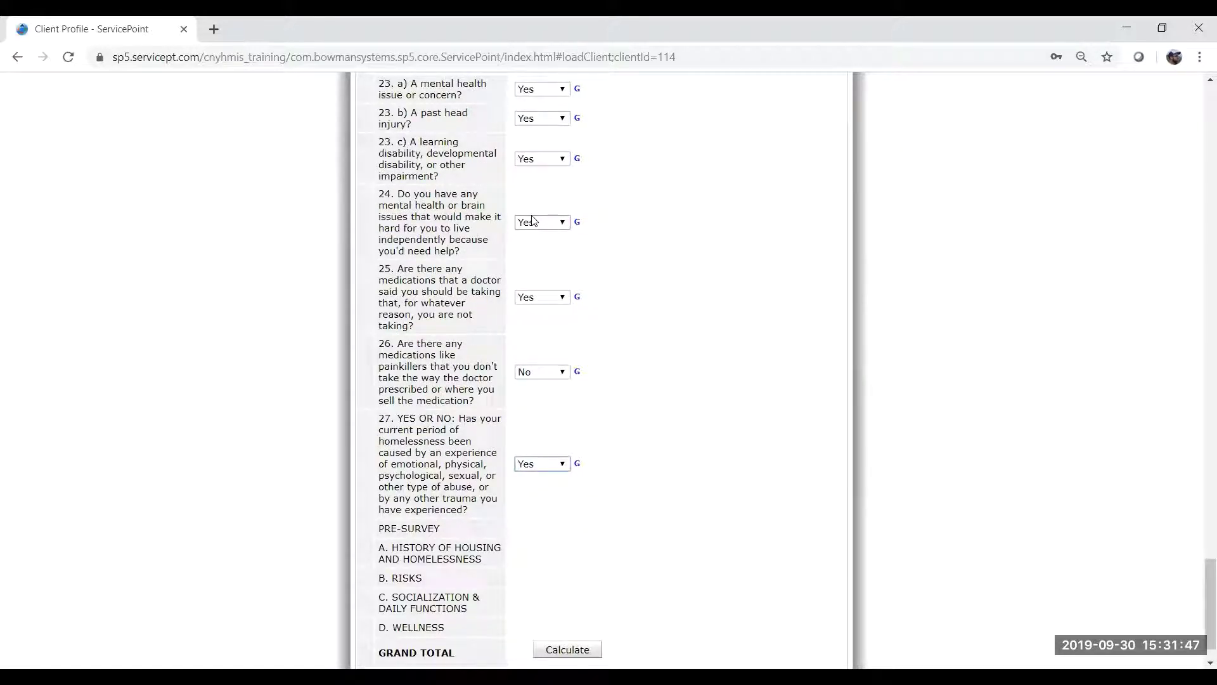
pyautogui.click(649, 282)
# Calculate the VI-SPDAT scores, giving a grand total of 11.
pyautogui.scroll(8, 650, 284)
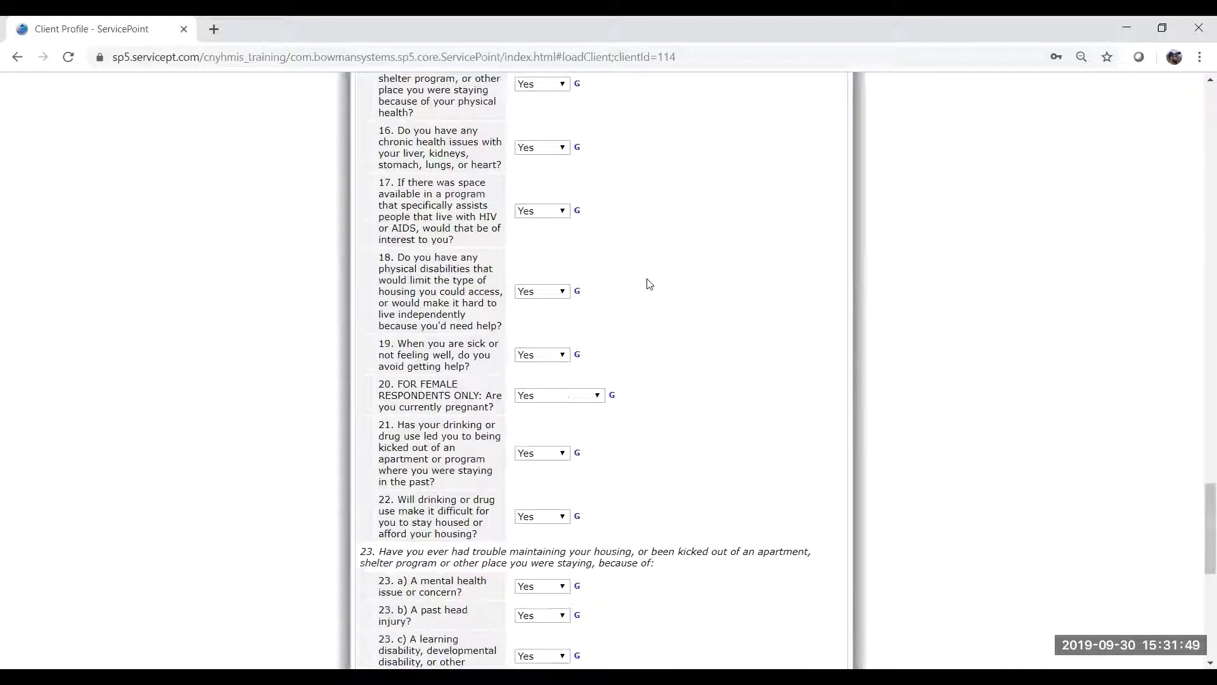
pyautogui.scroll(15, 648, 283)
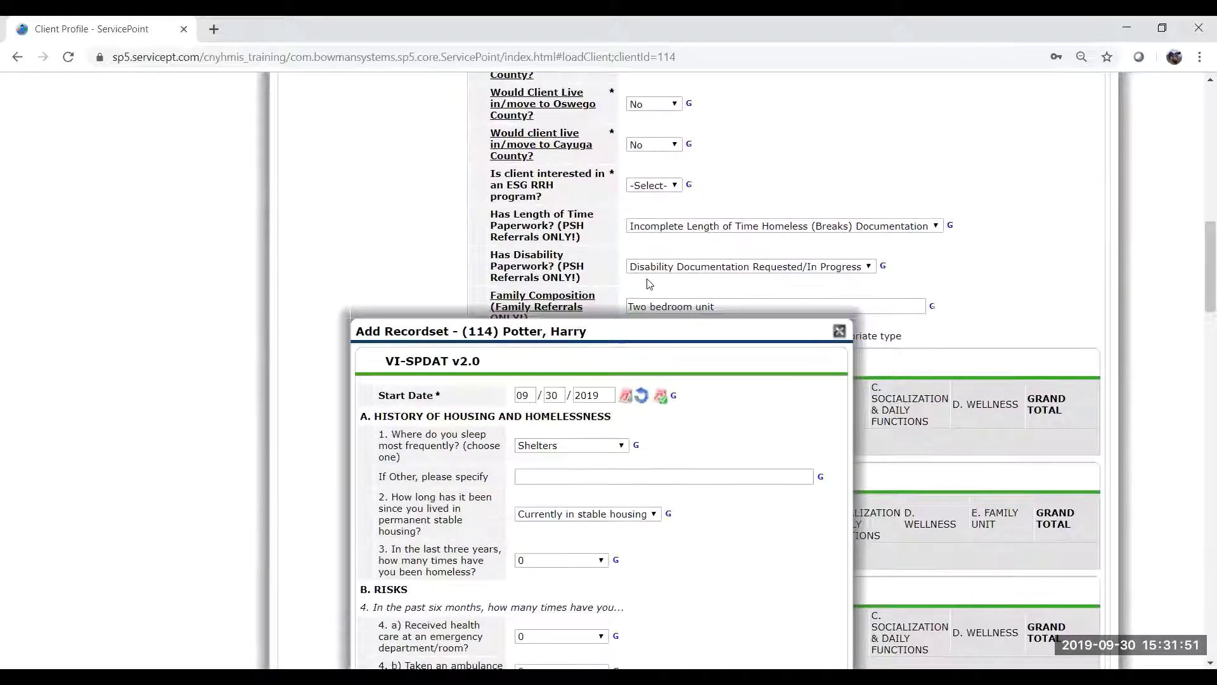
pyautogui.scroll(-4, 648, 283)
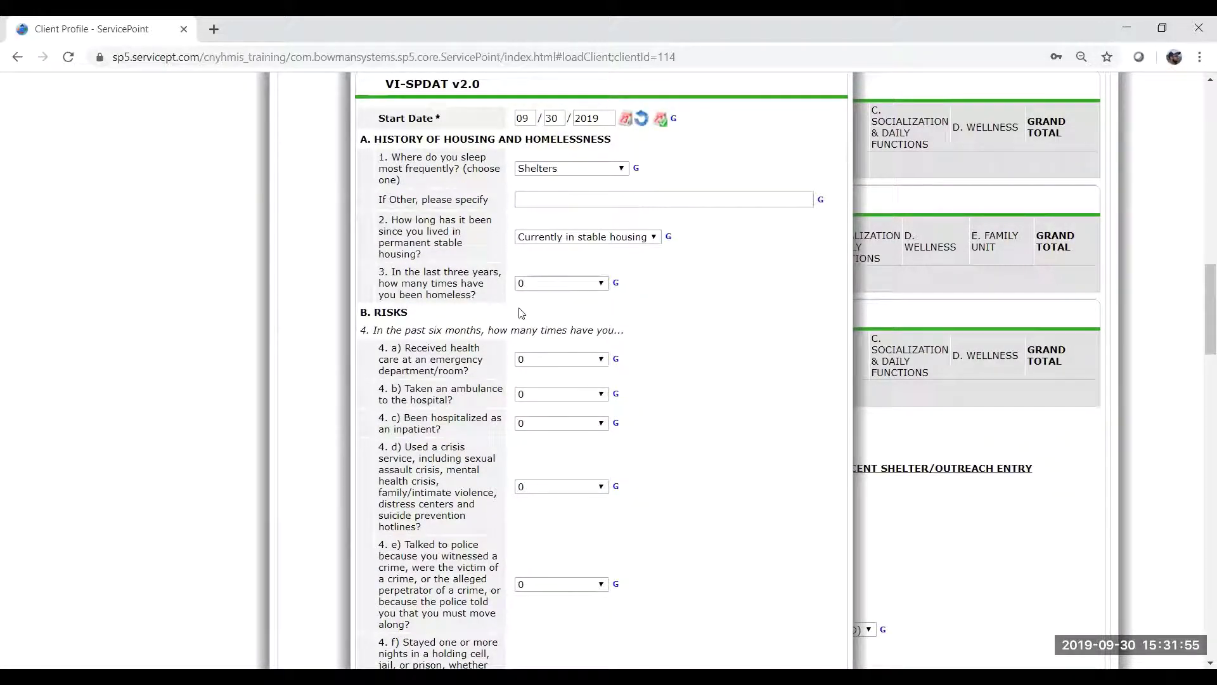
pyautogui.scroll(-2, 516, 396)
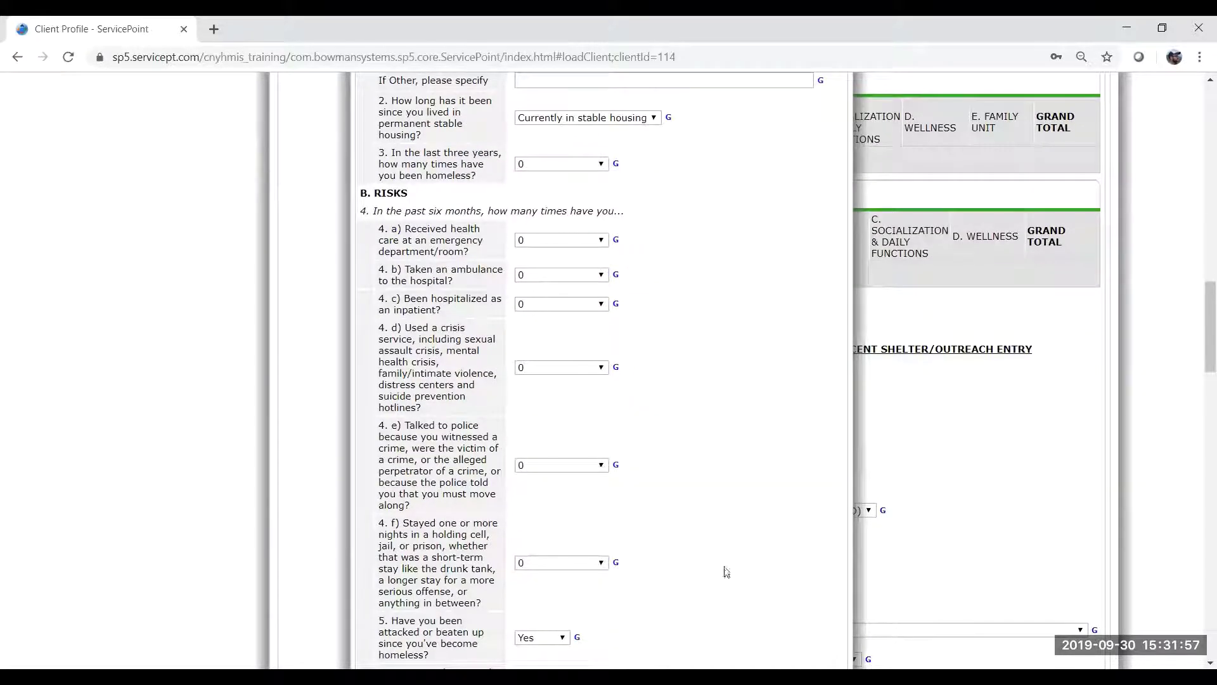
pyautogui.scroll(-5, 727, 572)
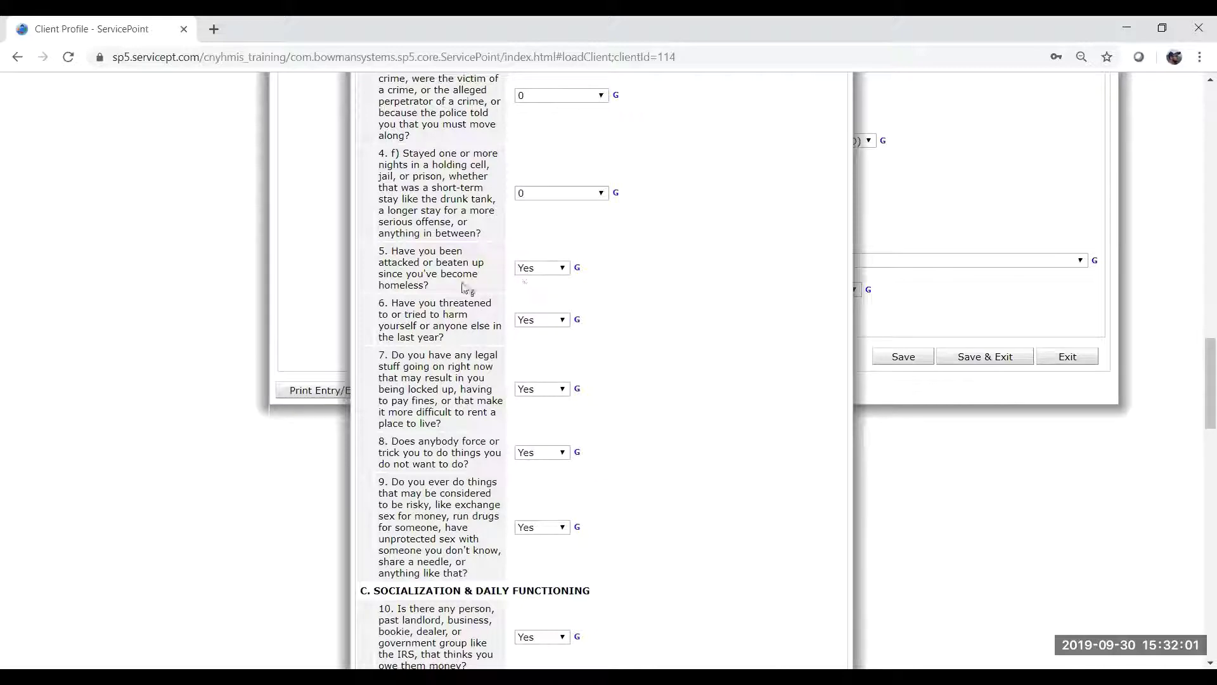
pyautogui.scroll(-10, 546, 418)
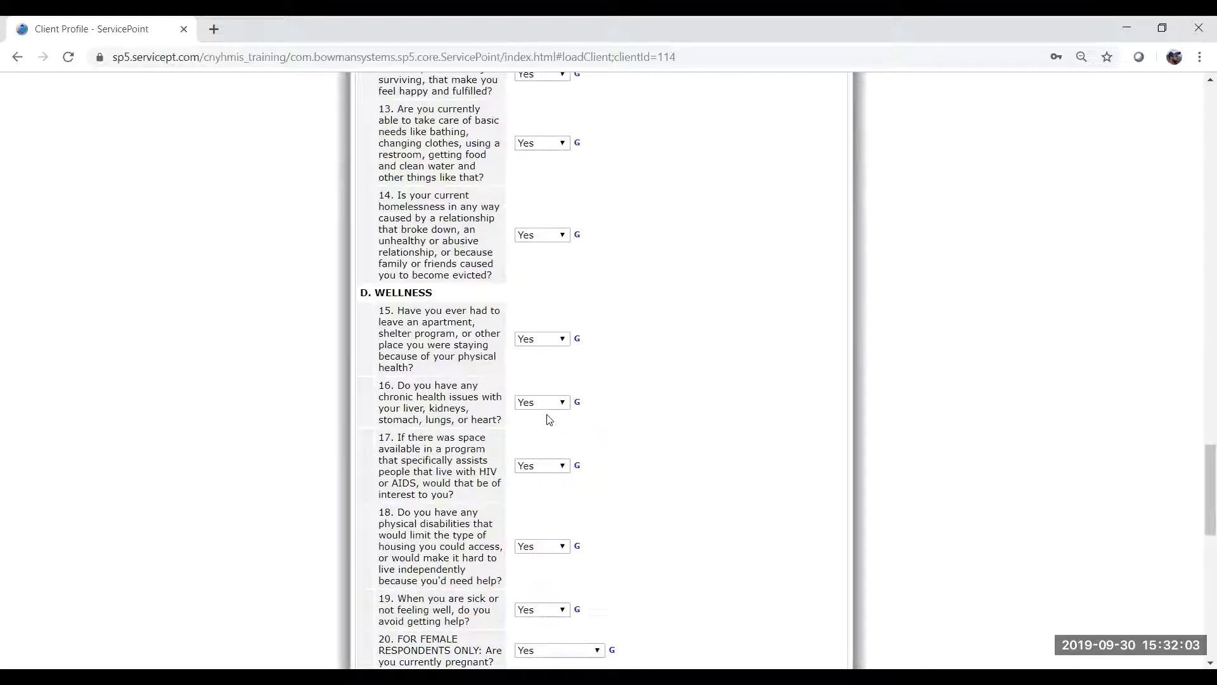
pyautogui.scroll(-10, 549, 419)
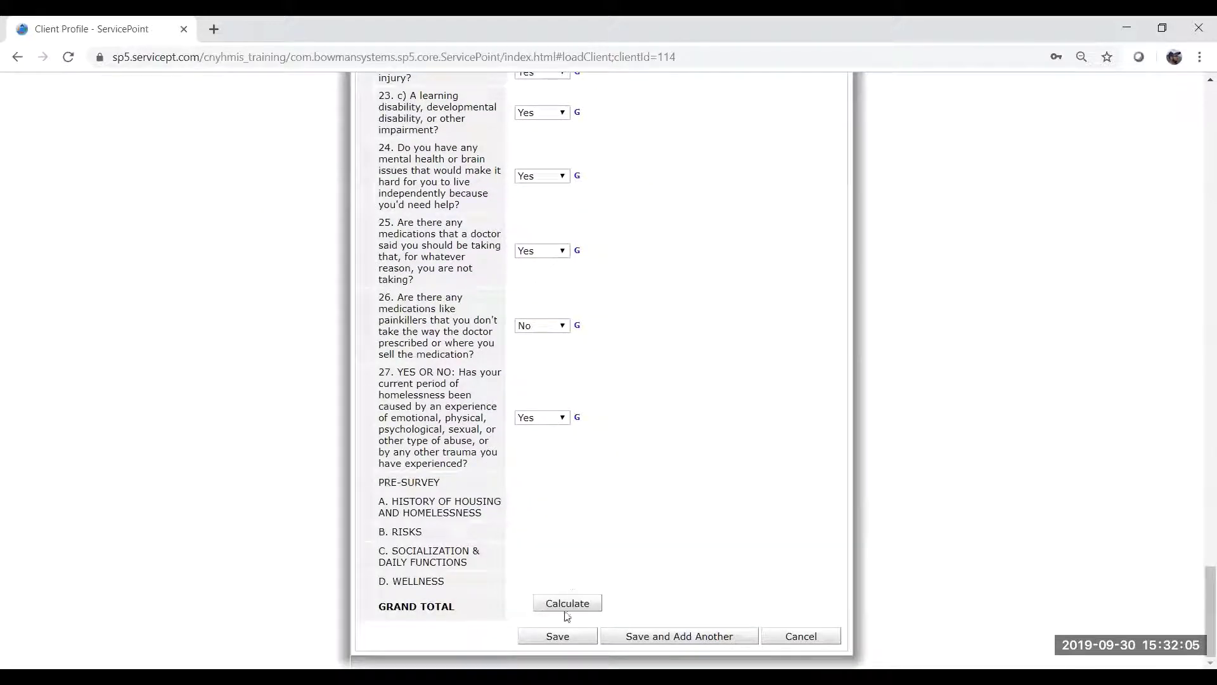
pyautogui.click(565, 607)
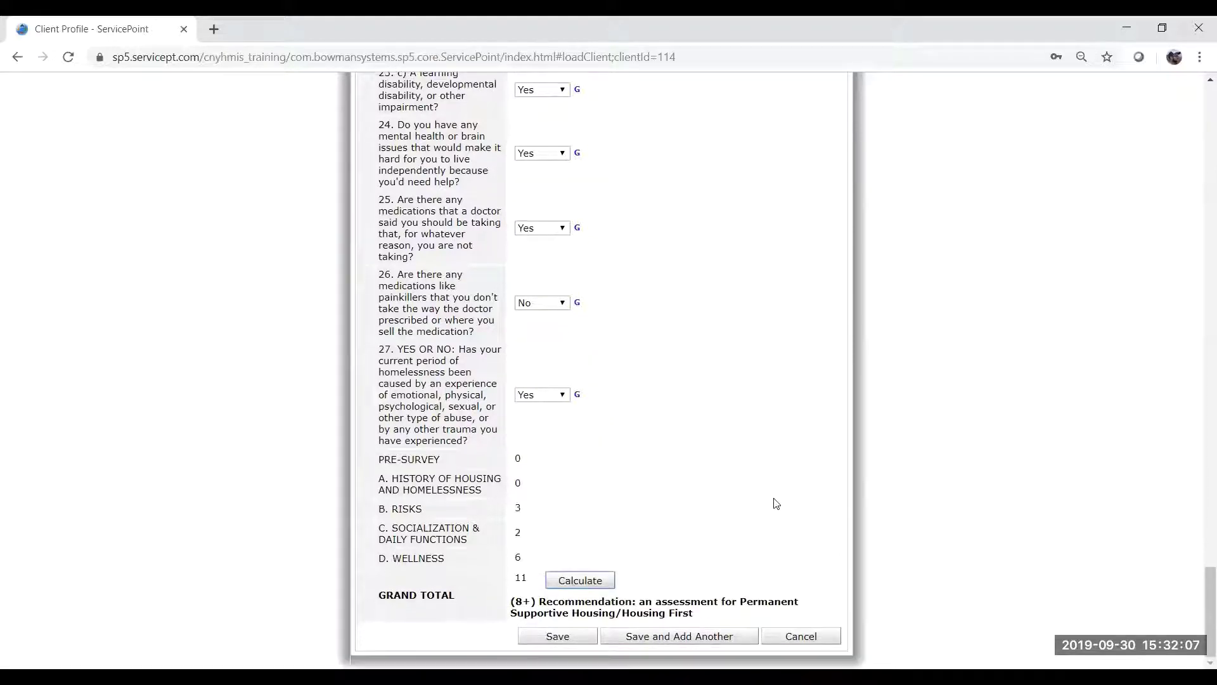
# Save the VI-SPDAT assessment dated 09/30/2019.
pyautogui.moveTo(696, 614); pyautogui.dragTo(508, 605)
pyautogui.click(699, 621)
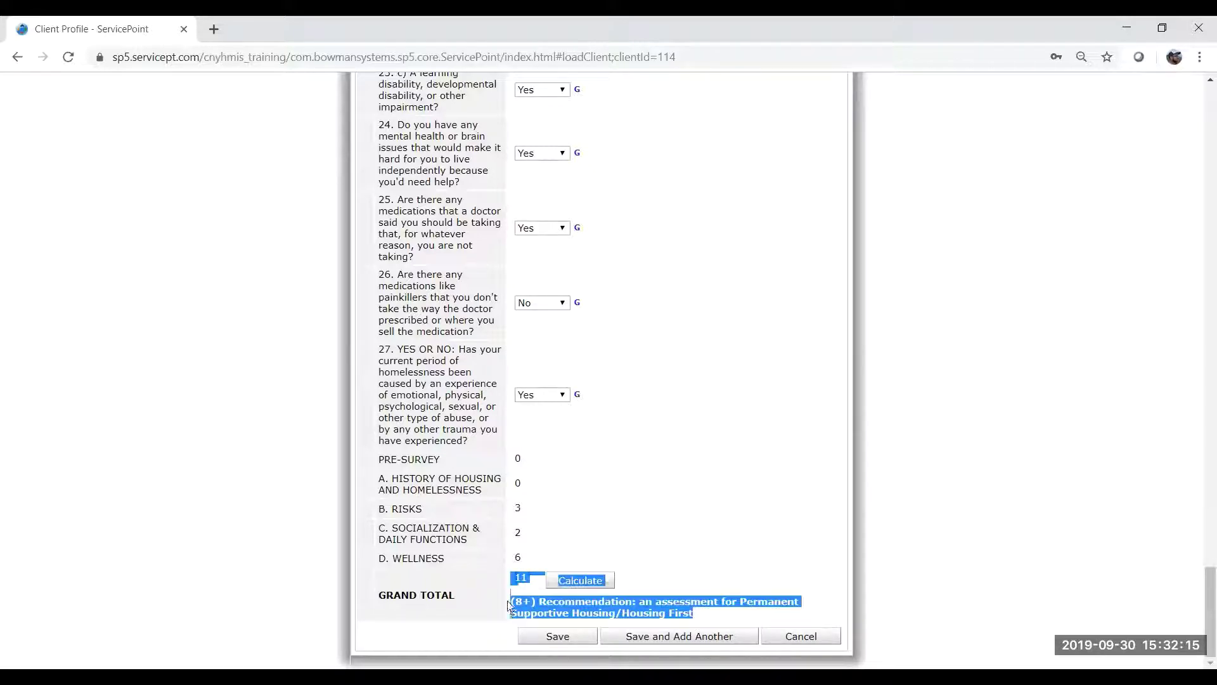
pyautogui.click(626, 601)
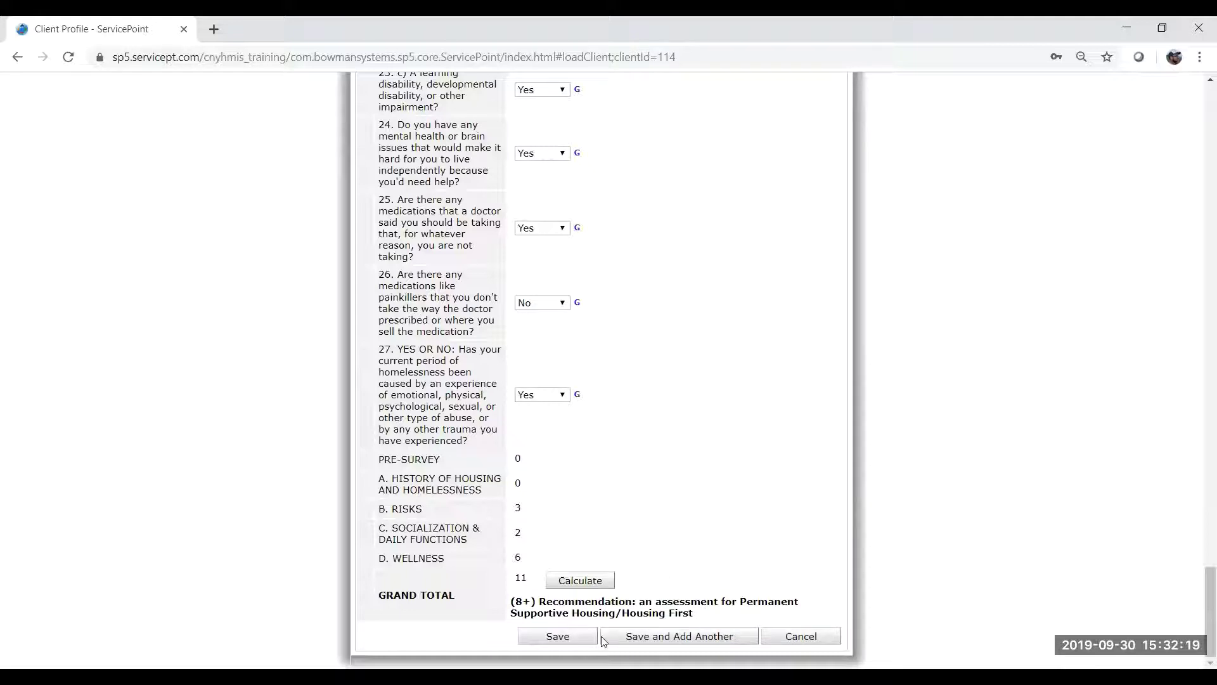
pyautogui.click(564, 637)
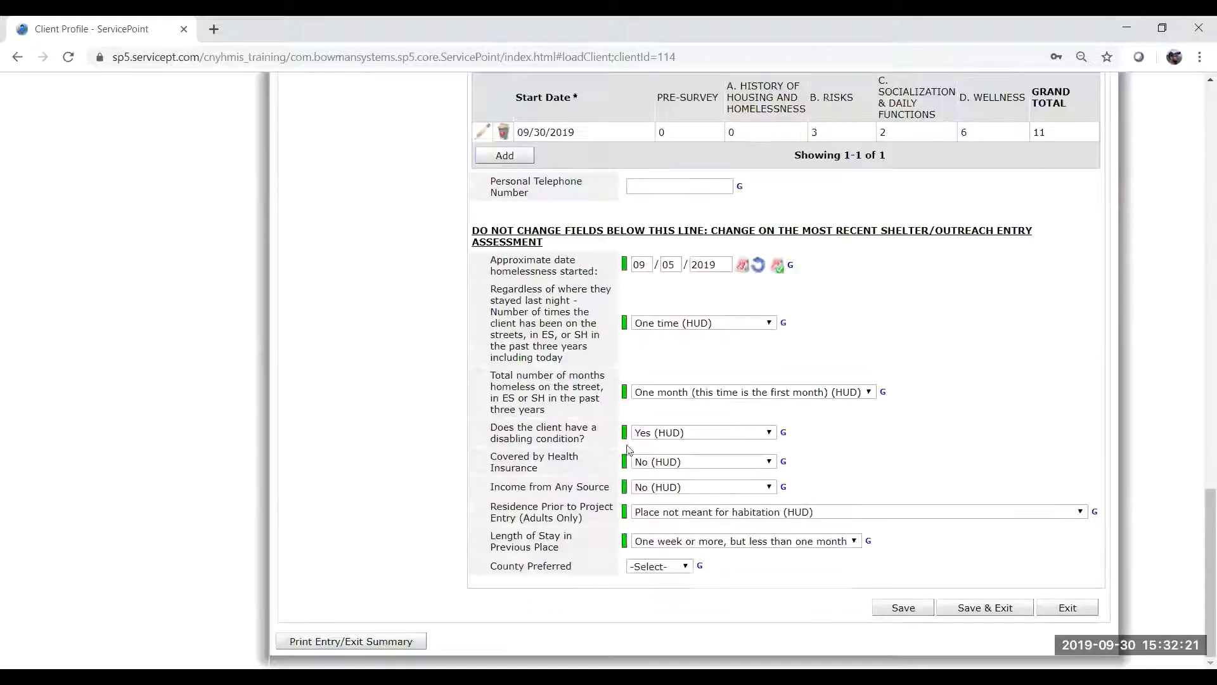
# Enter the client's number in the Personal Telephone Number field below the VI-SPDAT scores.
pyautogui.scroll(1, 999, 366)
pyautogui.scroll(4, 999, 366)
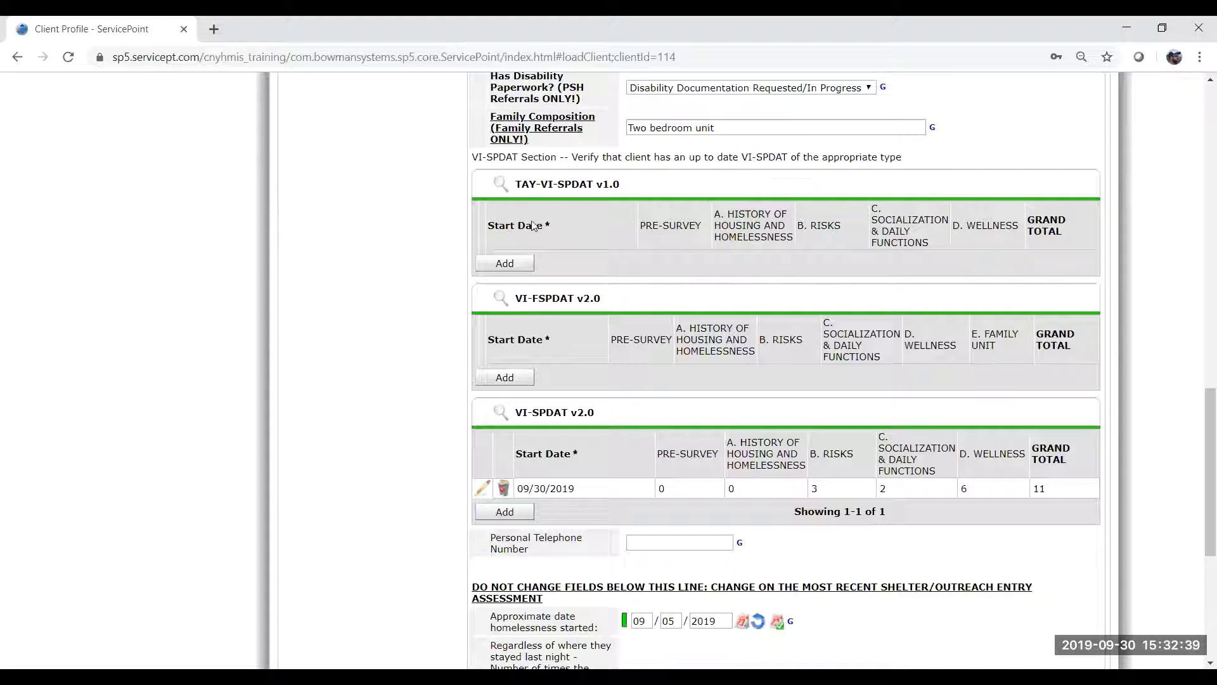
pyautogui.scroll(-2, 745, 323)
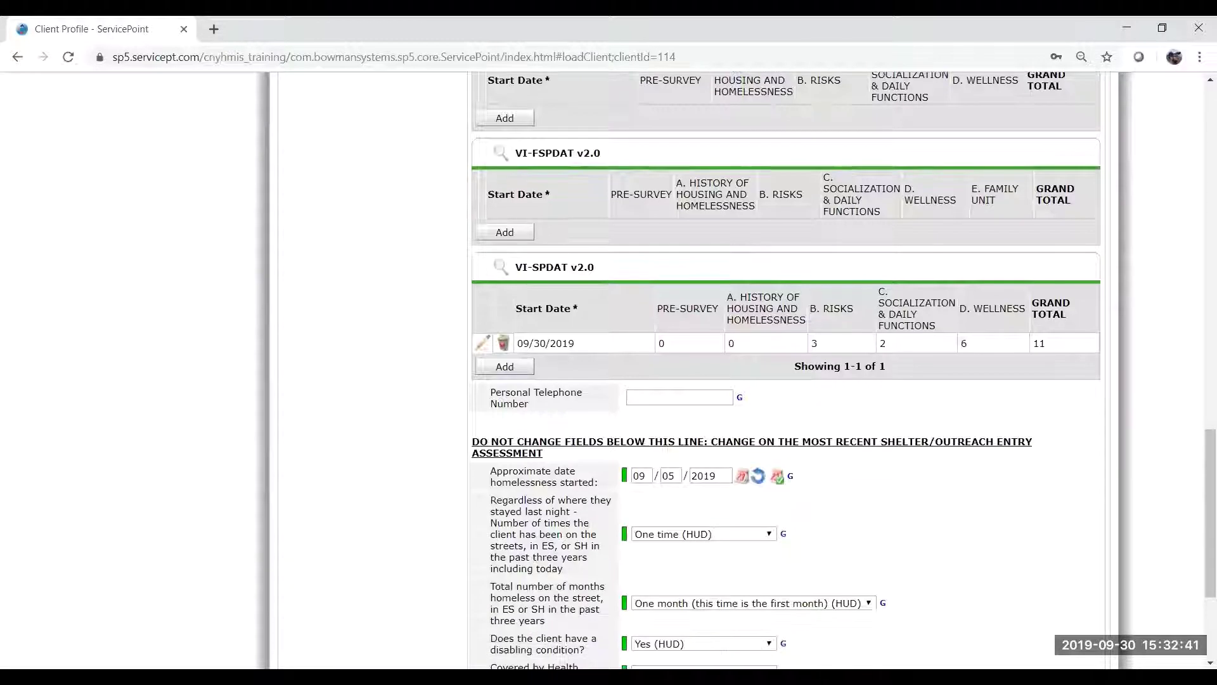
pyautogui.click(674, 392)
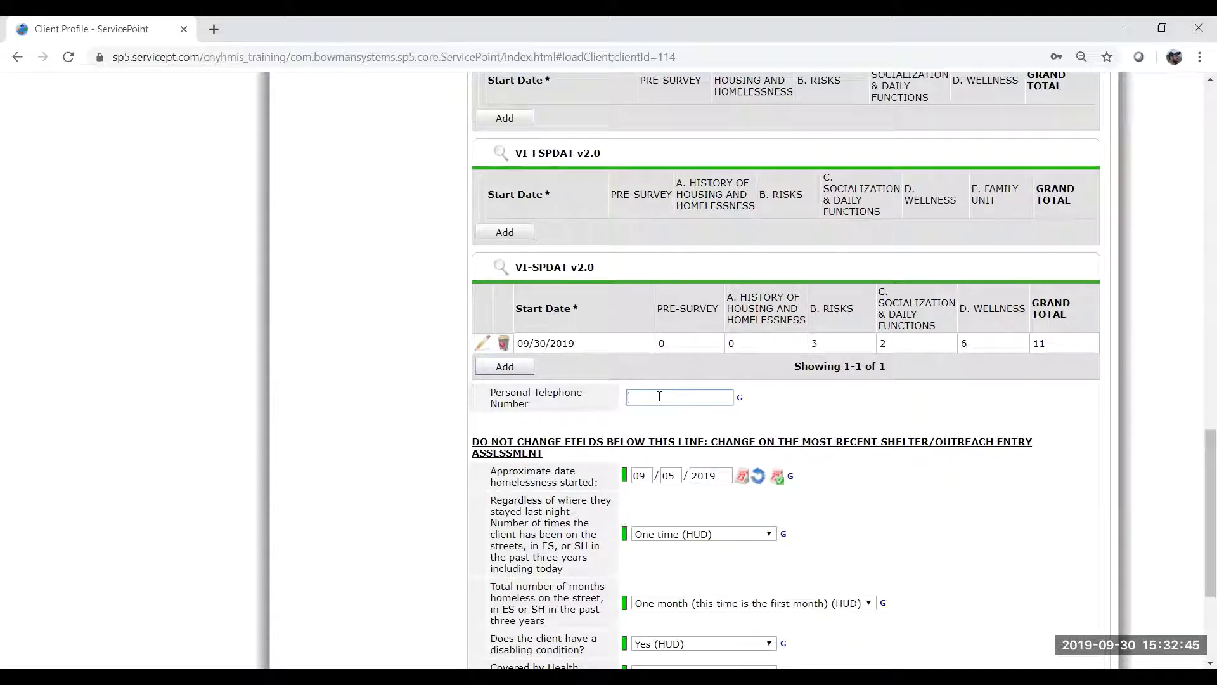
pyautogui.click(793, 423)
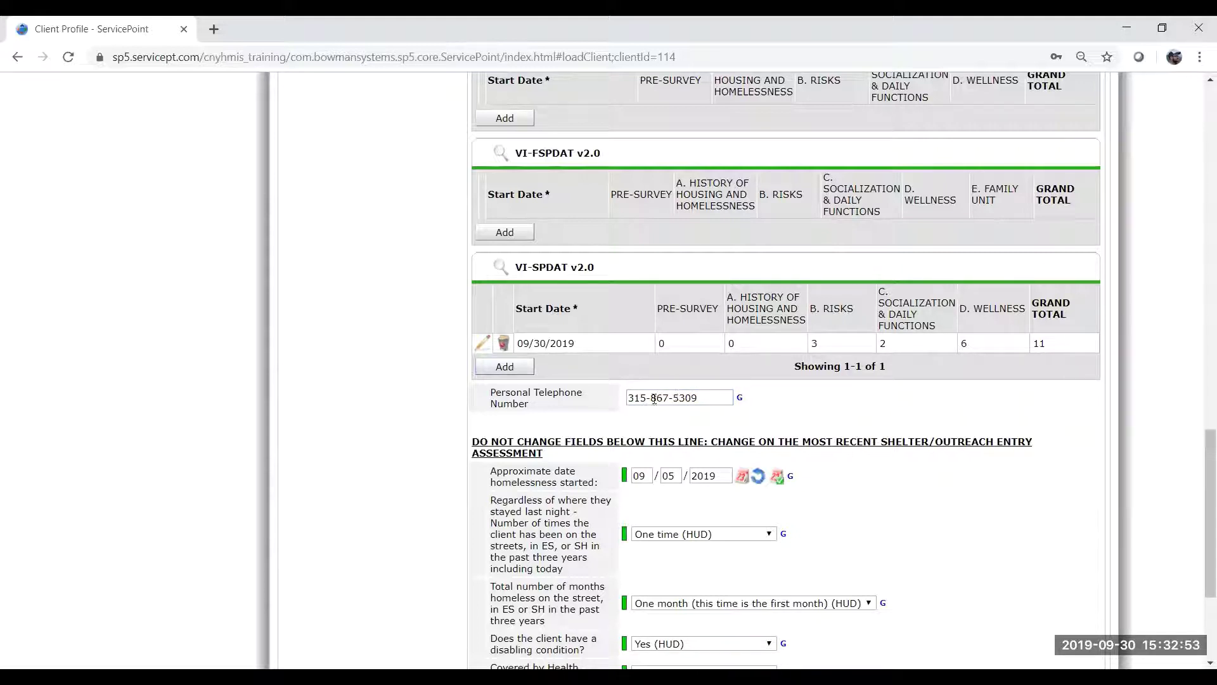
pyautogui.click(707, 403)
pyautogui.scroll(-3, 754, 418)
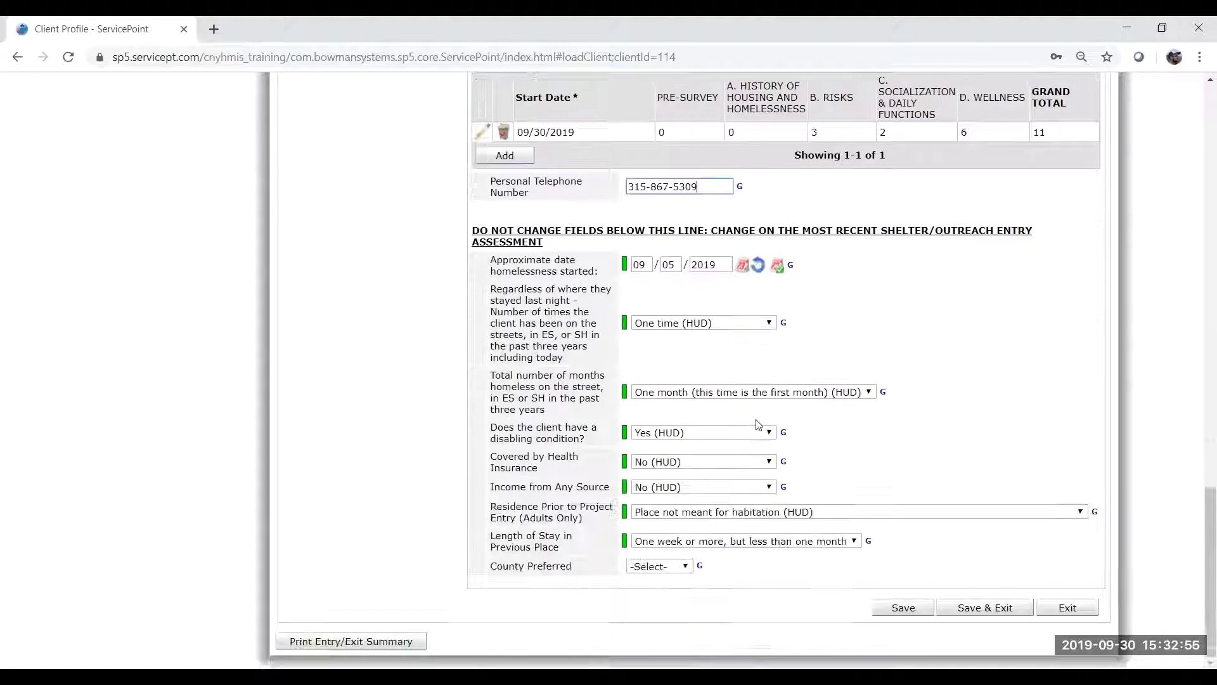
pyautogui.scroll(2, 703, 327)
pyautogui.click(714, 322)
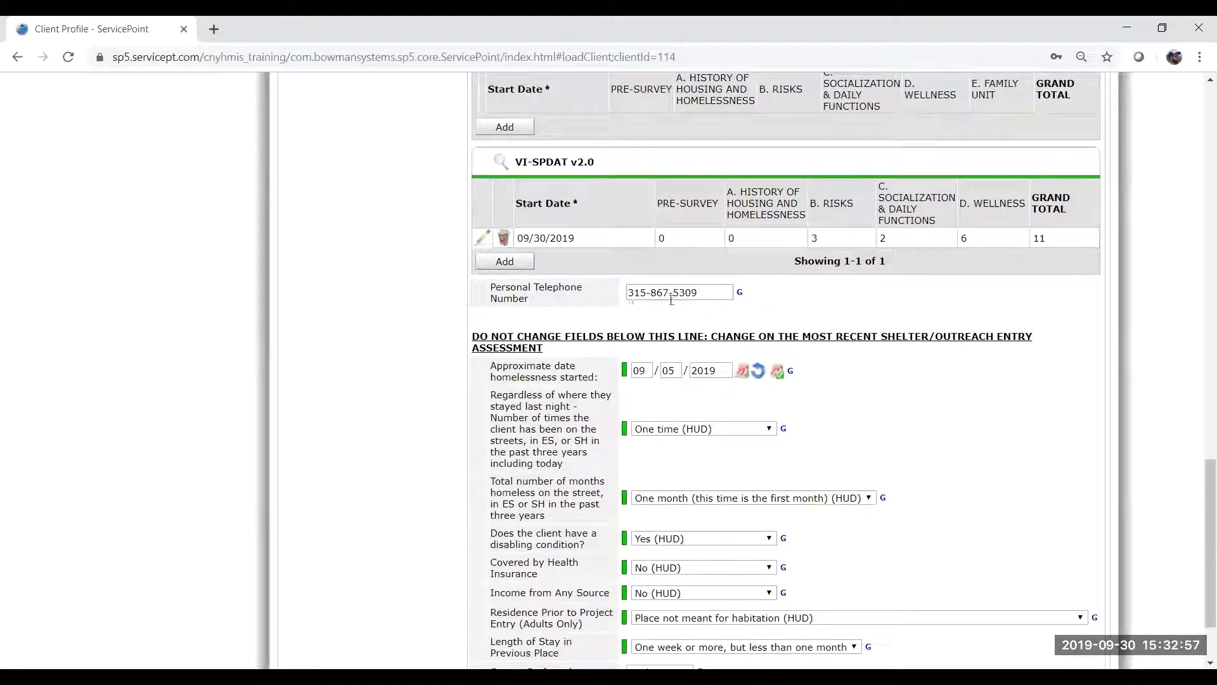
pyautogui.scroll(-2, 829, 381)
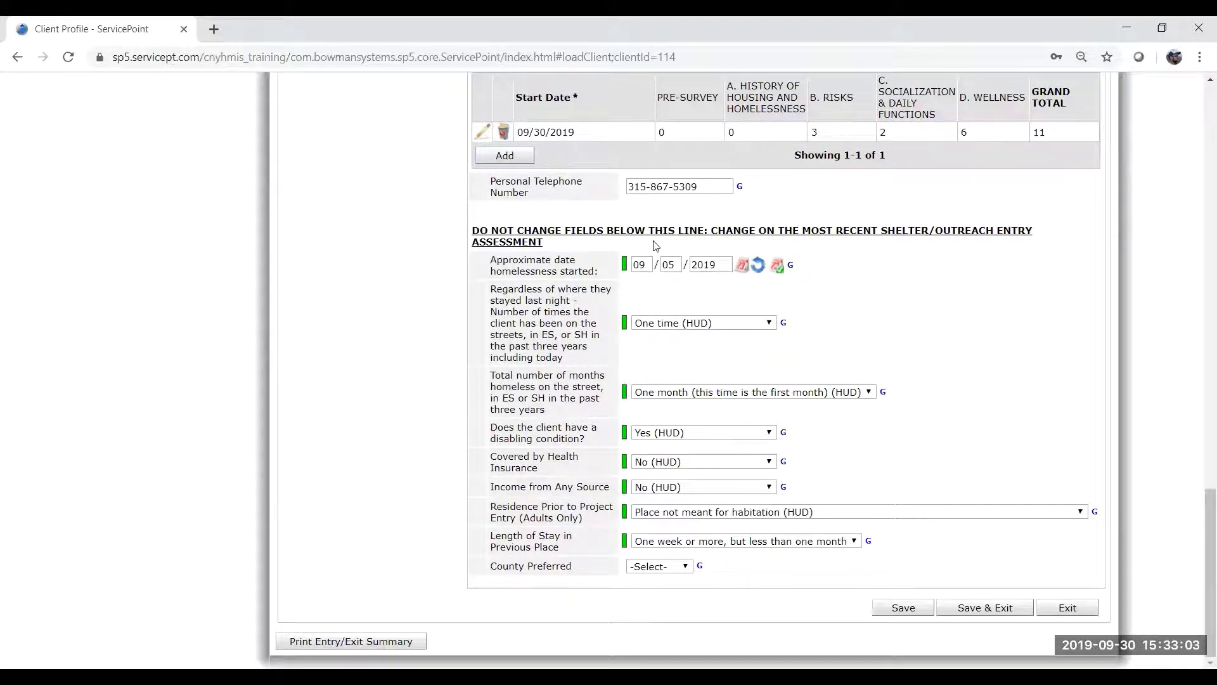
pyautogui.moveTo(544, 213); pyautogui.dragTo(997, 554)
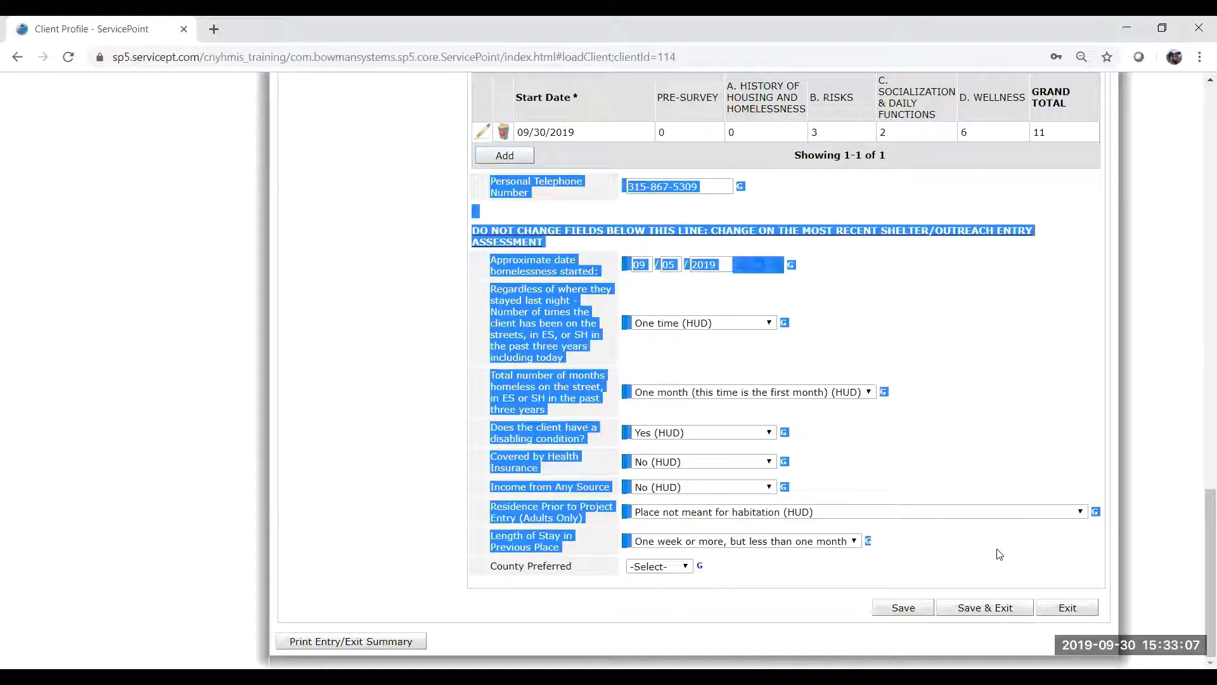
pyautogui.click(998, 553)
pyautogui.moveTo(875, 568); pyautogui.dragTo(822, 573)
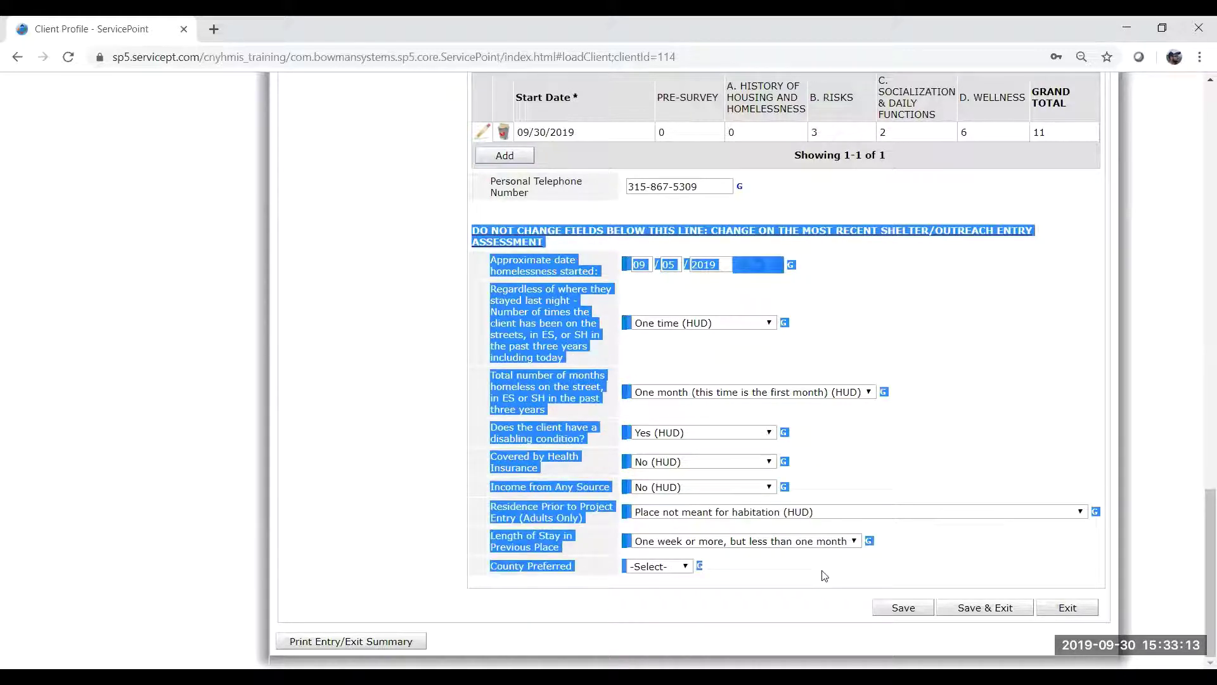
pyautogui.click(823, 576)
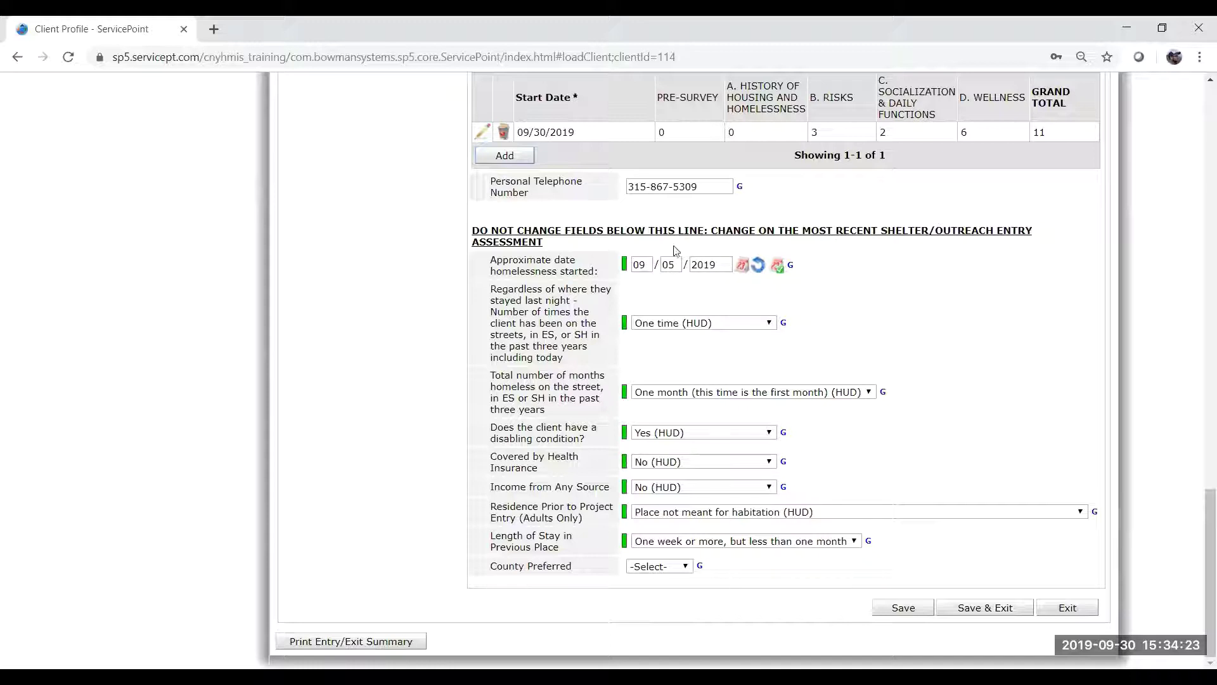
pyautogui.moveTo(697, 230); pyautogui.dragTo(546, 243)
pyautogui.click(701, 227)
pyautogui.scroll(3, 997, 470)
pyautogui.scroll(-3, 997, 470)
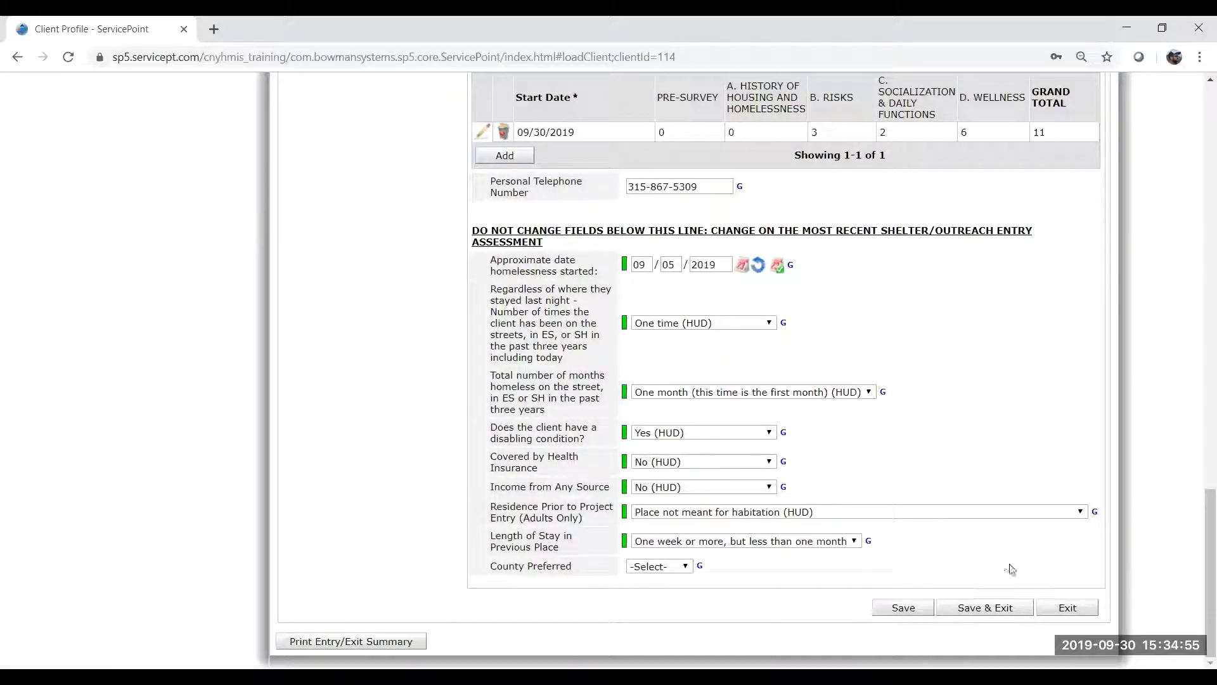
# Dismiss the Validation Problems warning and answer No to 'Is client interested in an ESG RRH program?'.
pyautogui.click(996, 609)
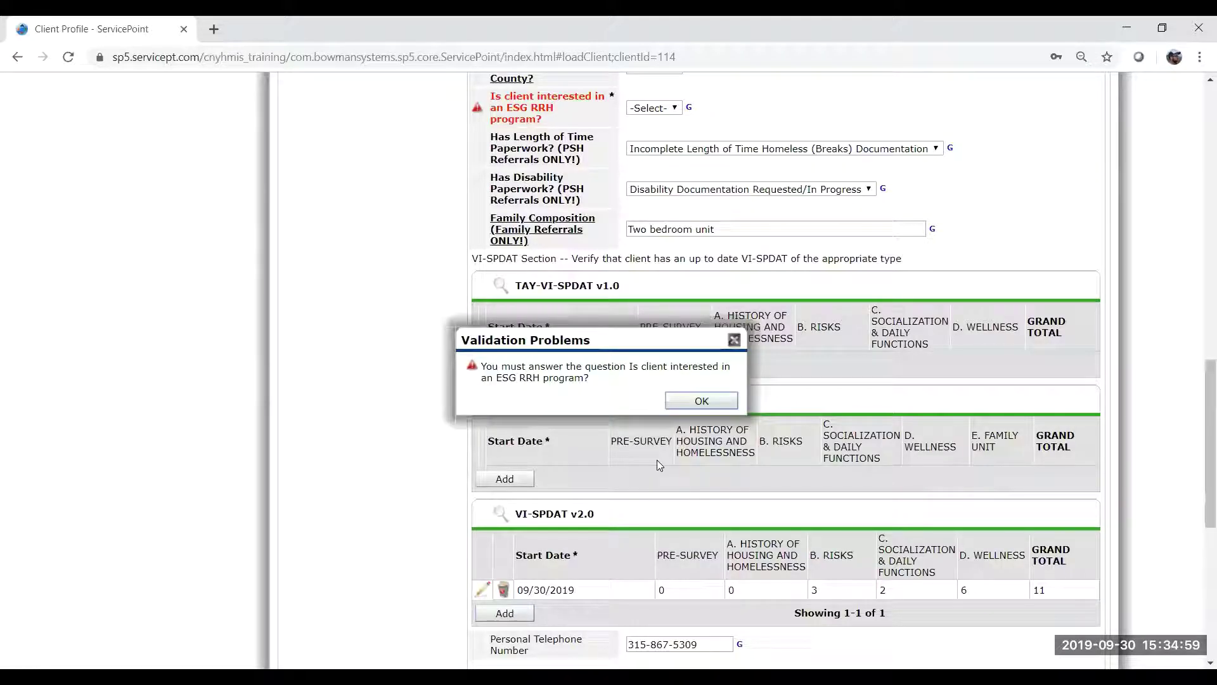
pyautogui.click(701, 401)
pyautogui.scroll(1, 634, 203)
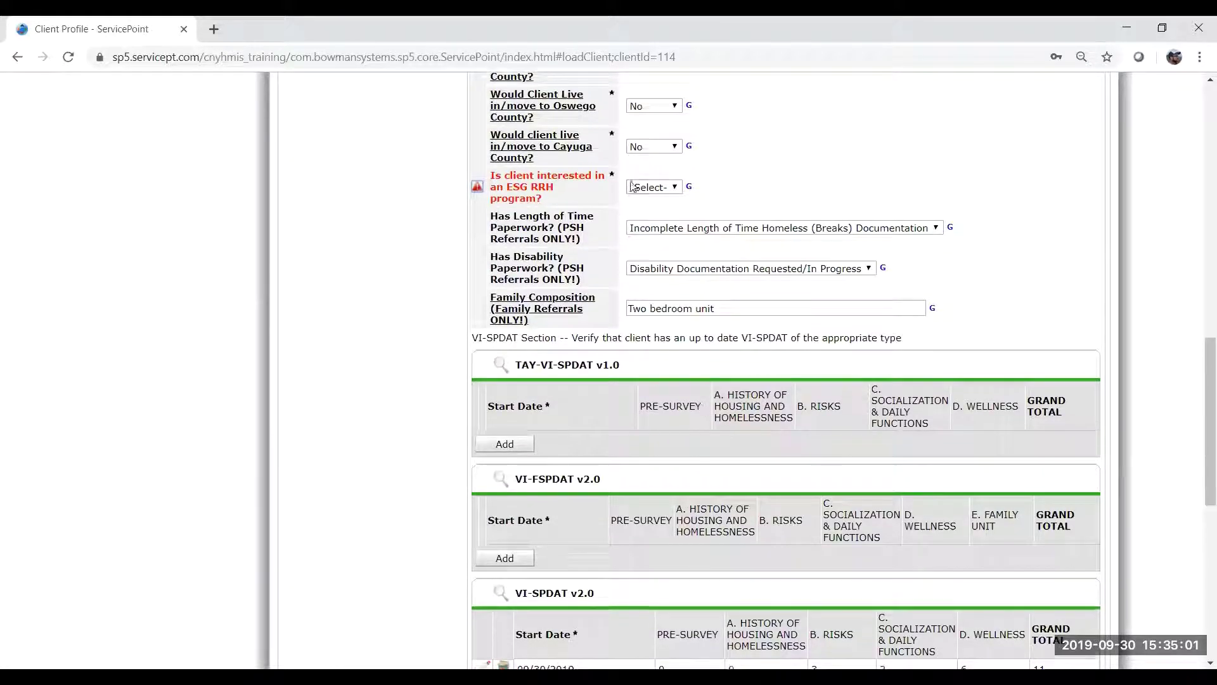
pyautogui.click(646, 188)
pyautogui.click(656, 223)
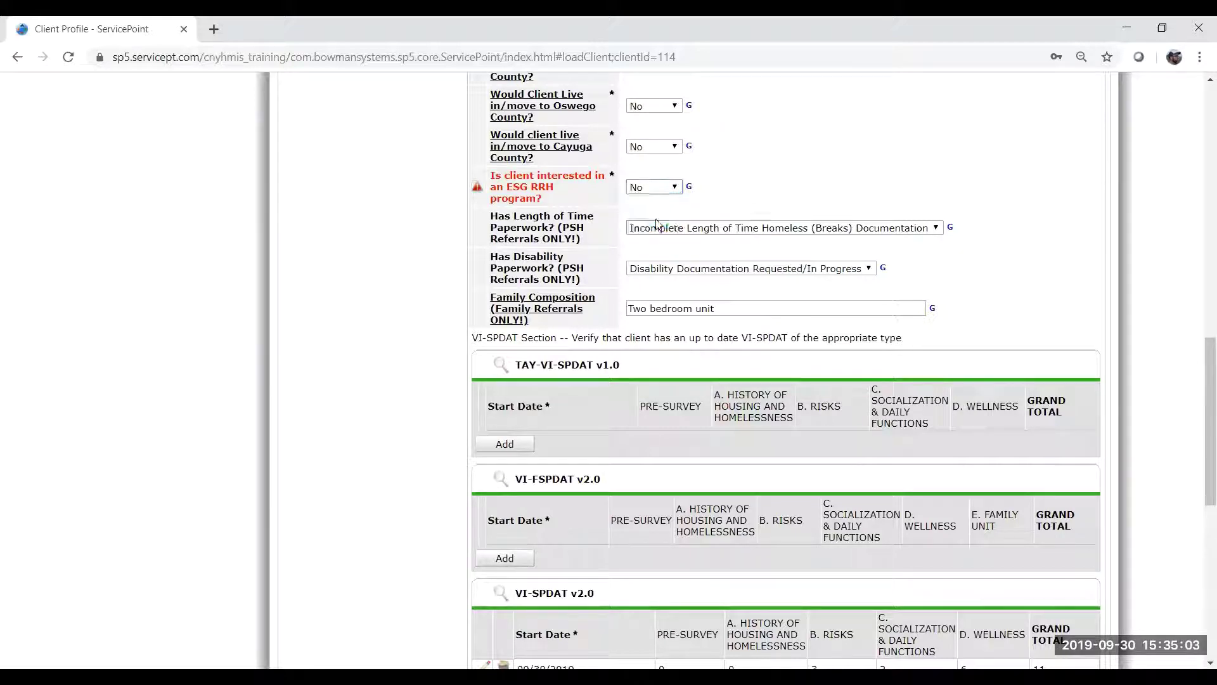
# Check the ESG RRH question description, then Save & Exit the assessment.
pyautogui.scroll(1, 726, 190)
pyautogui.scroll(6, 726, 190)
pyautogui.scroll(-2, 723, 190)
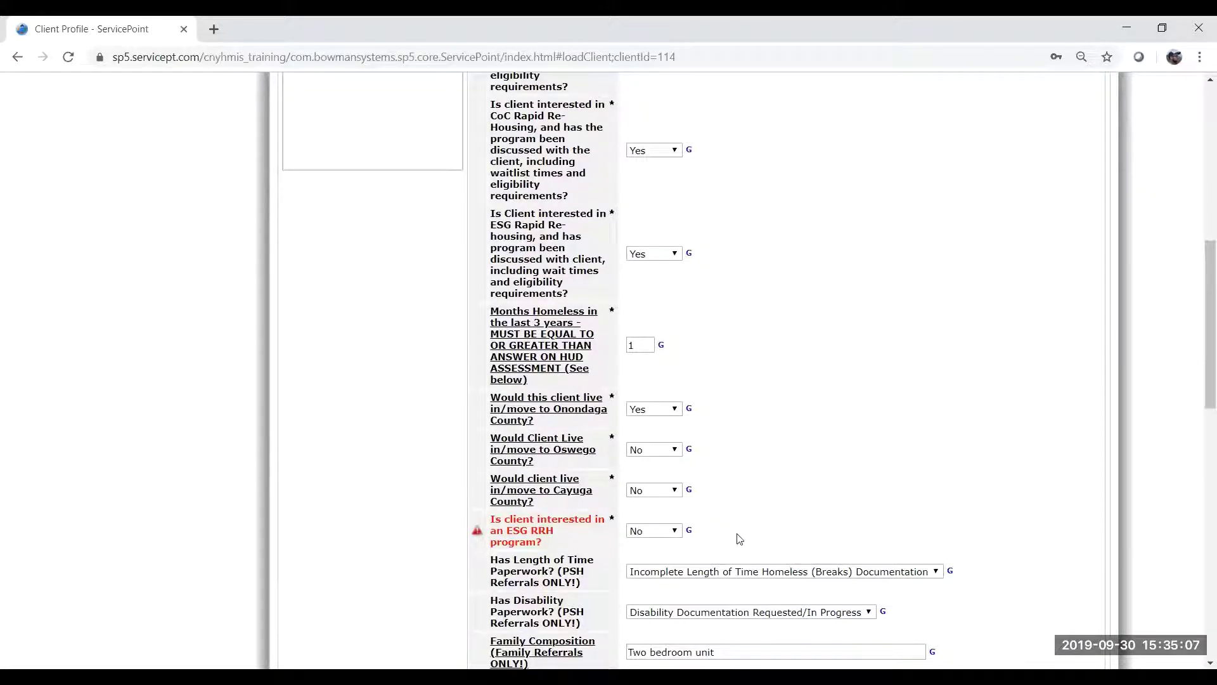
pyautogui.click(476, 532)
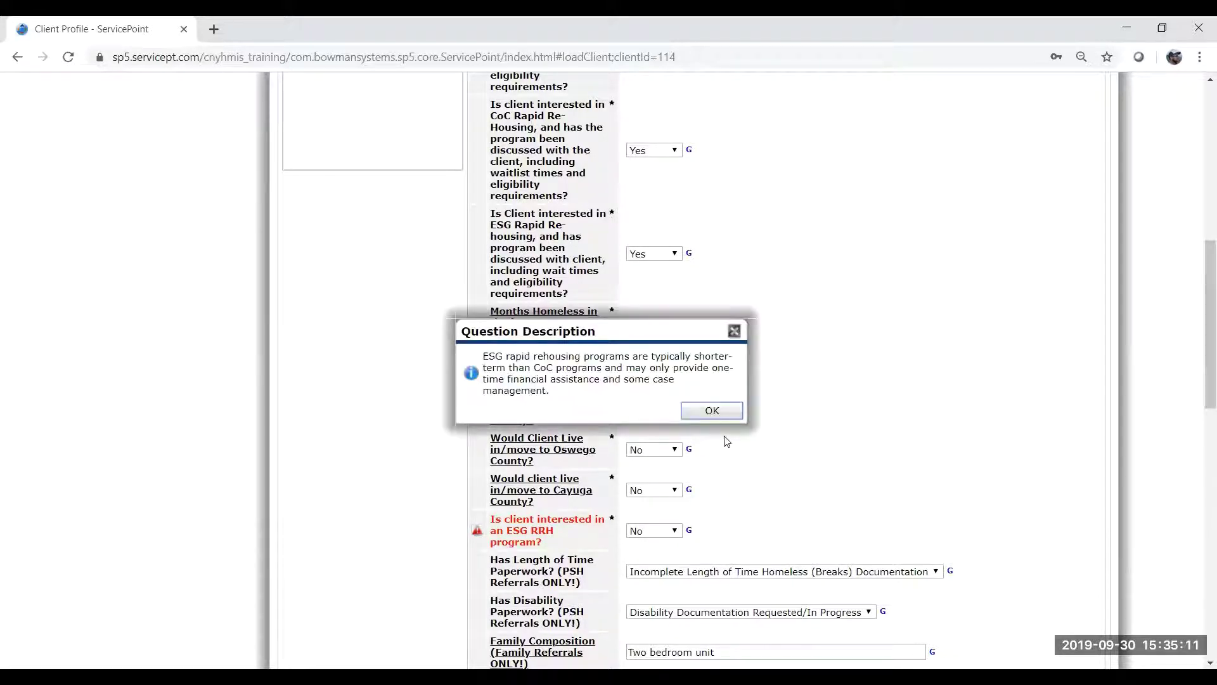
pyautogui.click(712, 411)
pyautogui.scroll(-4, 821, 456)
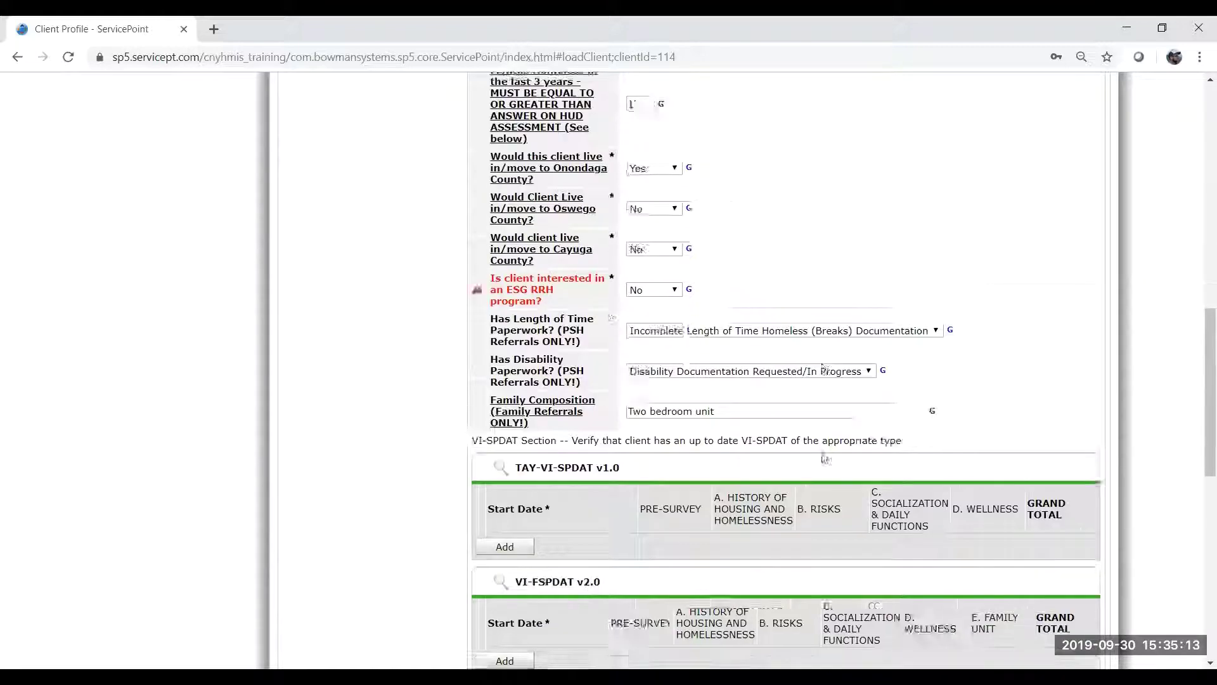
pyautogui.scroll(-10, 822, 456)
pyautogui.click(985, 608)
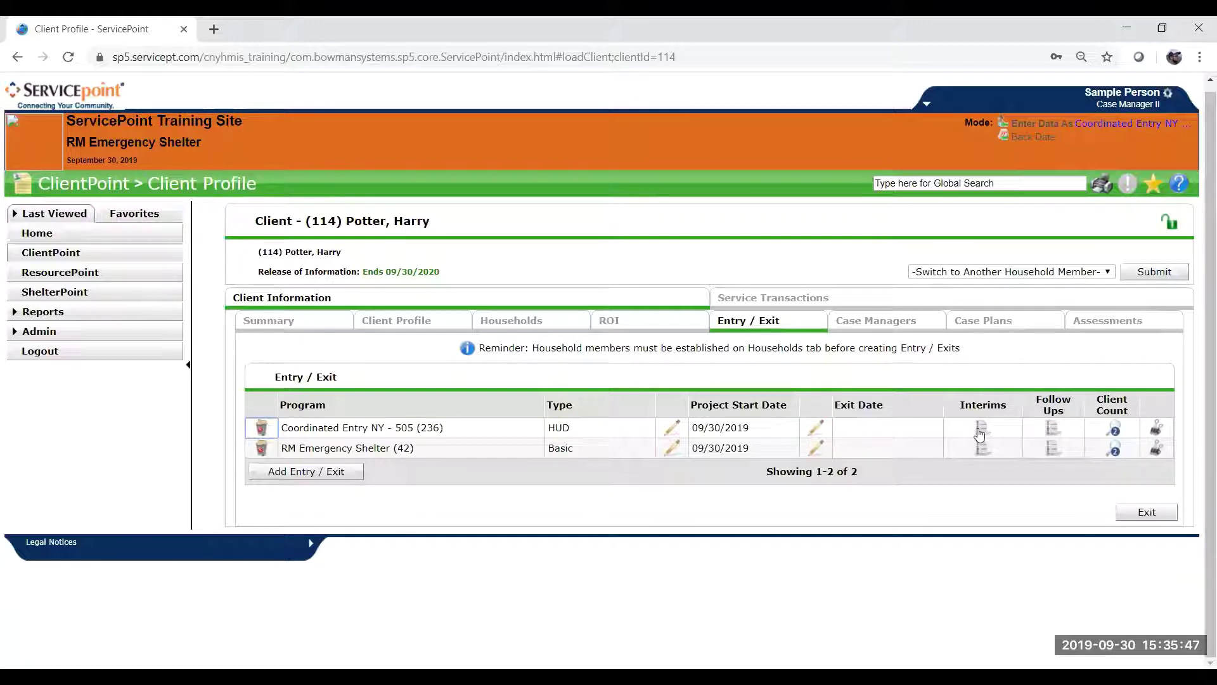
# Add an interim review to the Coordinated Entry entry with type Update.
pyautogui.click(982, 428)
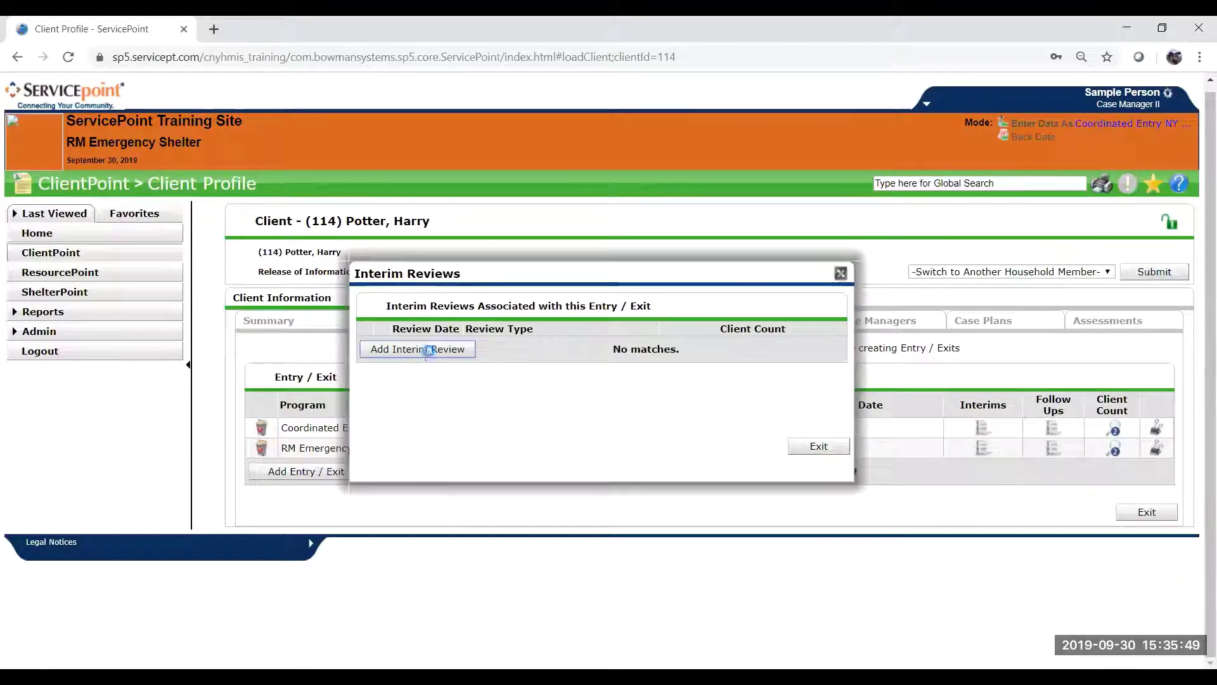
pyautogui.click(428, 350)
pyautogui.click(552, 343)
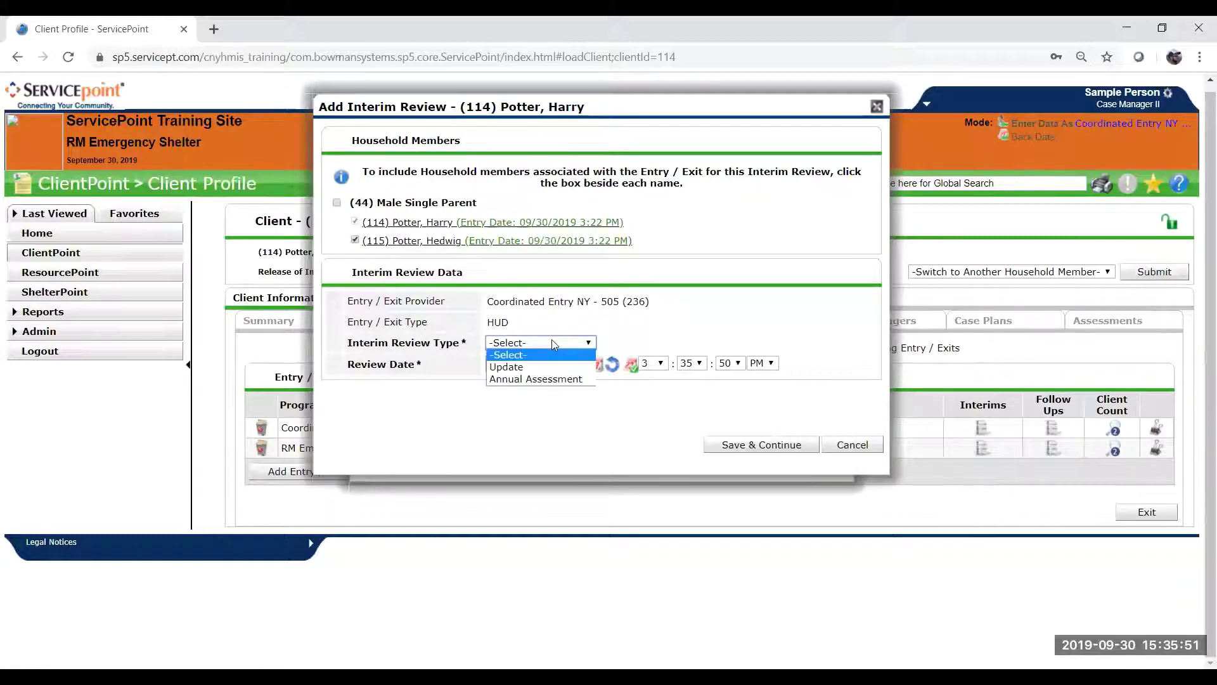
pyautogui.click(551, 378)
pyautogui.click(539, 343)
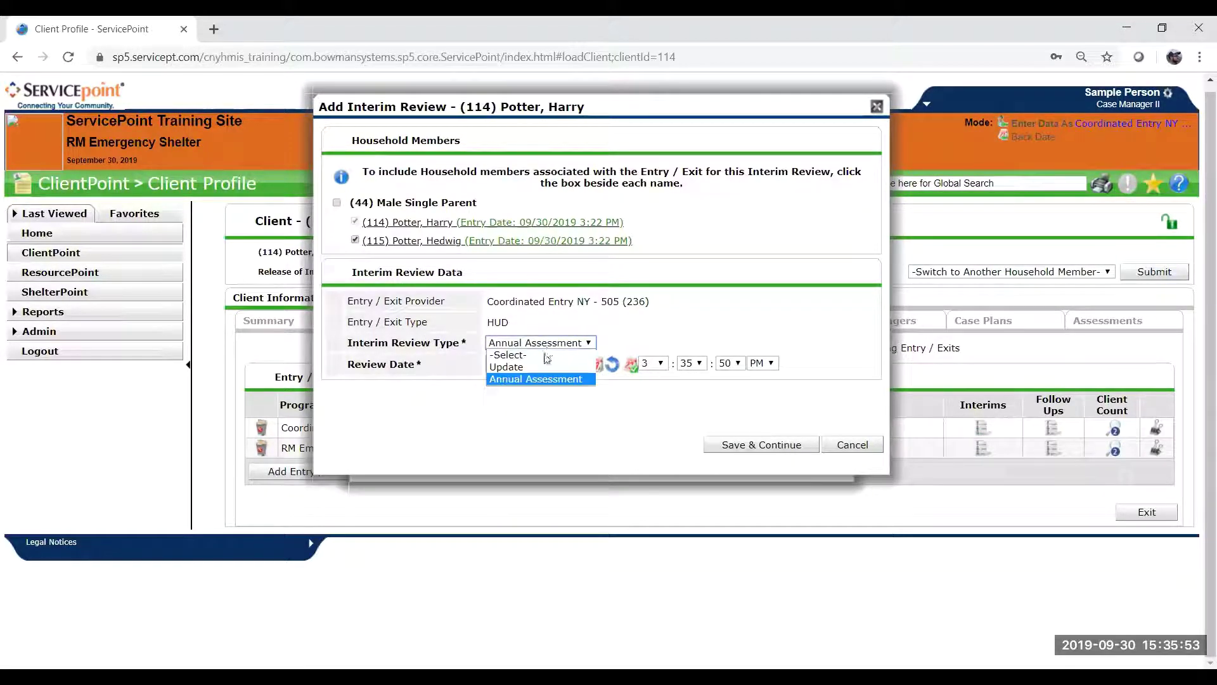
pyautogui.click(543, 370)
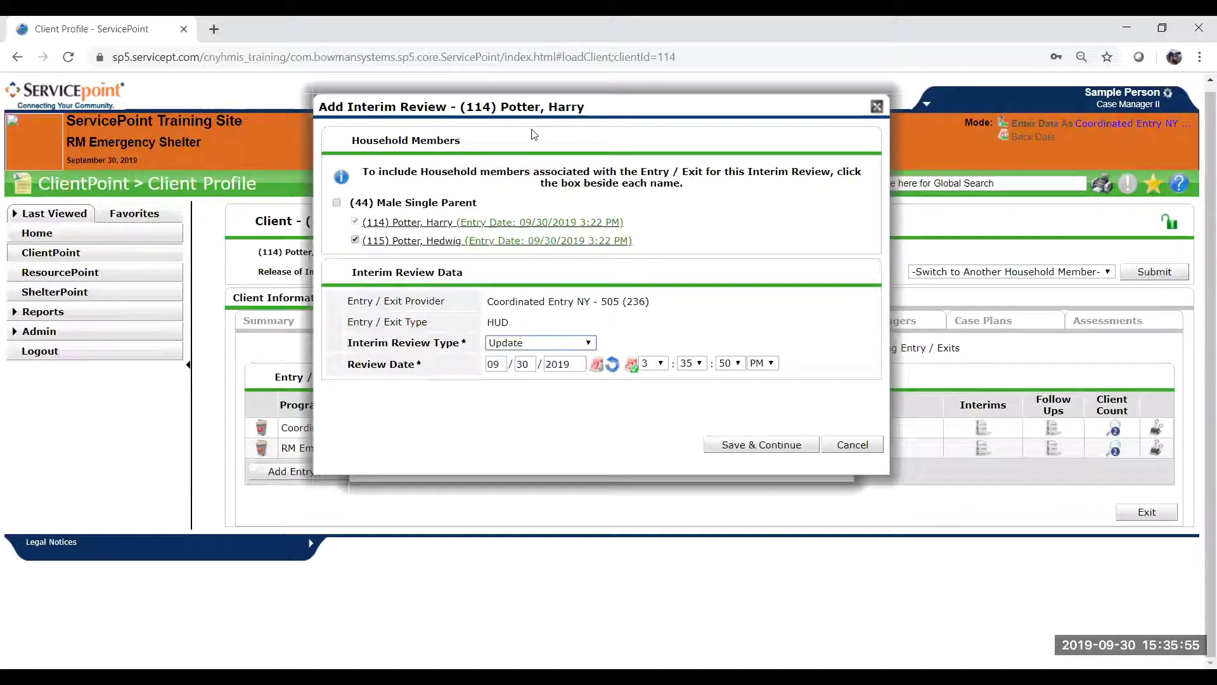
# Set the interim Review Date to 09/30/2019 3:35:50 PM.
pyautogui.moveTo(539, 115); pyautogui.dragTo(524, 459)
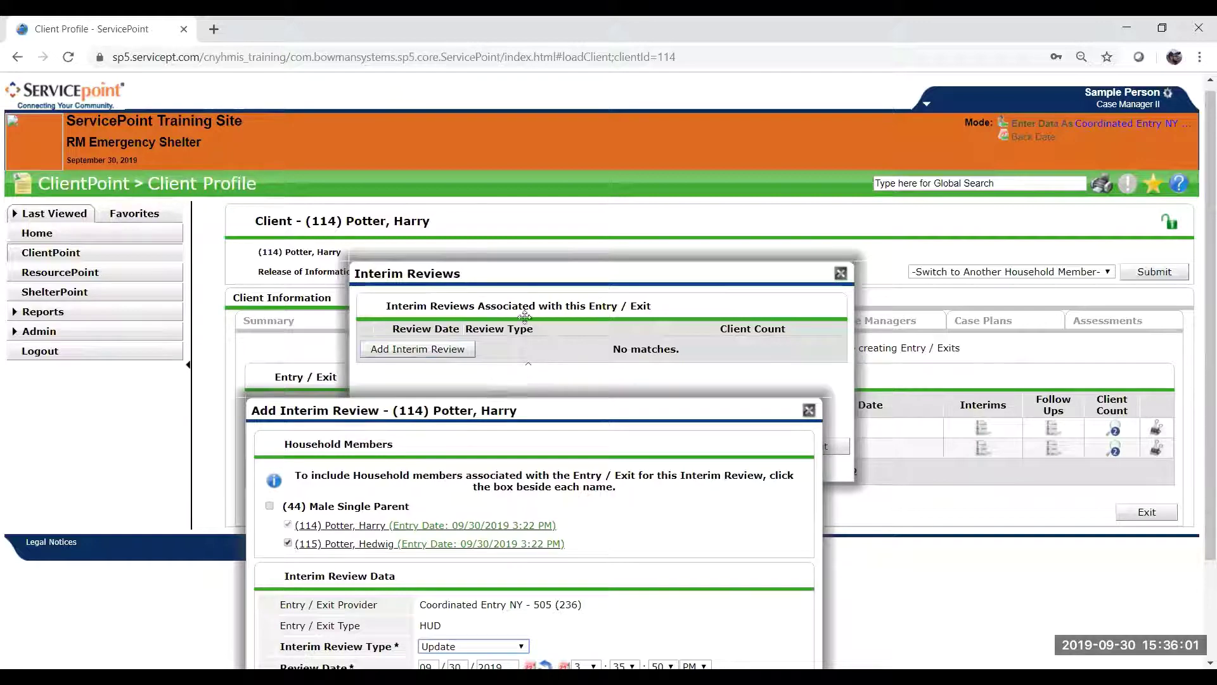
pyautogui.moveTo(542, 399); pyautogui.dragTo(747, 106)
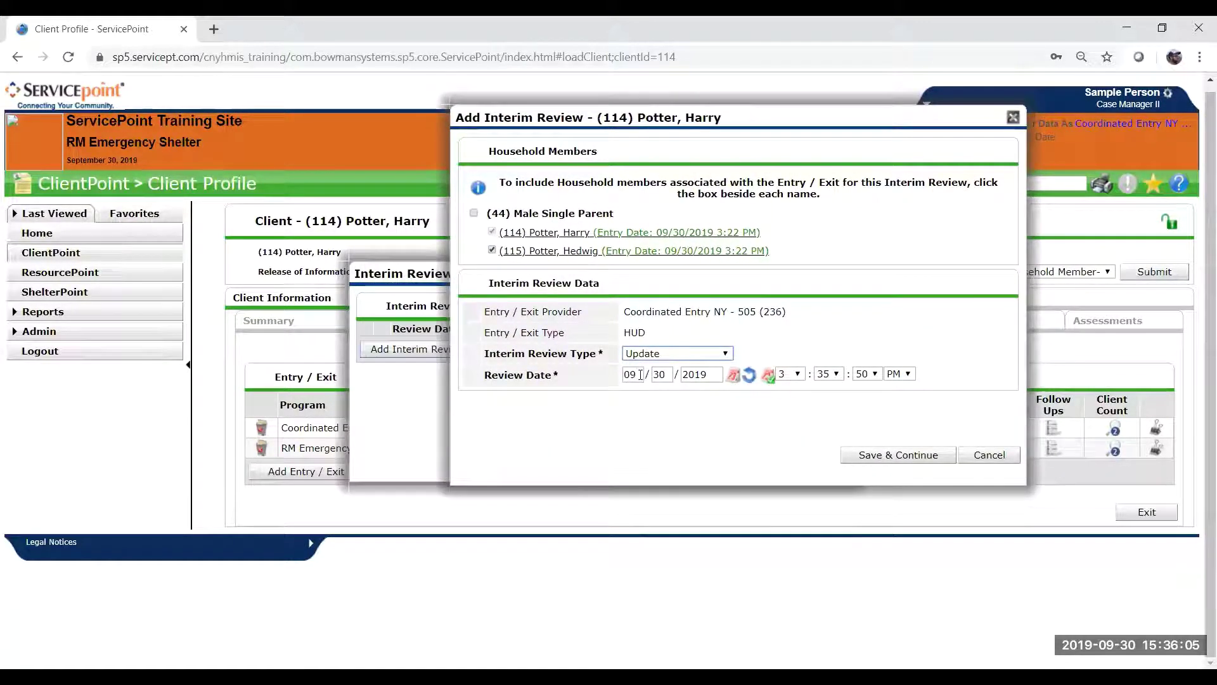
pyautogui.click(640, 374)
pyautogui.click(663, 375)
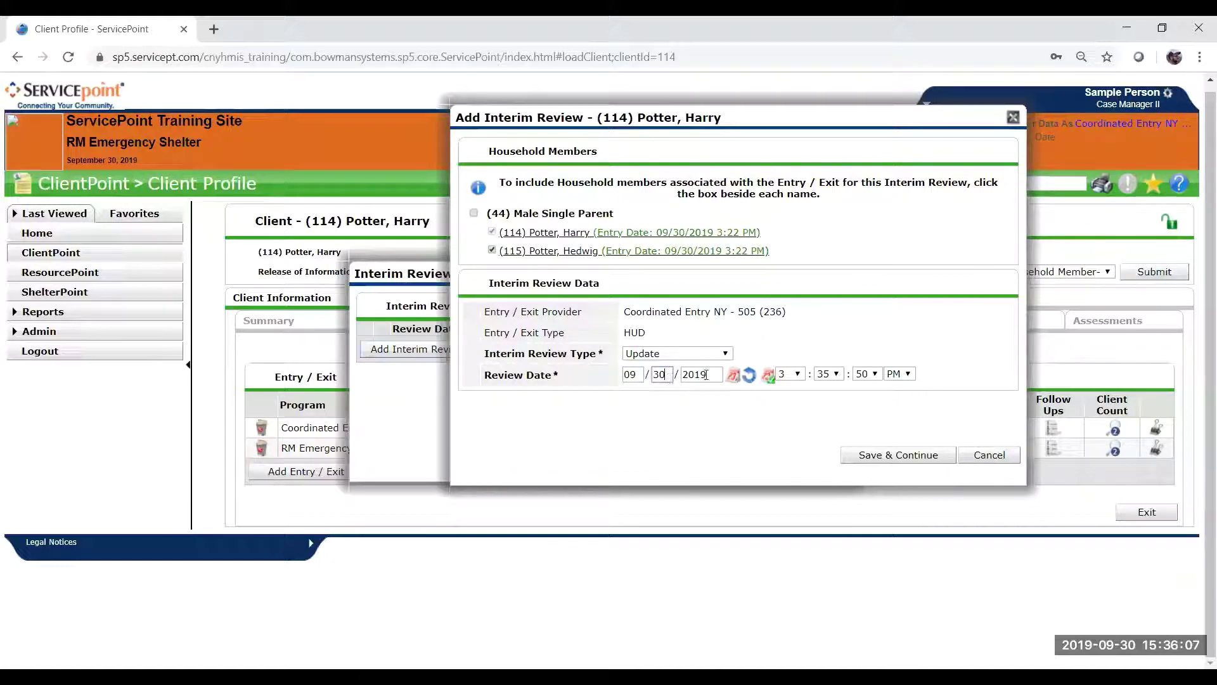
pyautogui.click(704, 374)
# Save the interim review and continue to its Coordinated Entry Interim Assessment.
pyautogui.click(905, 455)
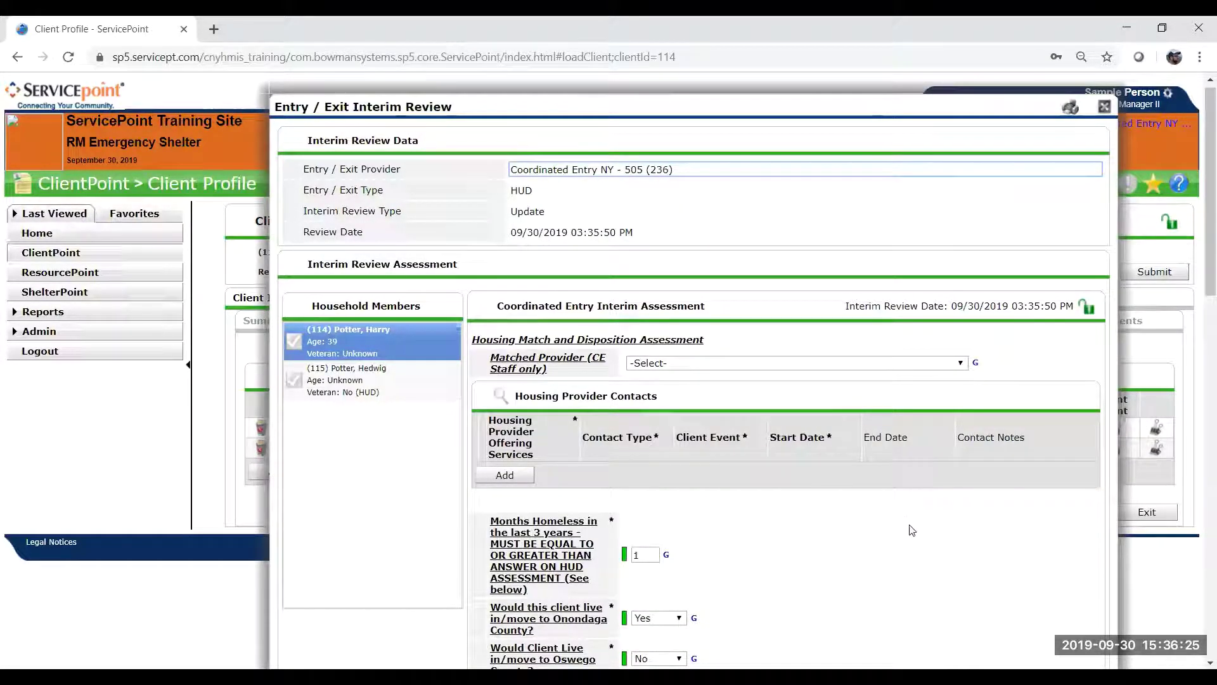
pyautogui.scroll(-2, 911, 537)
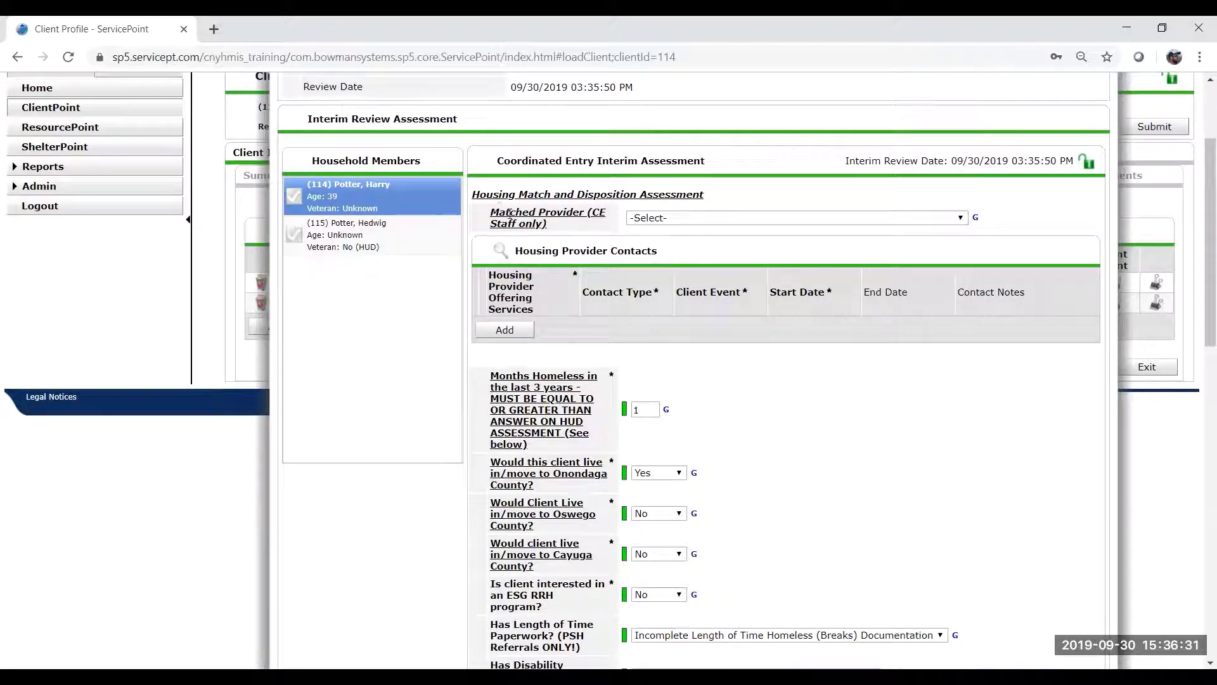
pyautogui.moveTo(486, 215); pyautogui.dragTo(551, 241)
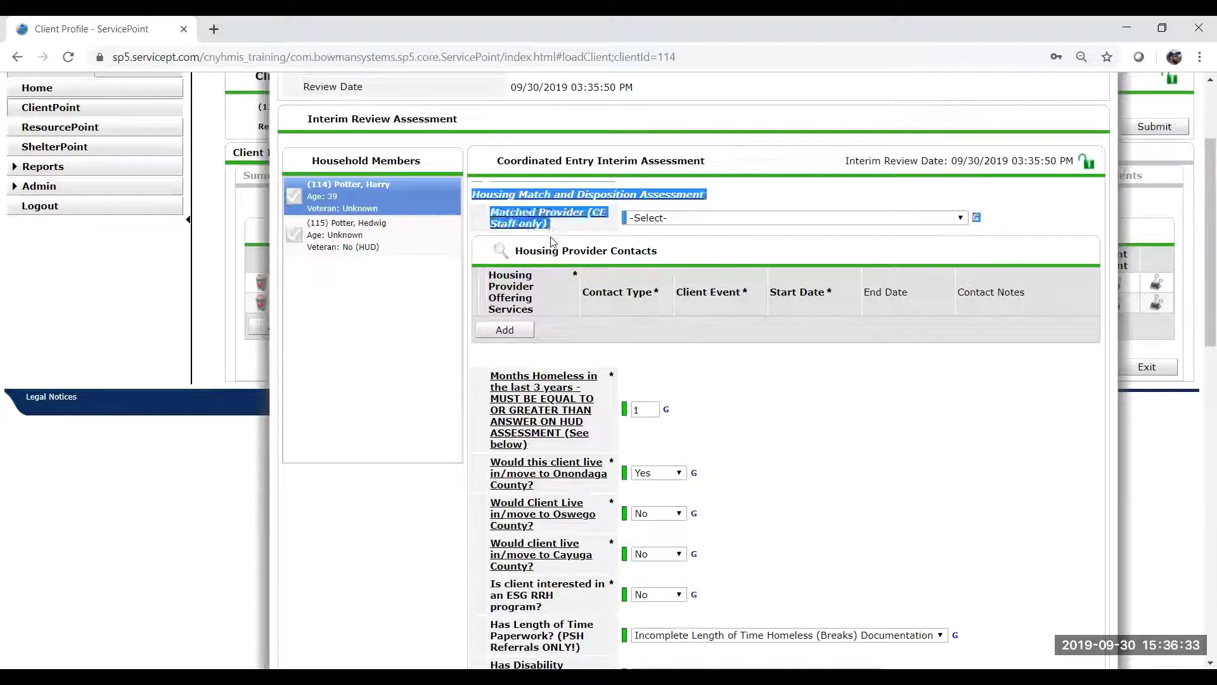
pyautogui.click(551, 242)
pyautogui.scroll(-3, 625, 333)
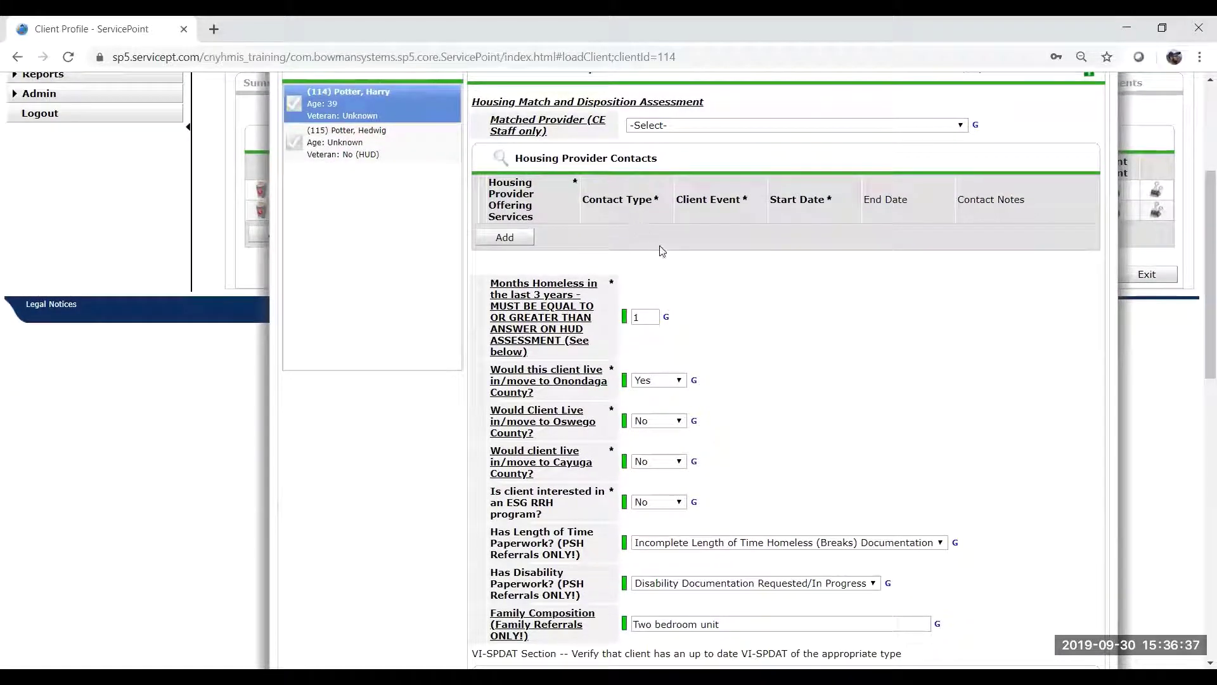
# Review the pre-filled answers, including 1 month homeless and Two bedroom unit.
pyautogui.moveTo(662, 250); pyautogui.dragTo(661, 246)
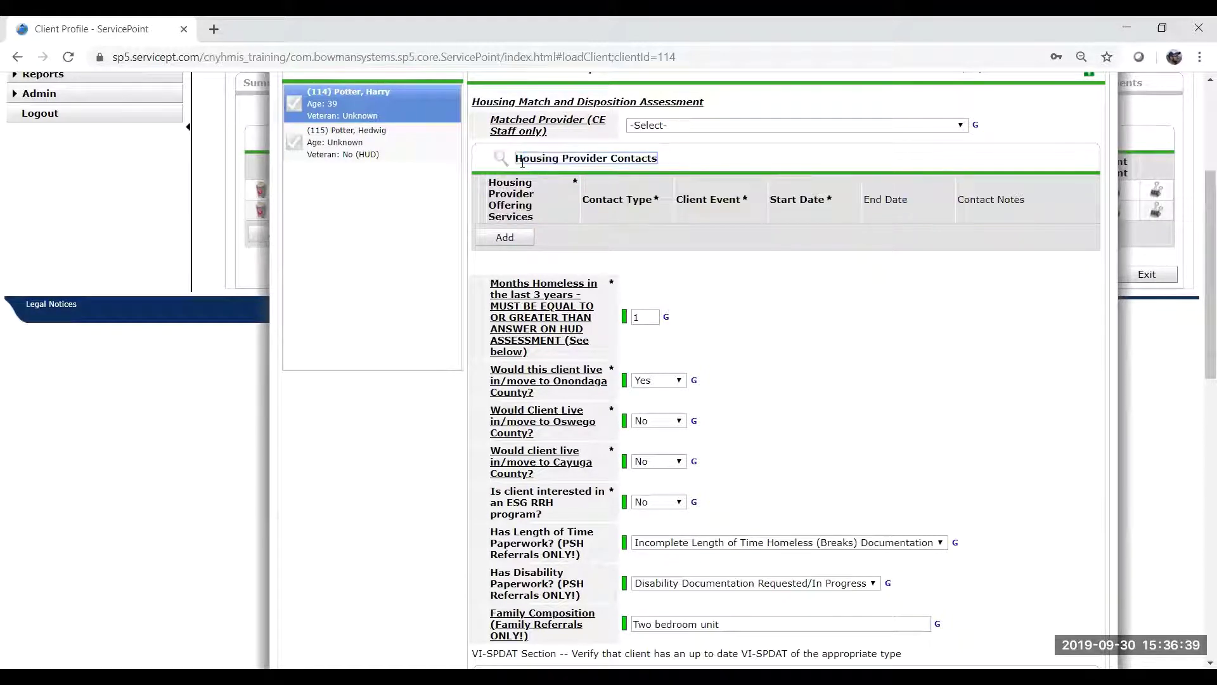
pyautogui.scroll(-1, 661, 238)
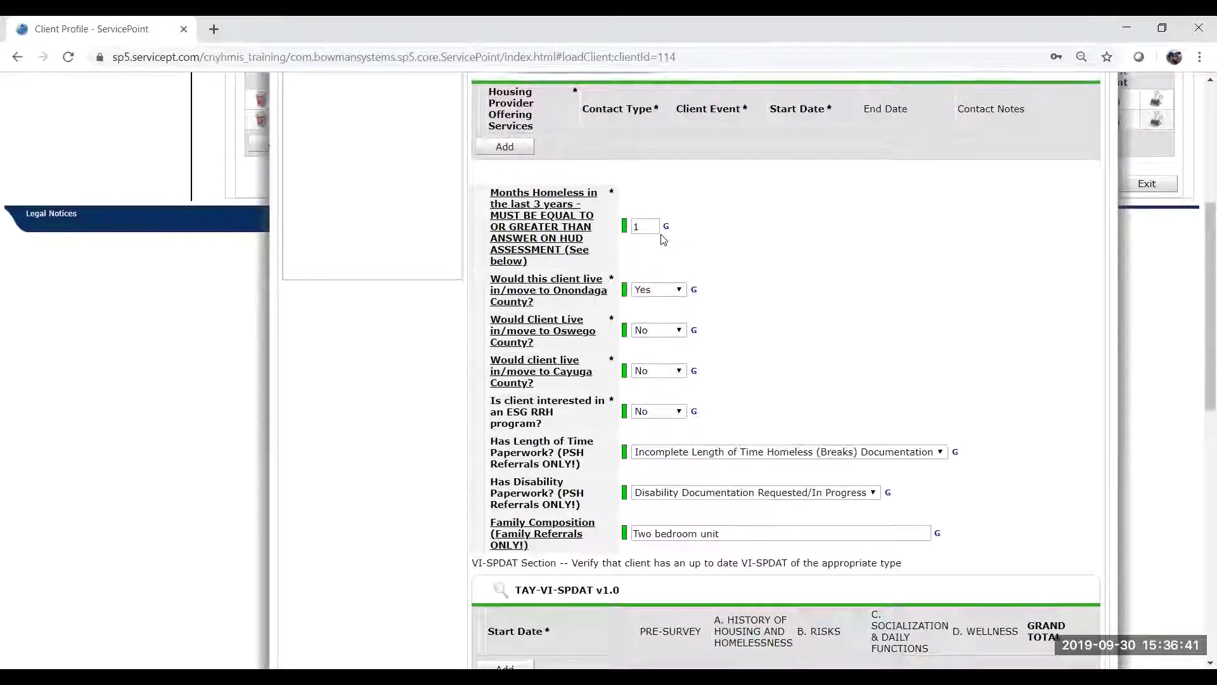
pyautogui.scroll(1, 662, 239)
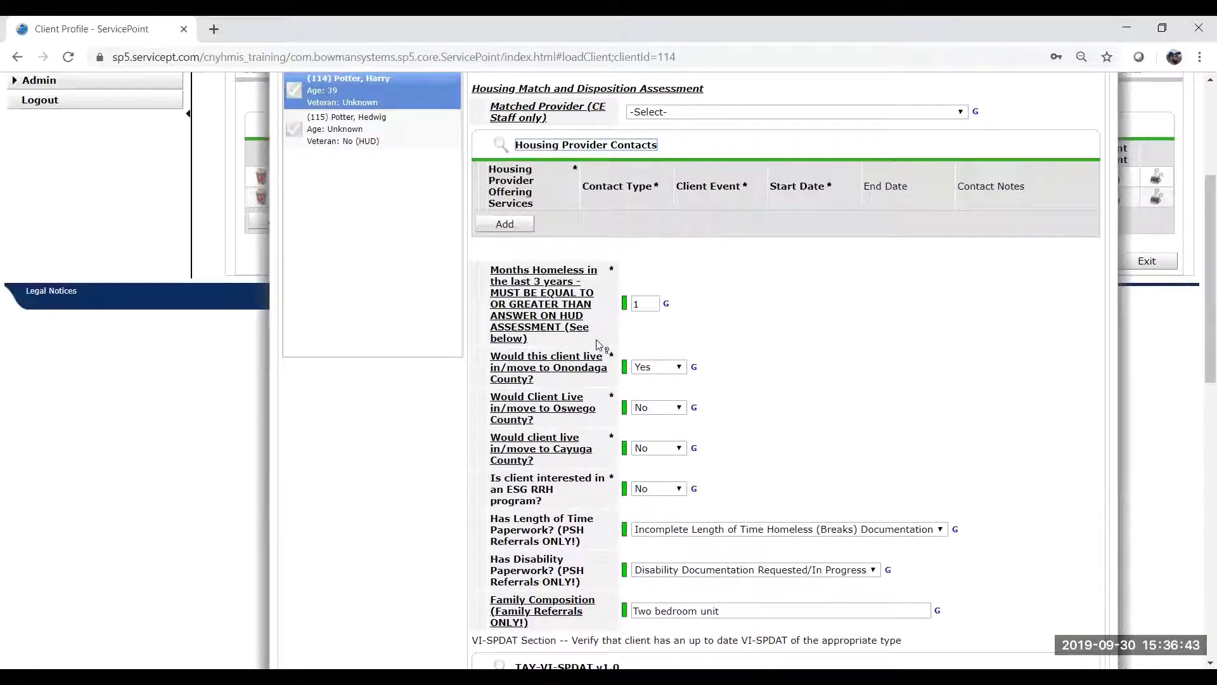
pyautogui.scroll(-1, 599, 345)
pyautogui.scroll(-2, 598, 344)
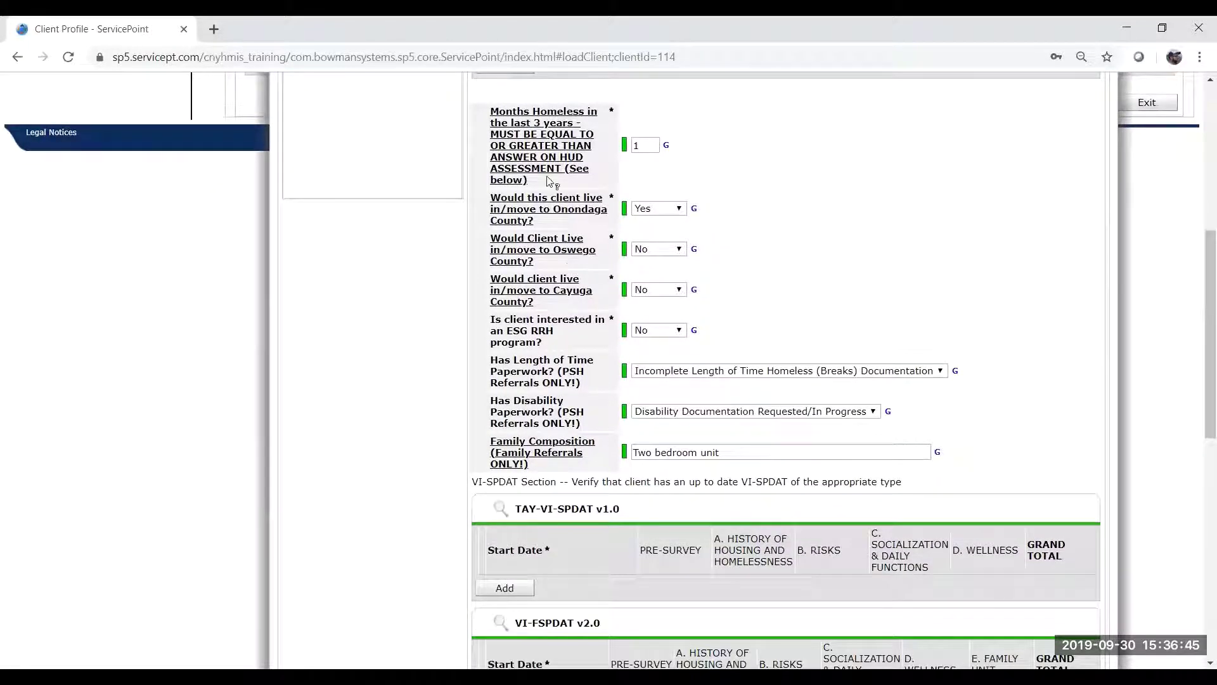
pyautogui.moveTo(476, 92); pyautogui.dragTo(1008, 437)
pyautogui.click(1008, 437)
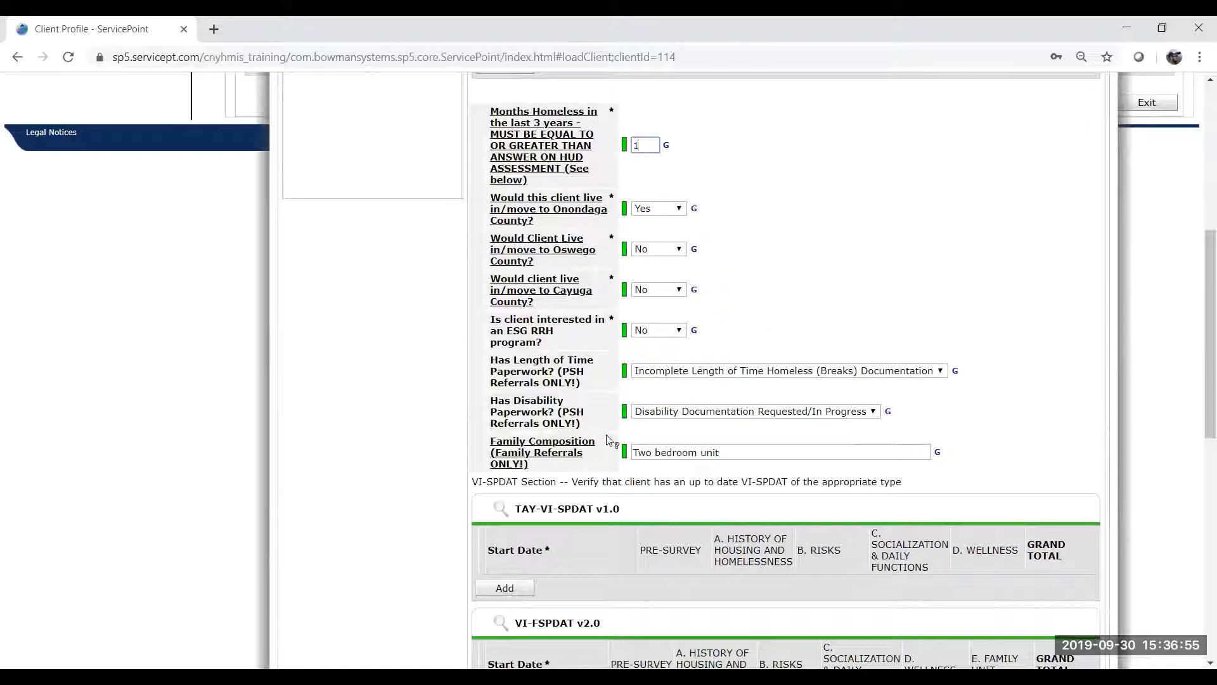
pyautogui.scroll(-1, 608, 439)
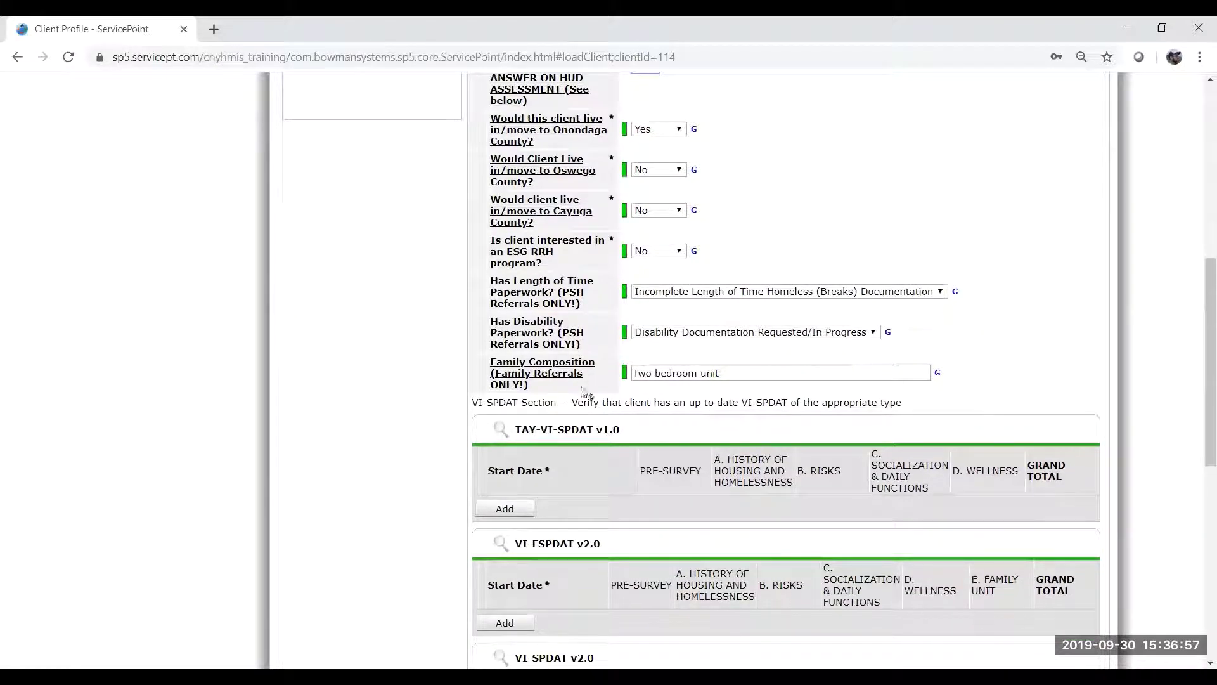
# Check the interim assessment's DO NOT CHANGE FIELDS section and VI-SPDAT v2.0 total of 11.
pyautogui.scroll(-3, 583, 391)
pyautogui.rightClick(578, 412)
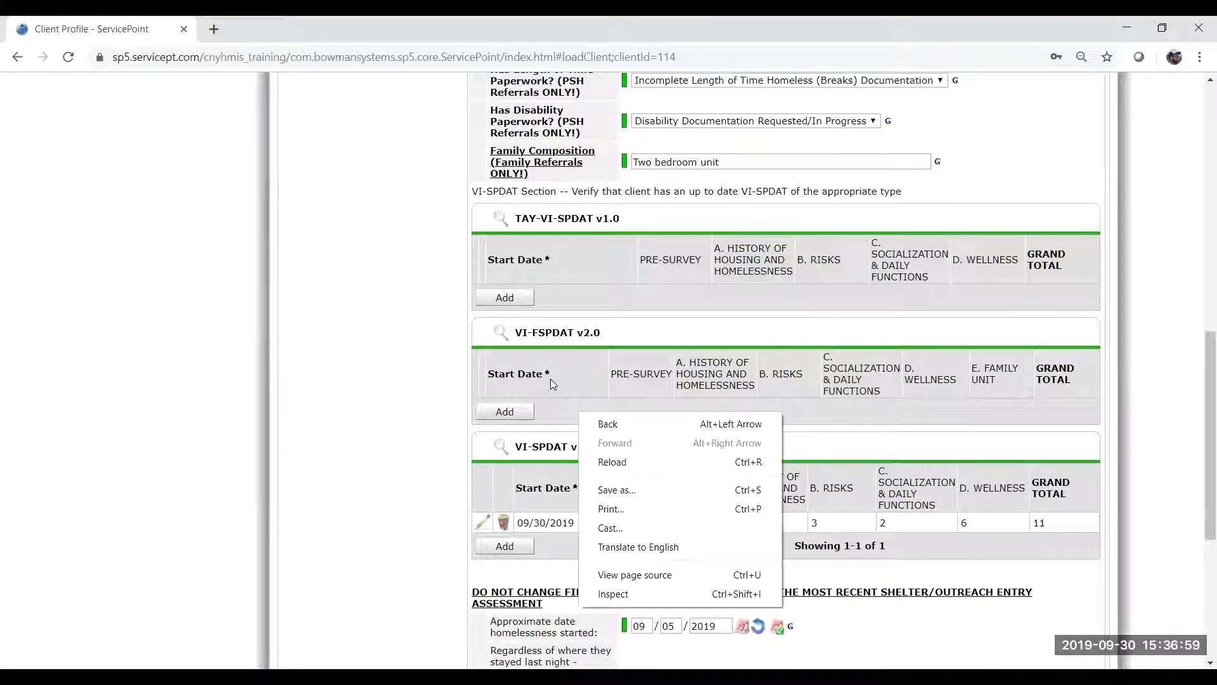
pyautogui.click(550, 379)
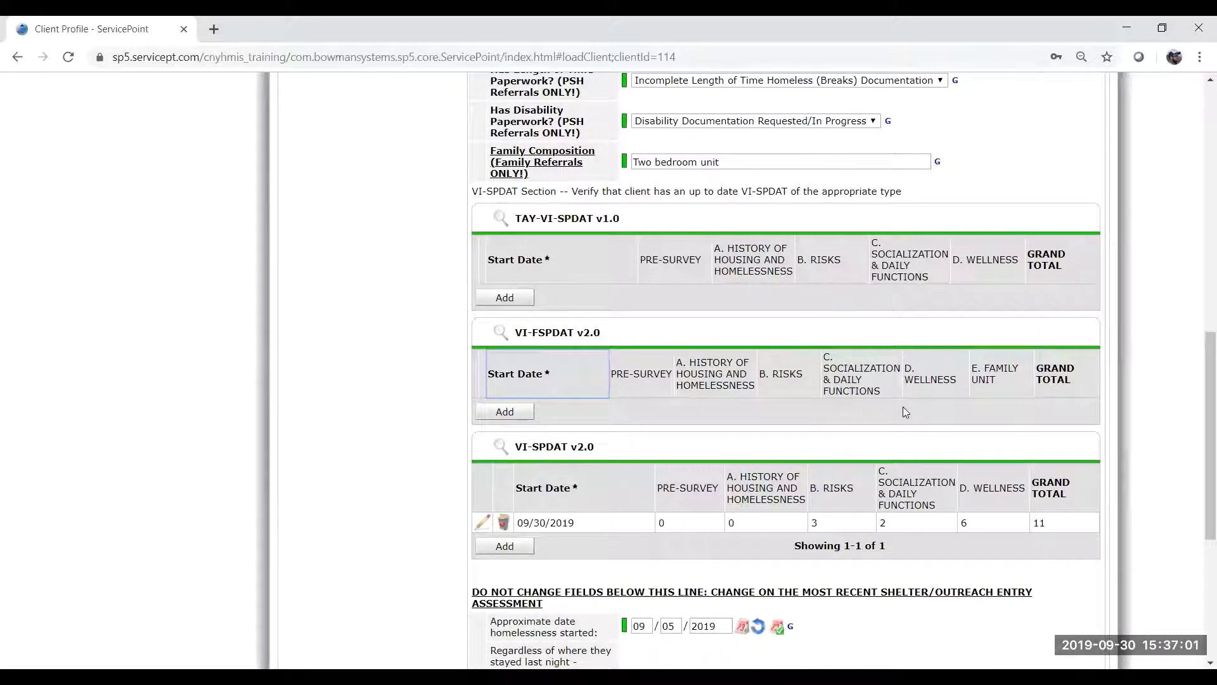
pyautogui.scroll(-5, 811, 507)
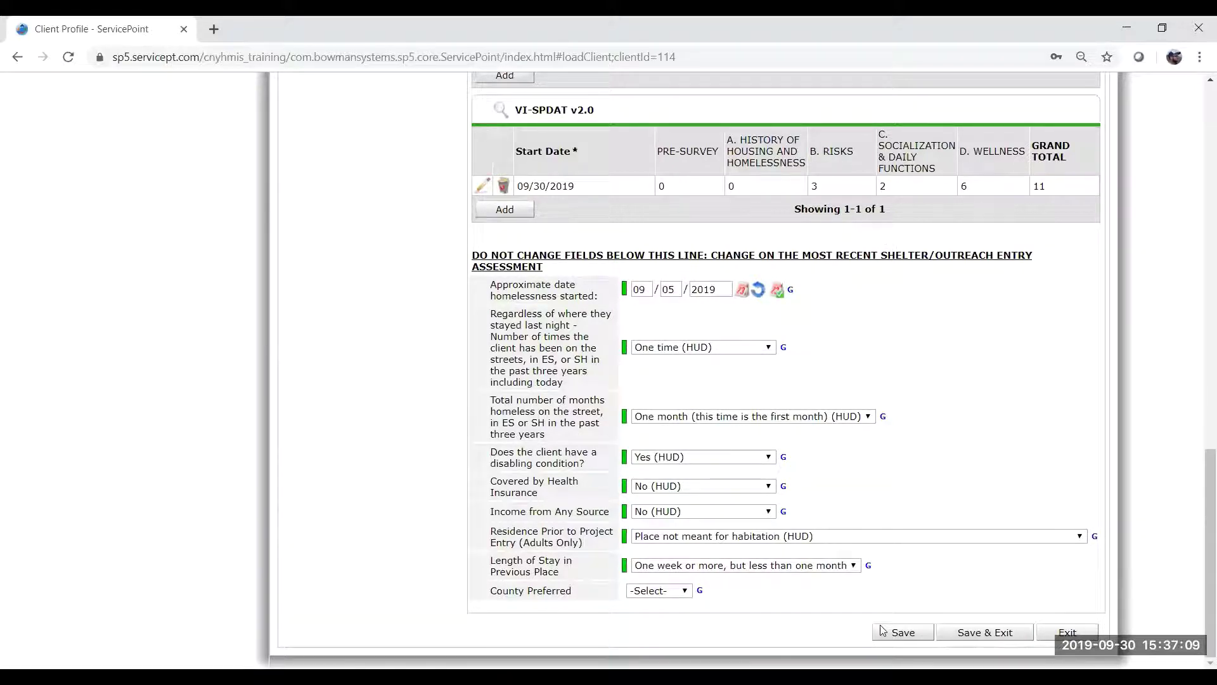
pyautogui.scroll(4, 1029, 308)
pyautogui.scroll(-4, 1019, 312)
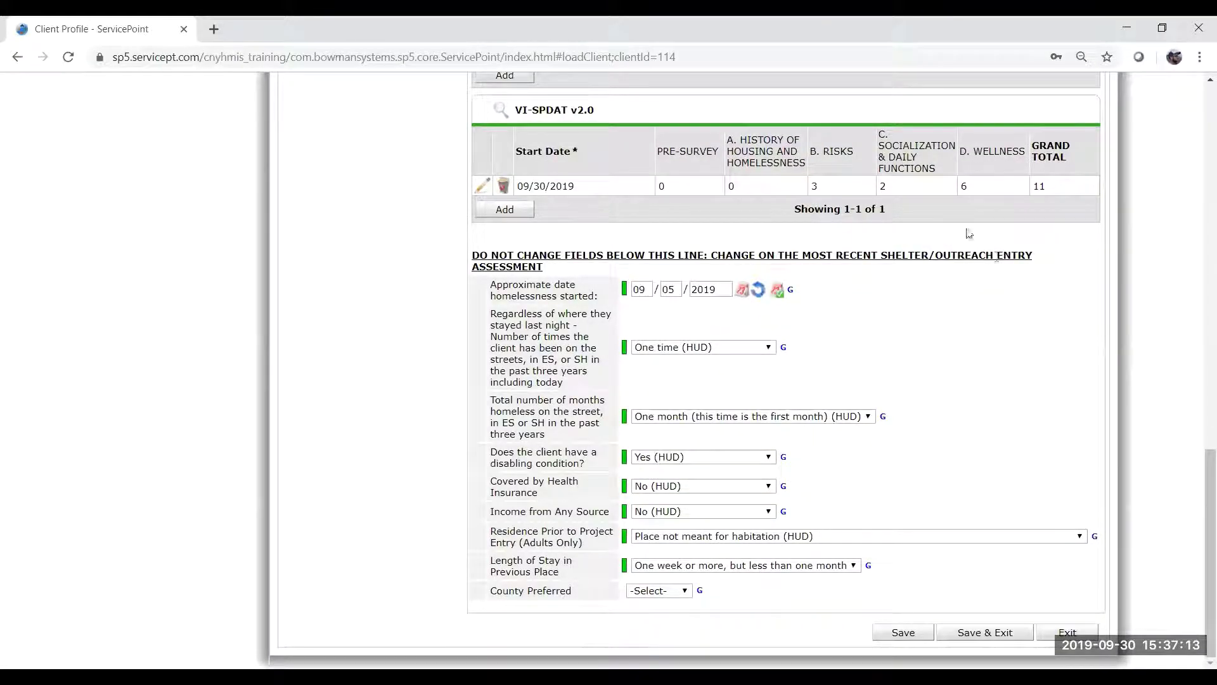
pyautogui.moveTo(961, 228); pyautogui.dragTo(955, 267)
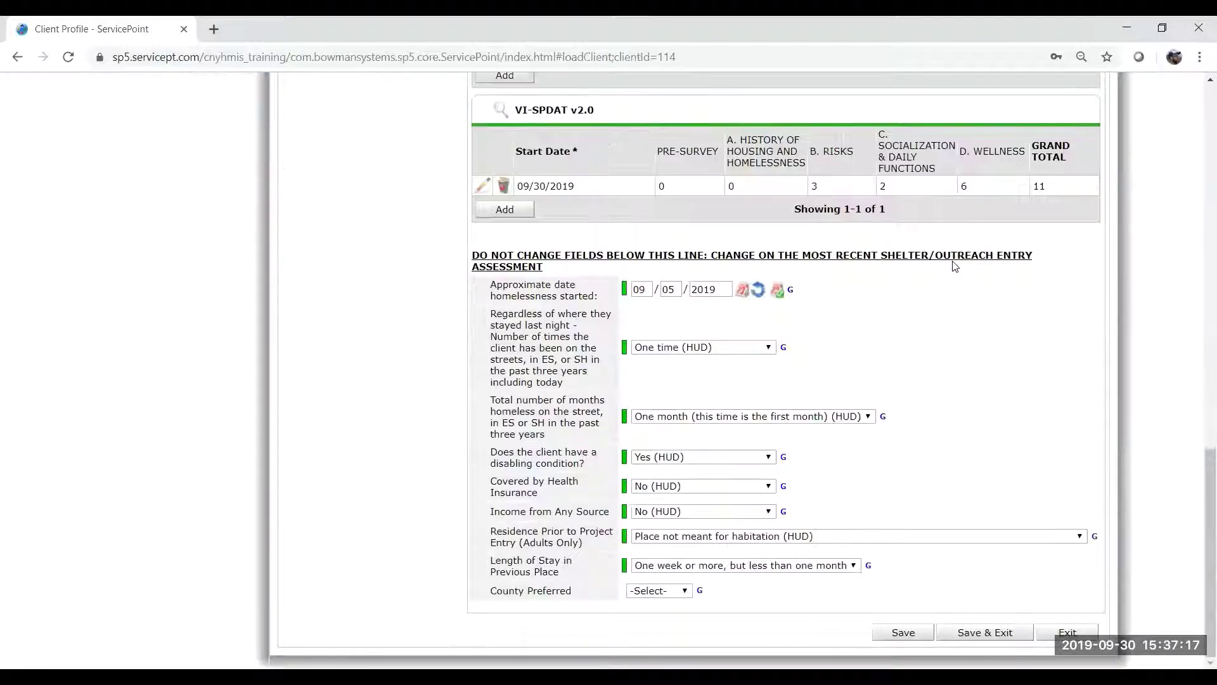
pyautogui.scroll(3, 956, 266)
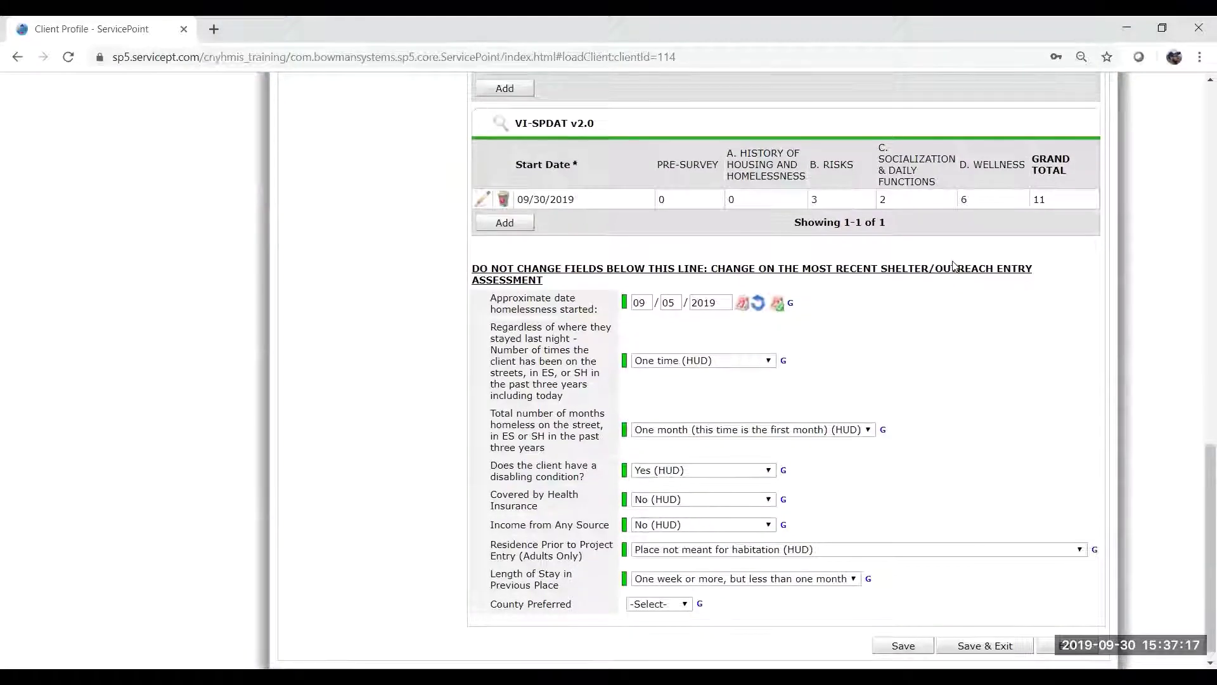
pyautogui.scroll(6, 953, 265)
pyautogui.scroll(-7, 951, 266)
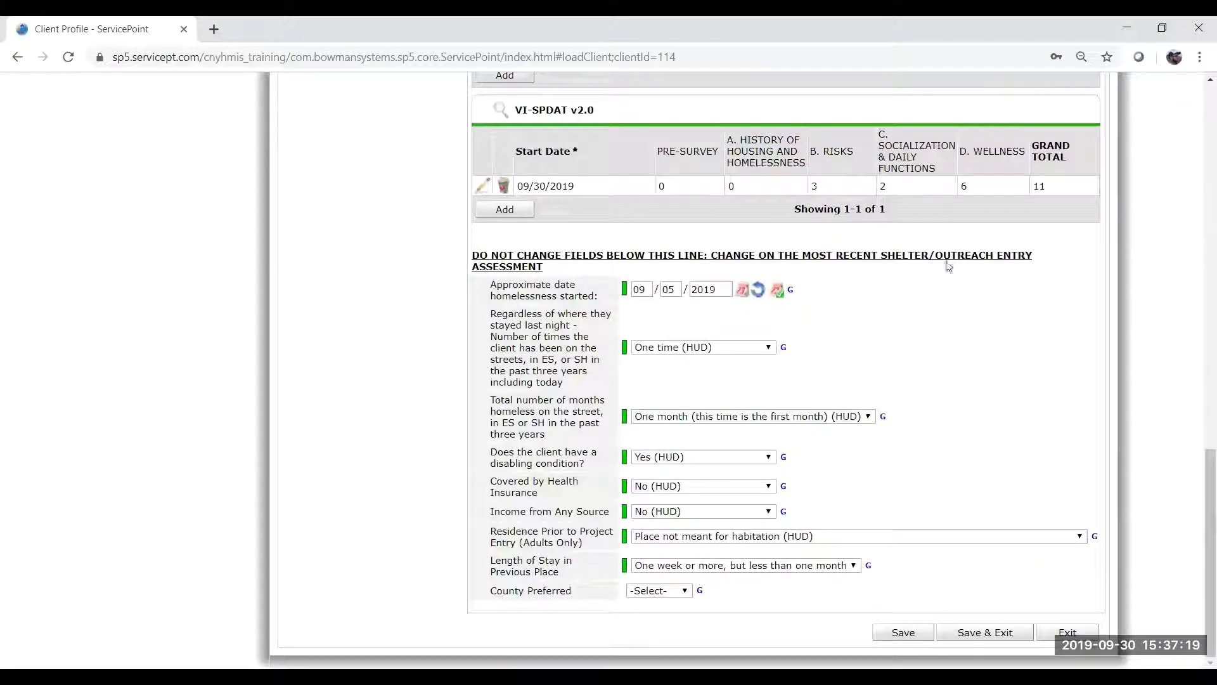
pyautogui.tripleClick(558, 273)
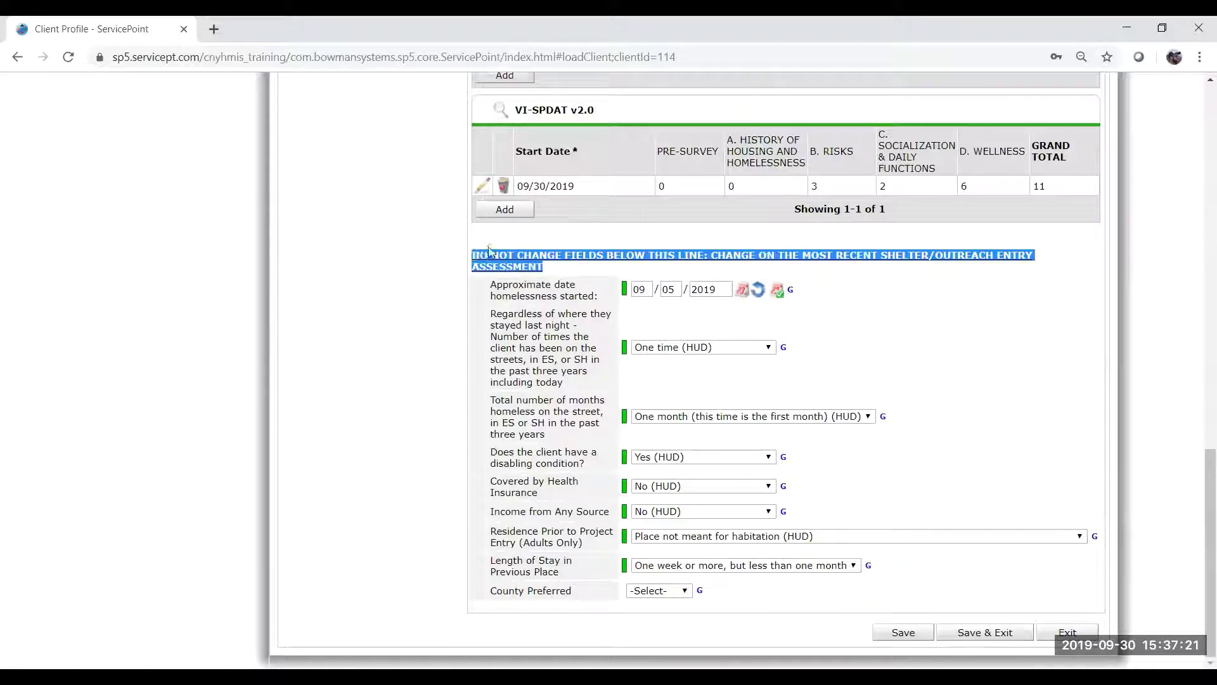
pyautogui.click(488, 251)
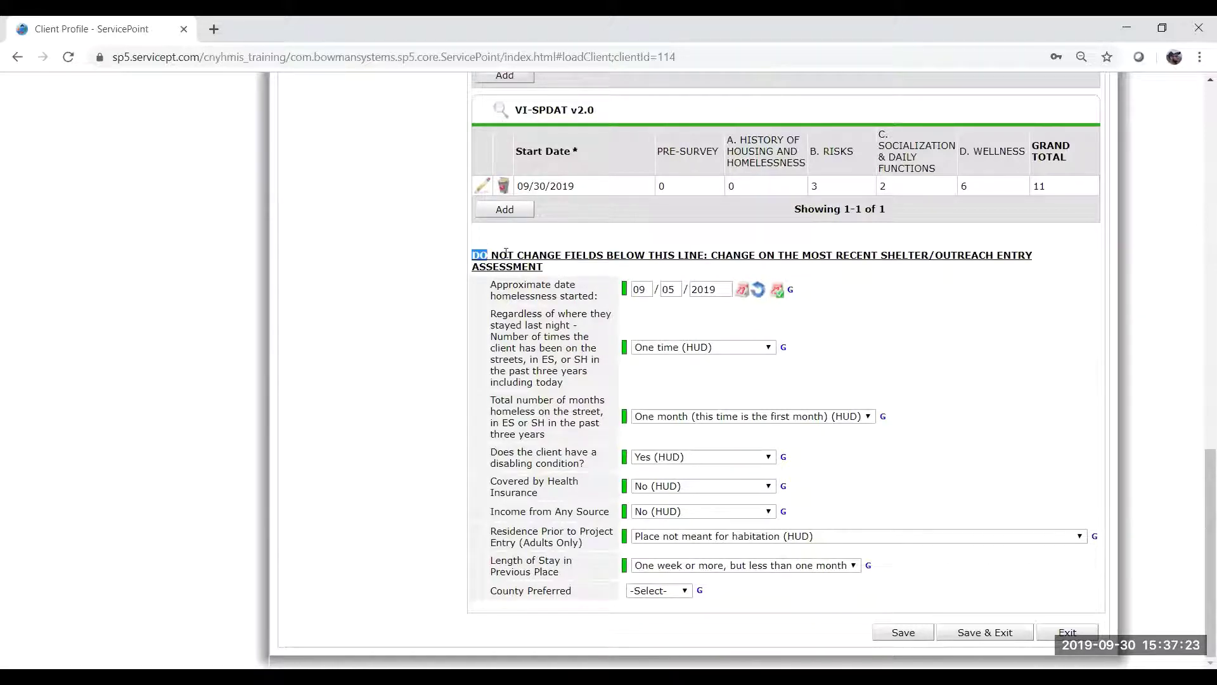
pyautogui.moveTo(505, 253); pyautogui.dragTo(573, 256)
pyautogui.click(571, 256)
# Save & Exit the interim assessment back to the Interim Reviews list.
pyautogui.scroll(9, 674, 272)
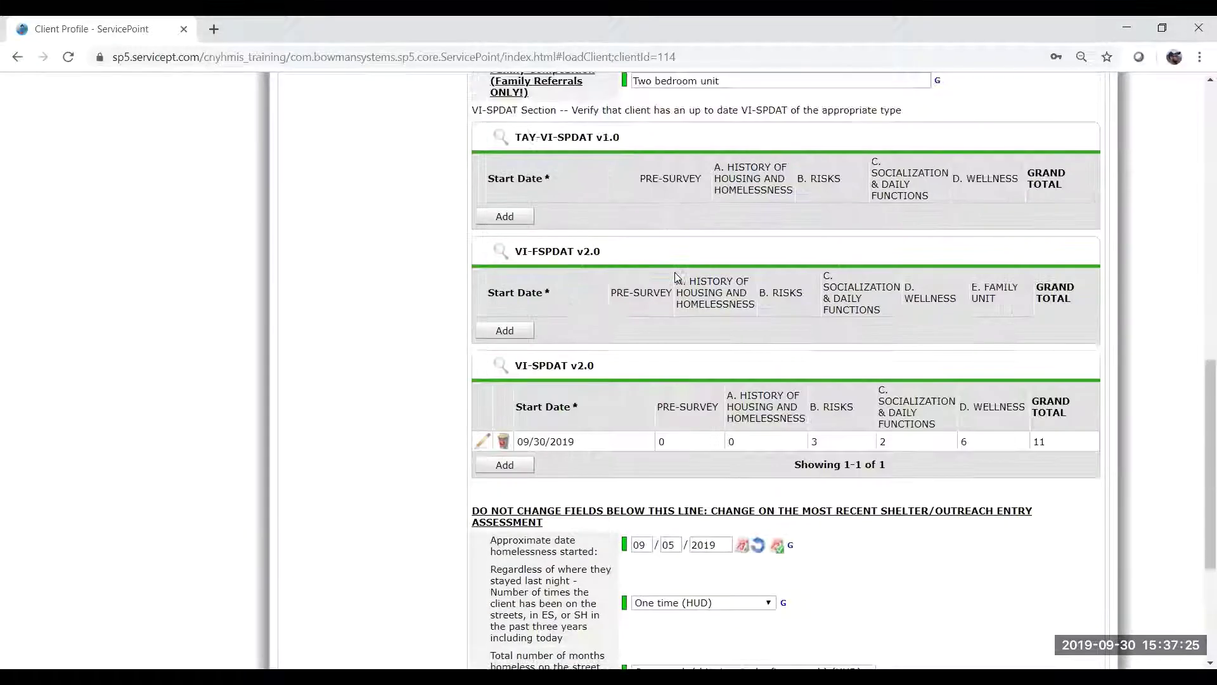
pyautogui.scroll(10, 675, 272)
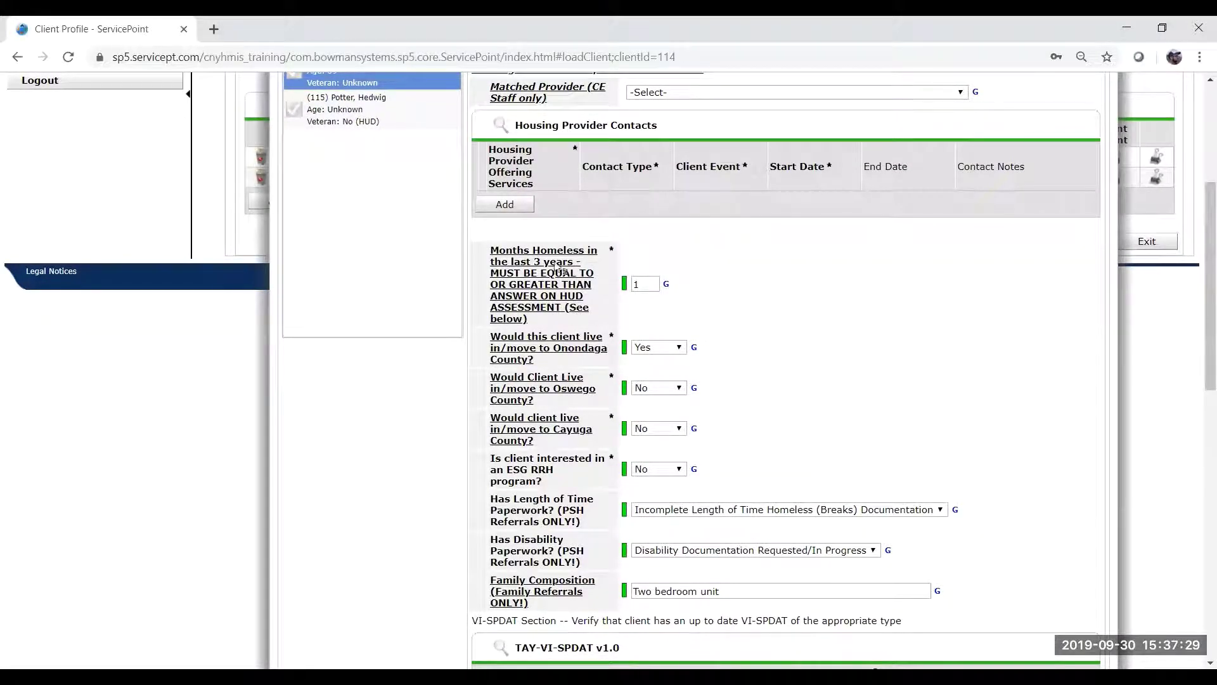
pyautogui.scroll(-2, 758, 353)
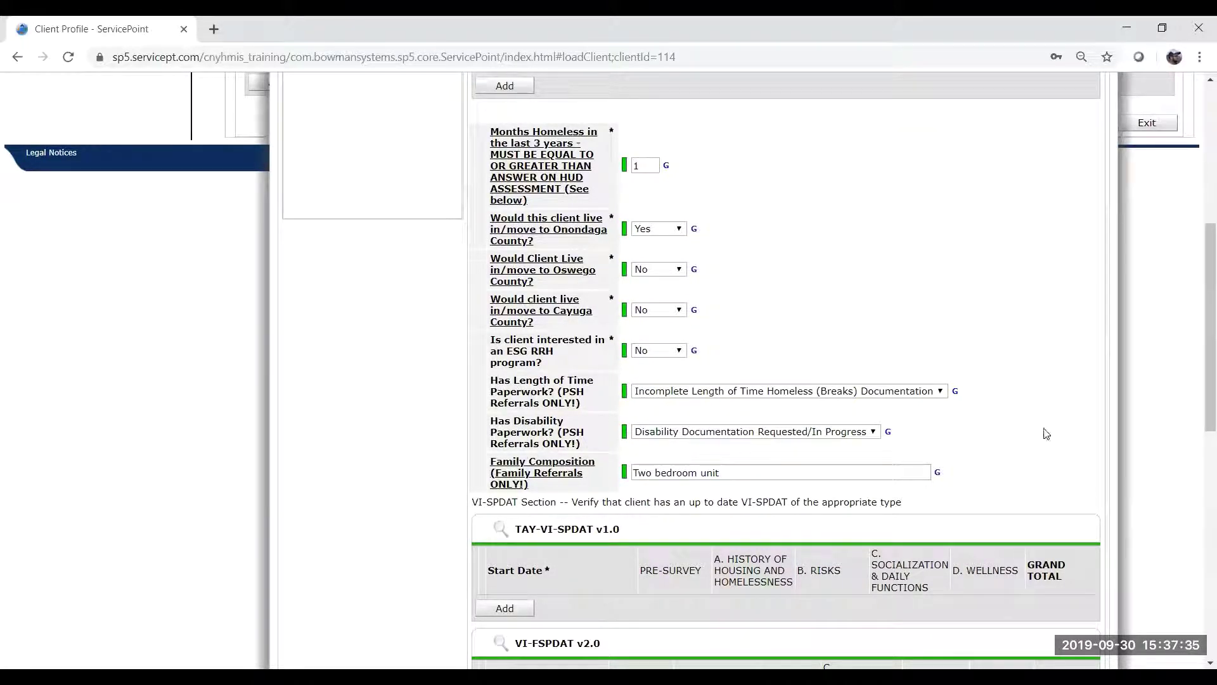
pyautogui.scroll(-10, 1045, 434)
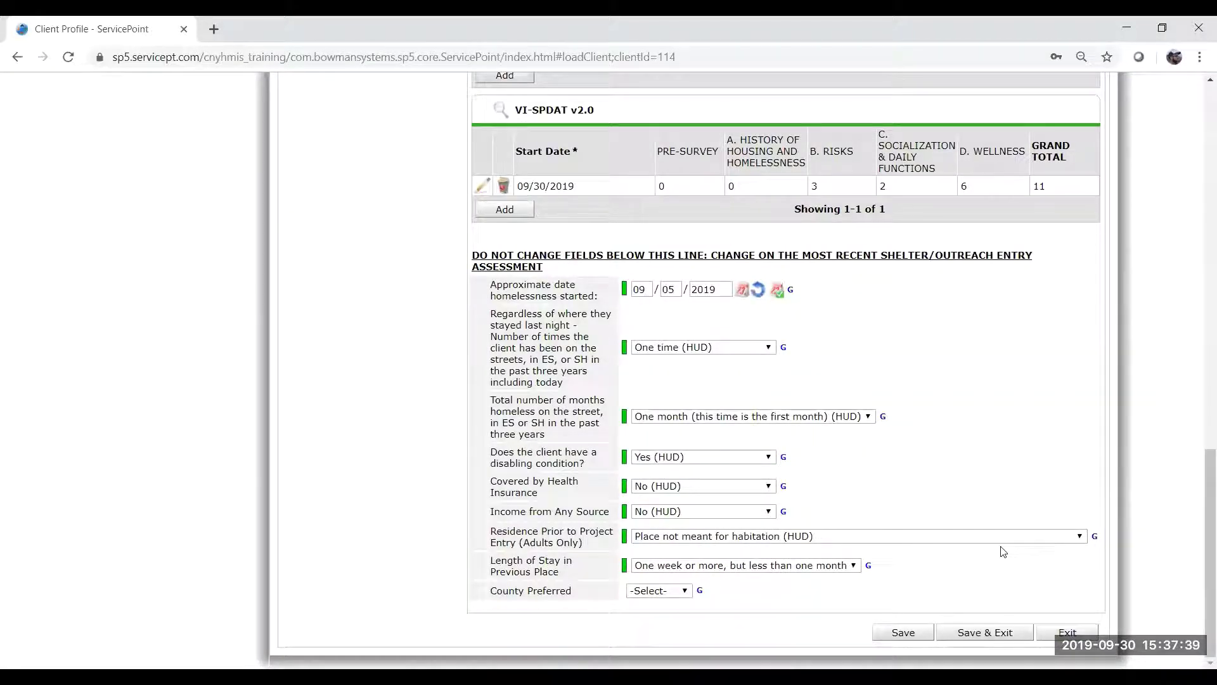
pyautogui.click(1008, 634)
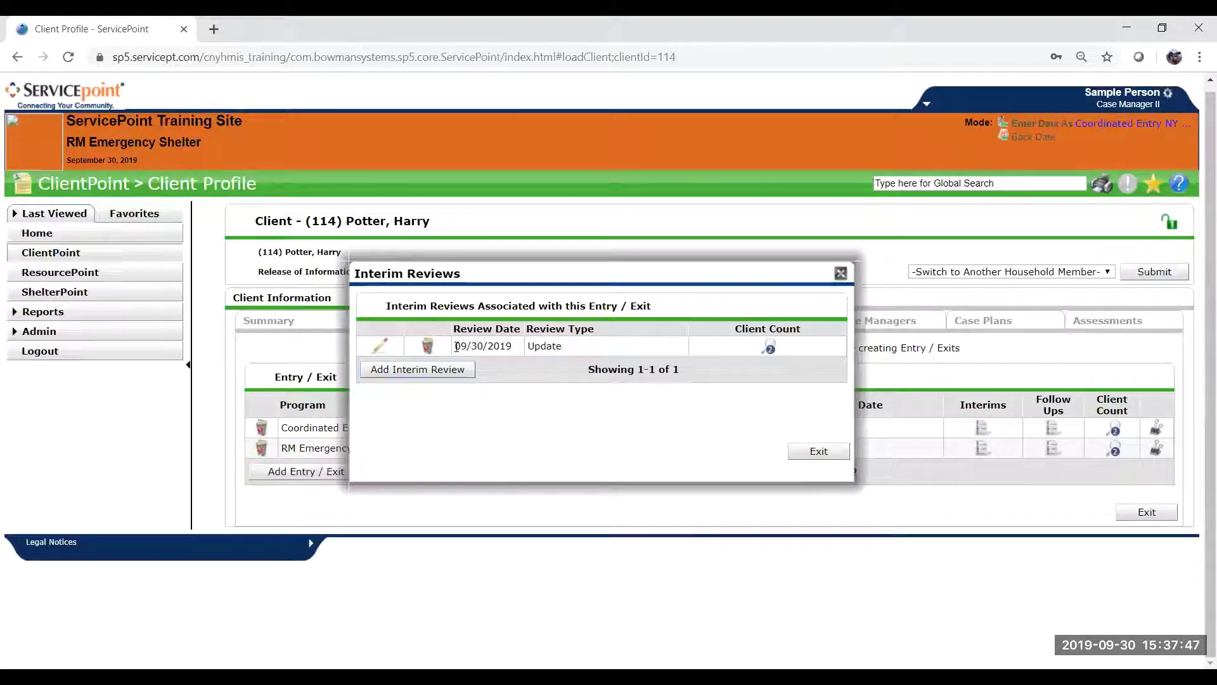
pyautogui.moveTo(456, 346); pyautogui.dragTo(520, 348)
pyautogui.click(525, 352)
pyautogui.click(656, 437)
pyautogui.moveTo(588, 375); pyautogui.dragTo(698, 381)
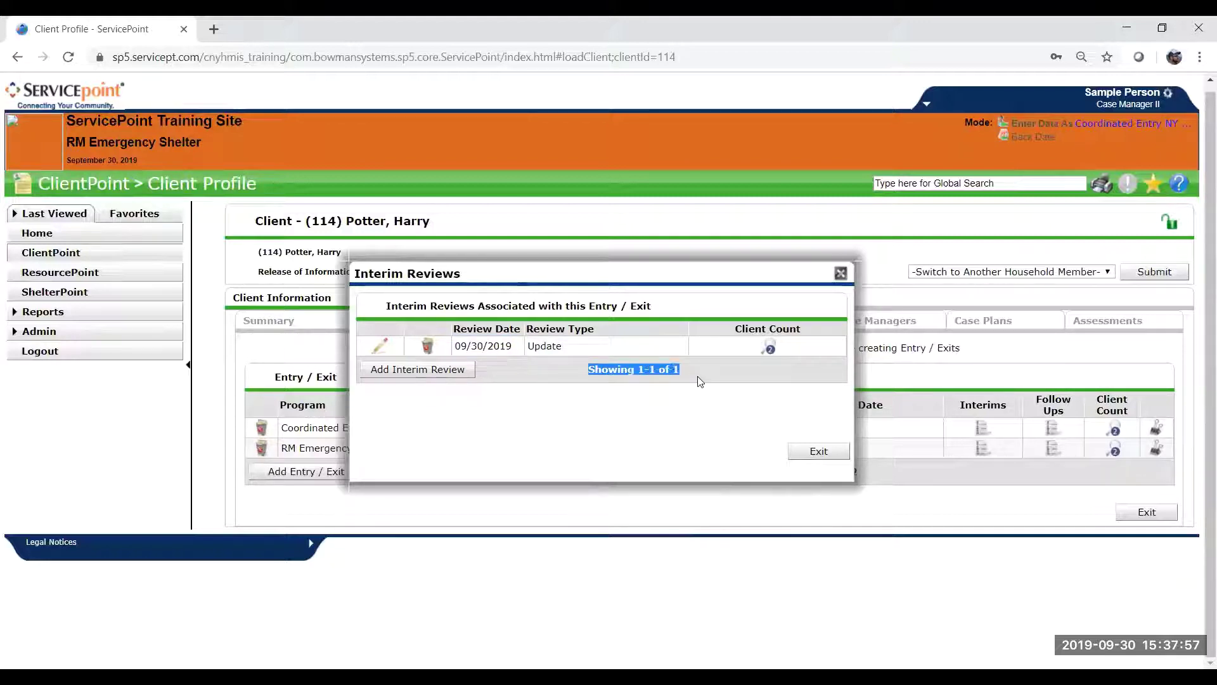
pyautogui.click(698, 380)
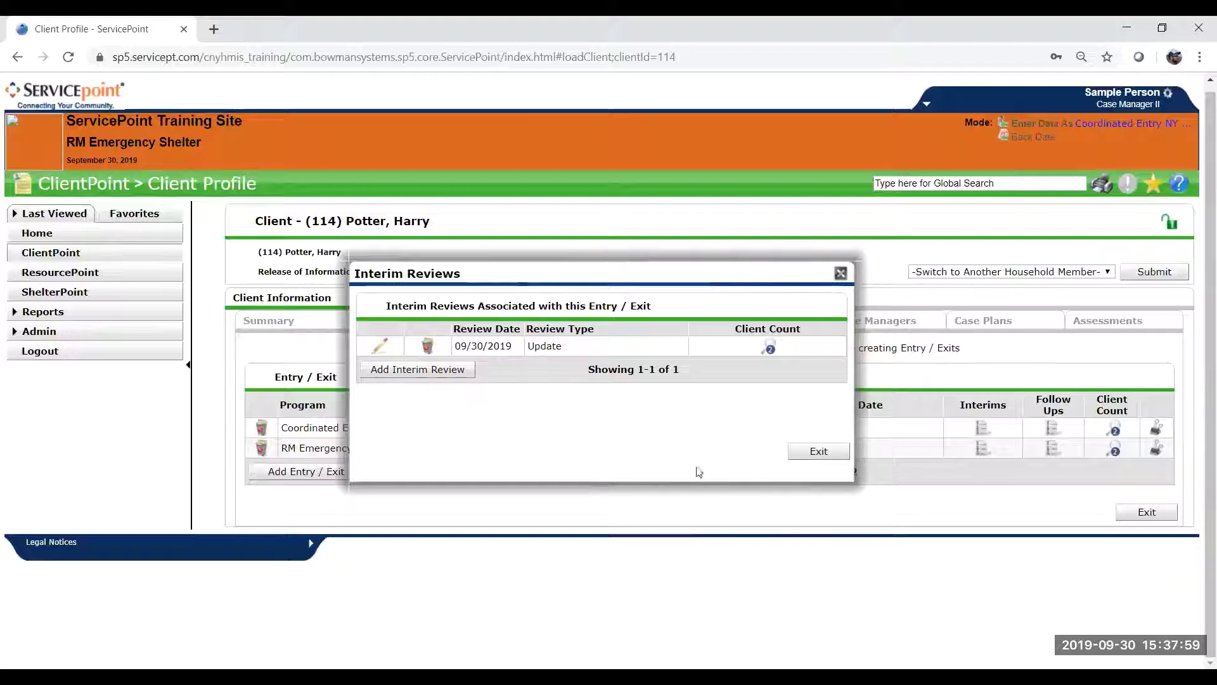